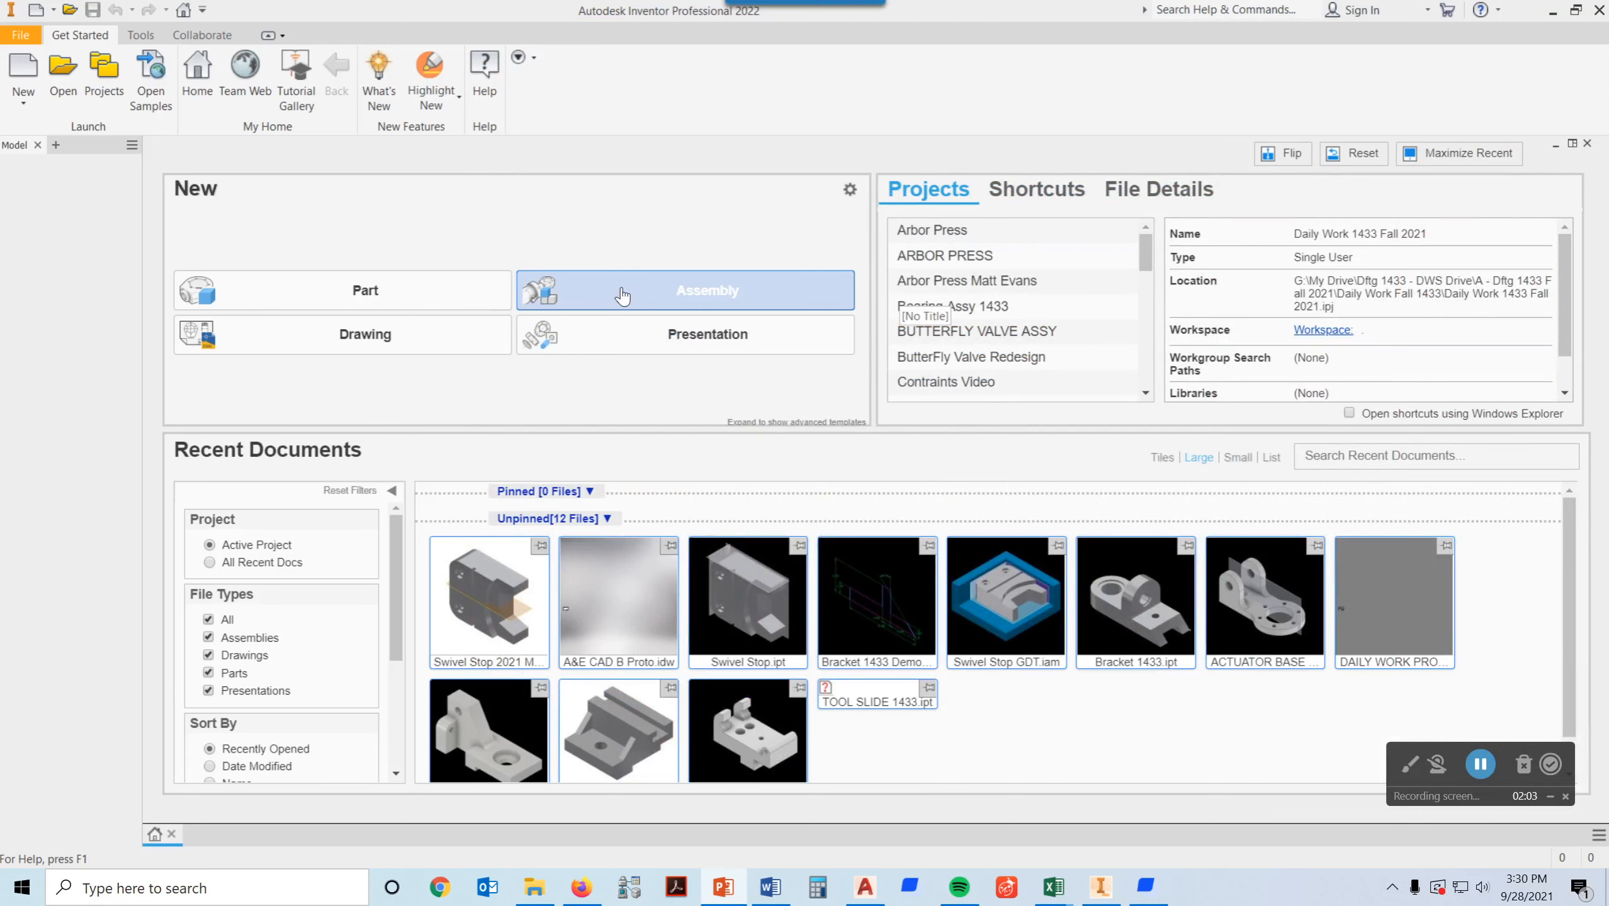
Step: Create a new part from the metric Standard (mm).ipt template
click(20, 35)
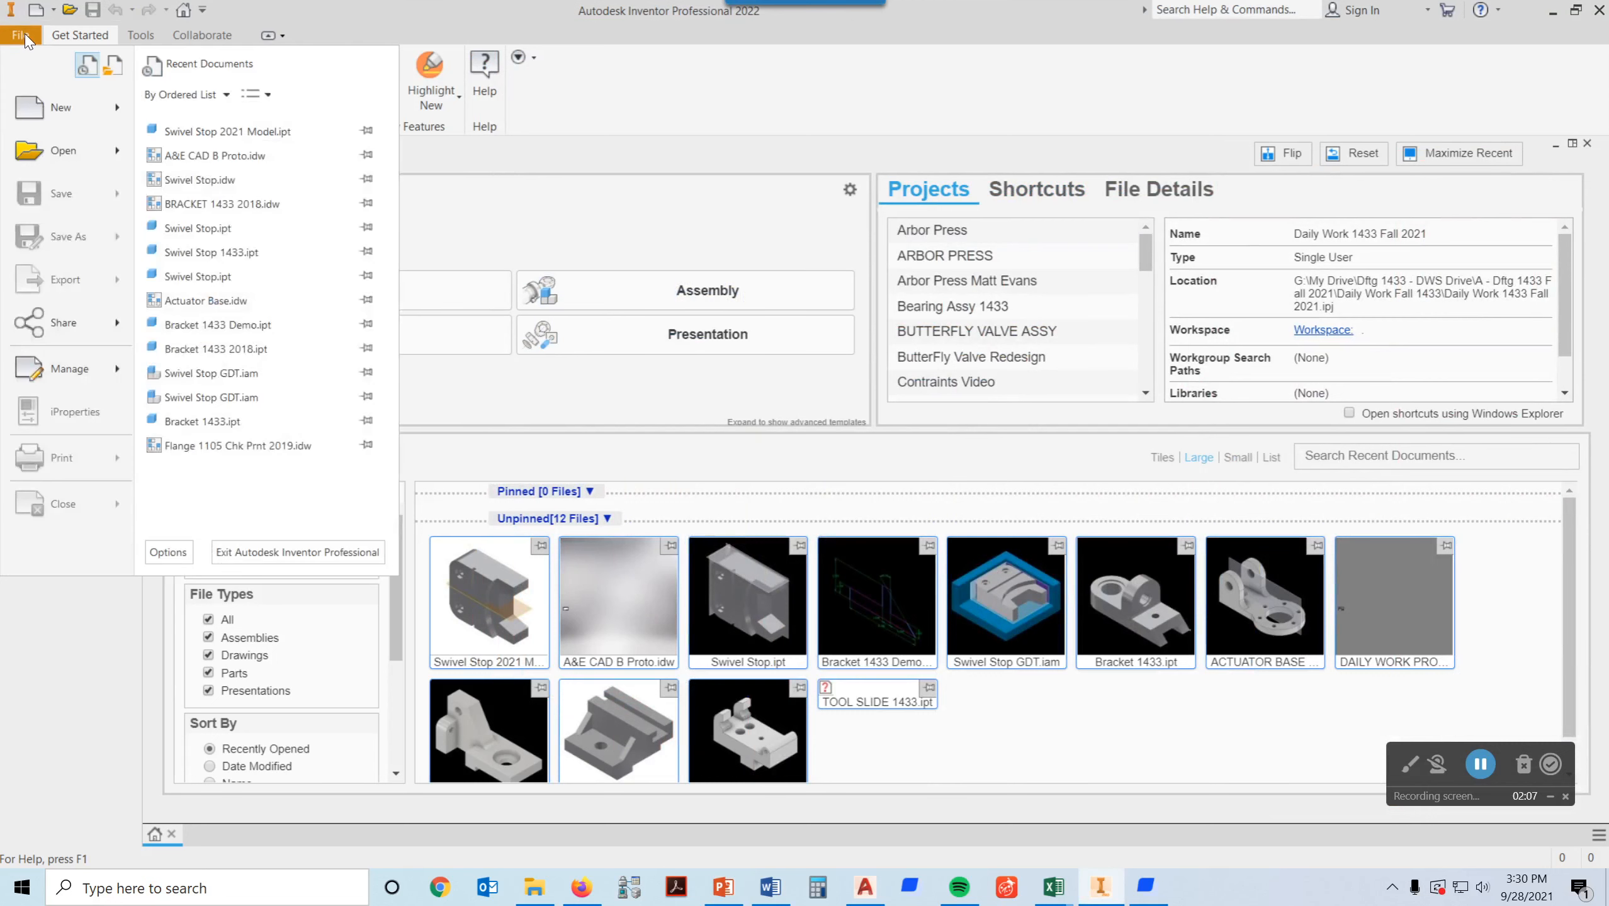
click(59, 109)
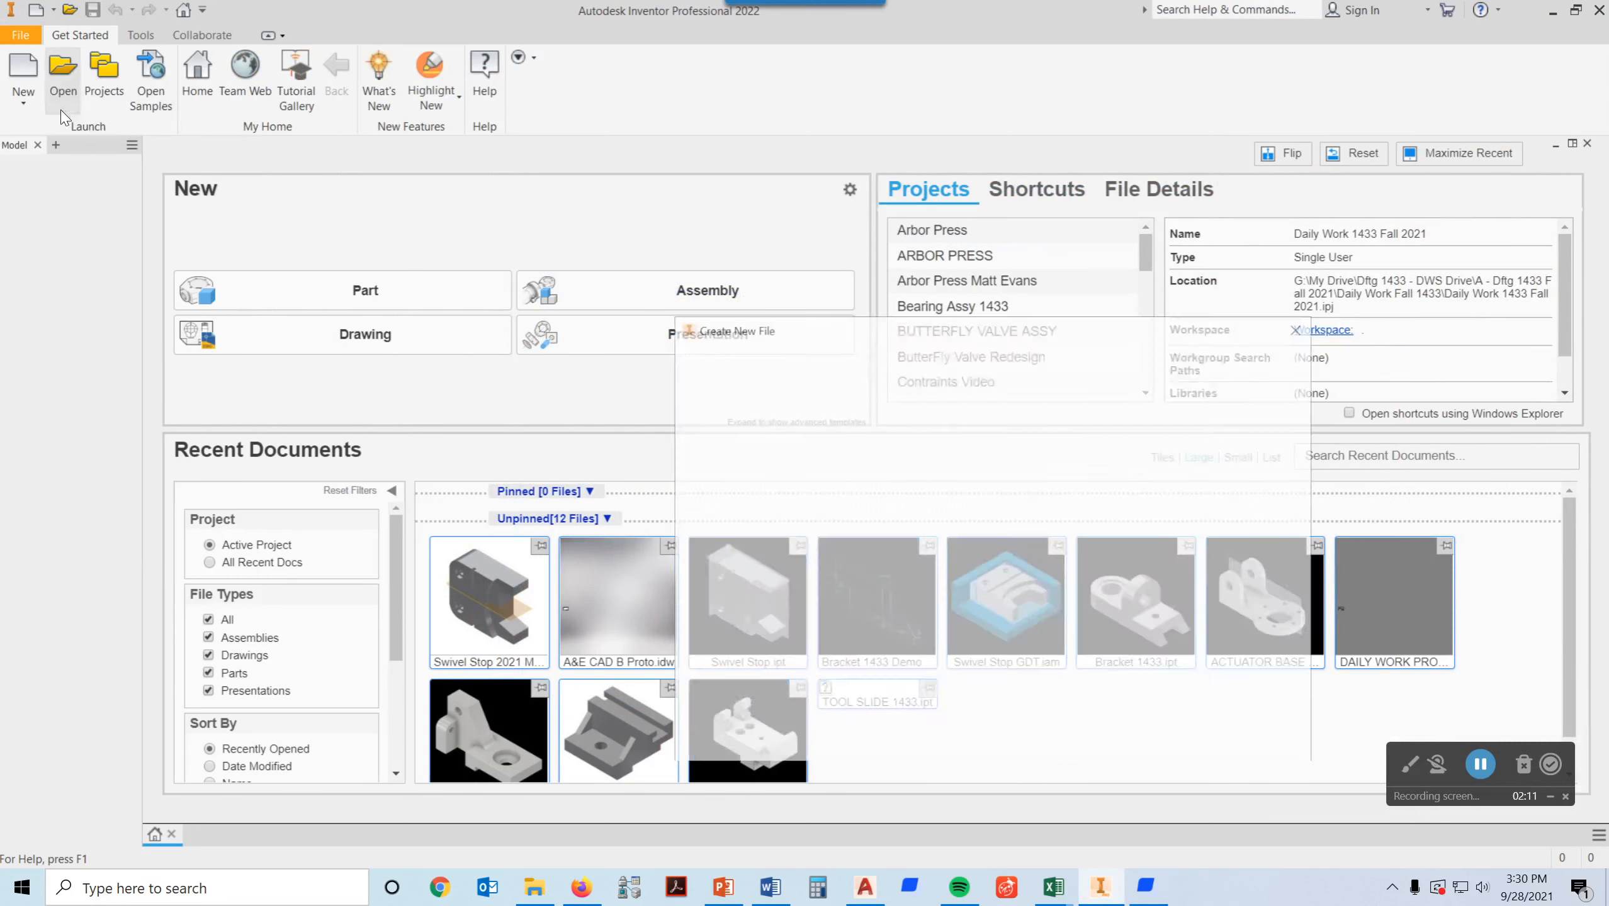
drag(916, 336, 705, 188)
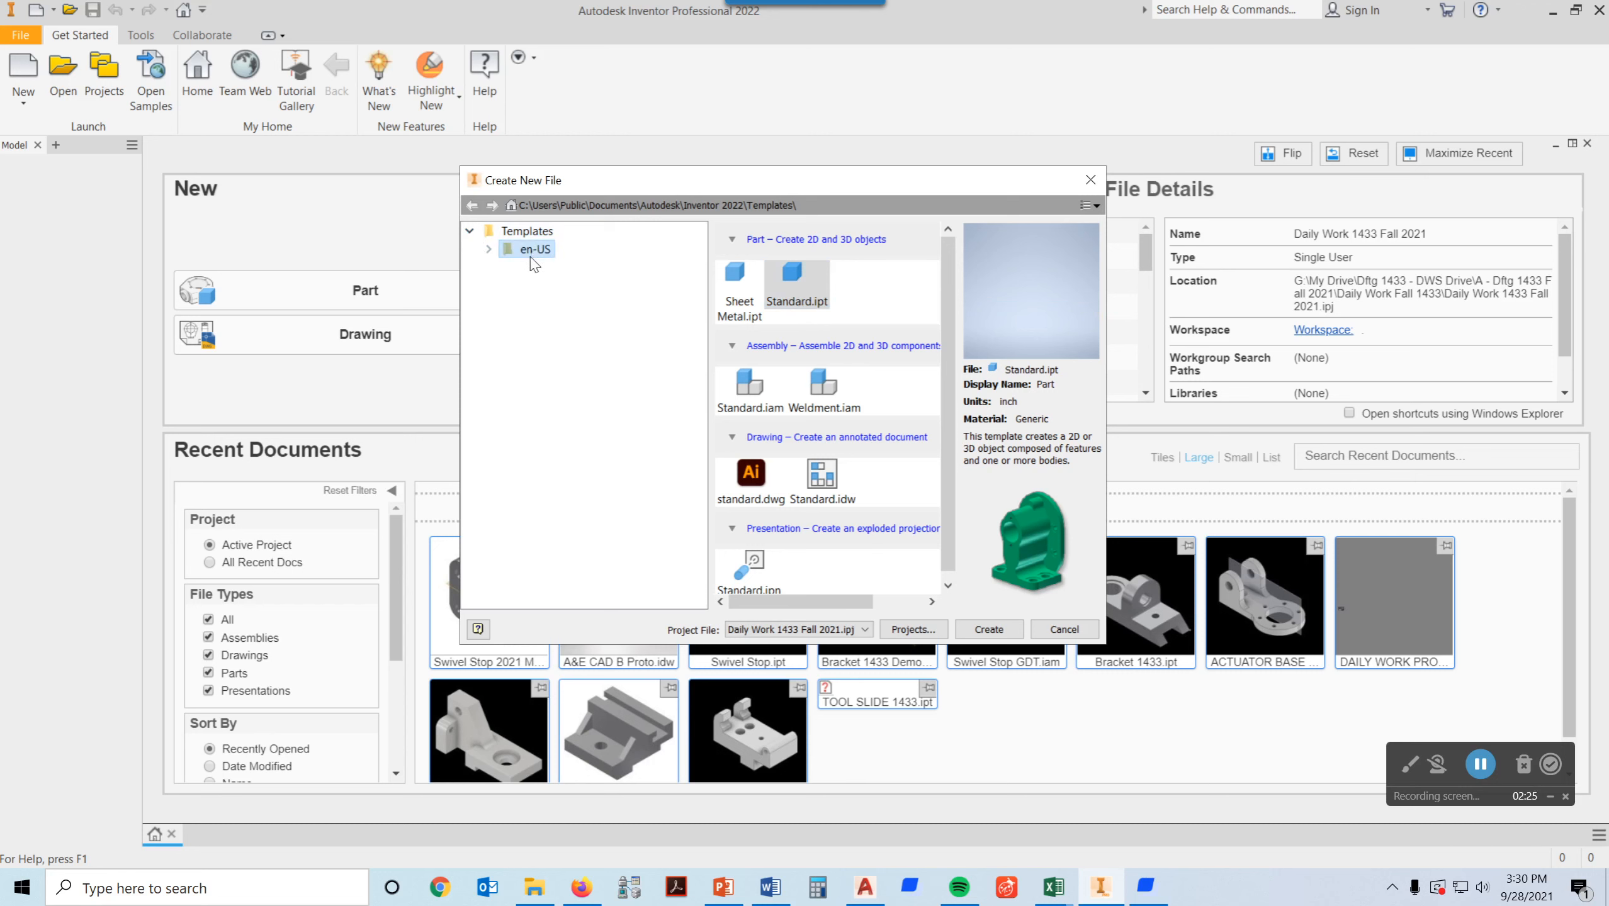
click(488, 250)
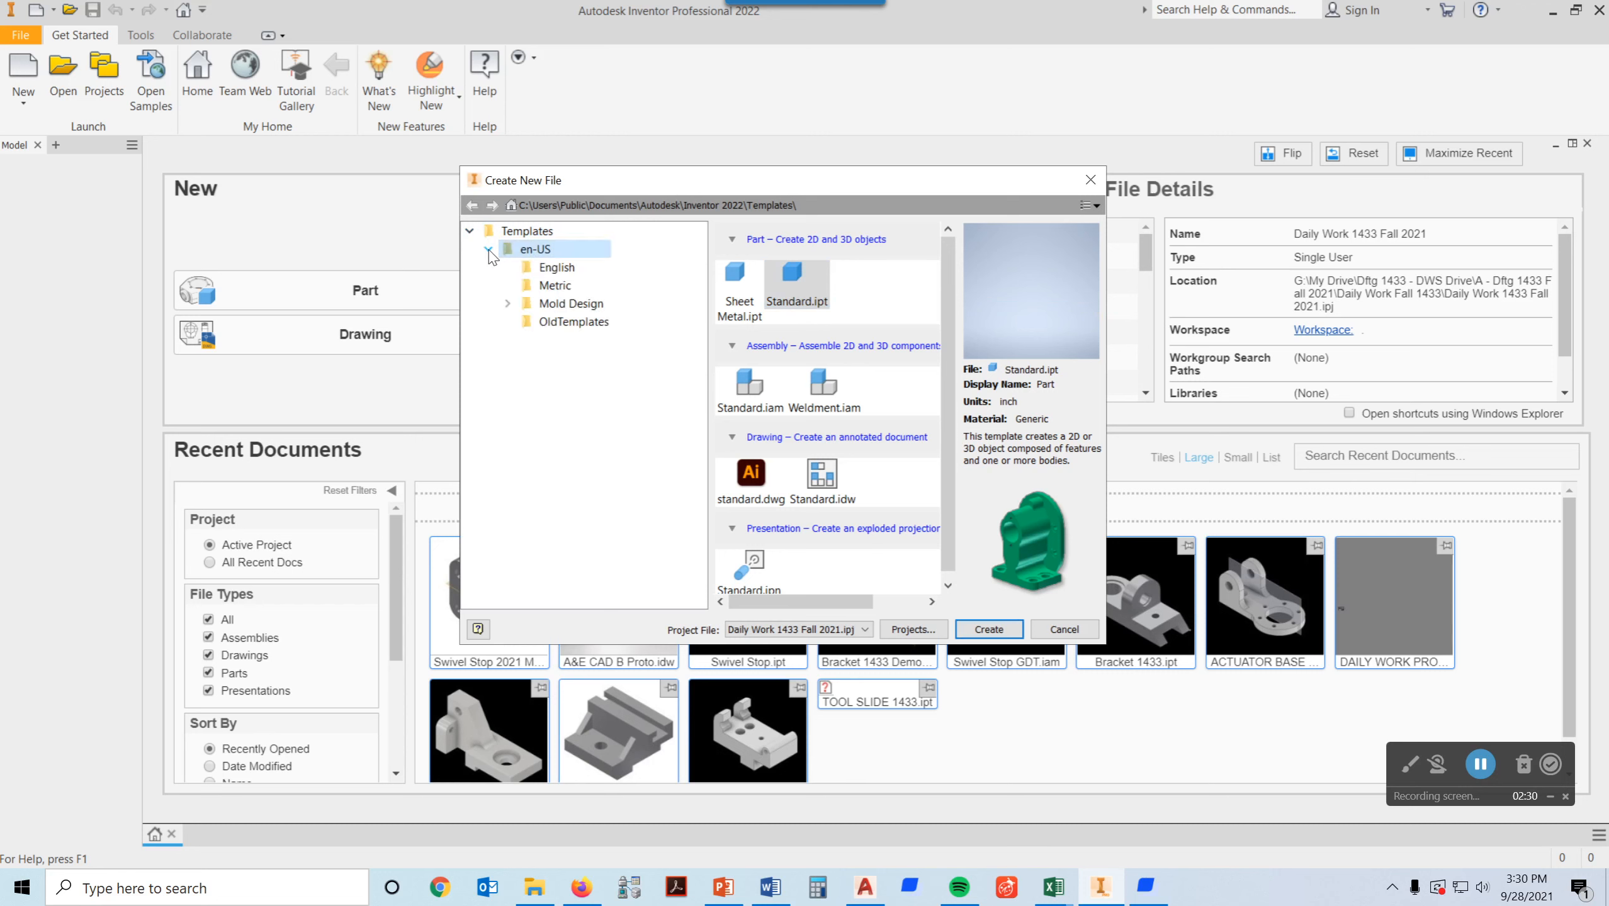
click(556, 286)
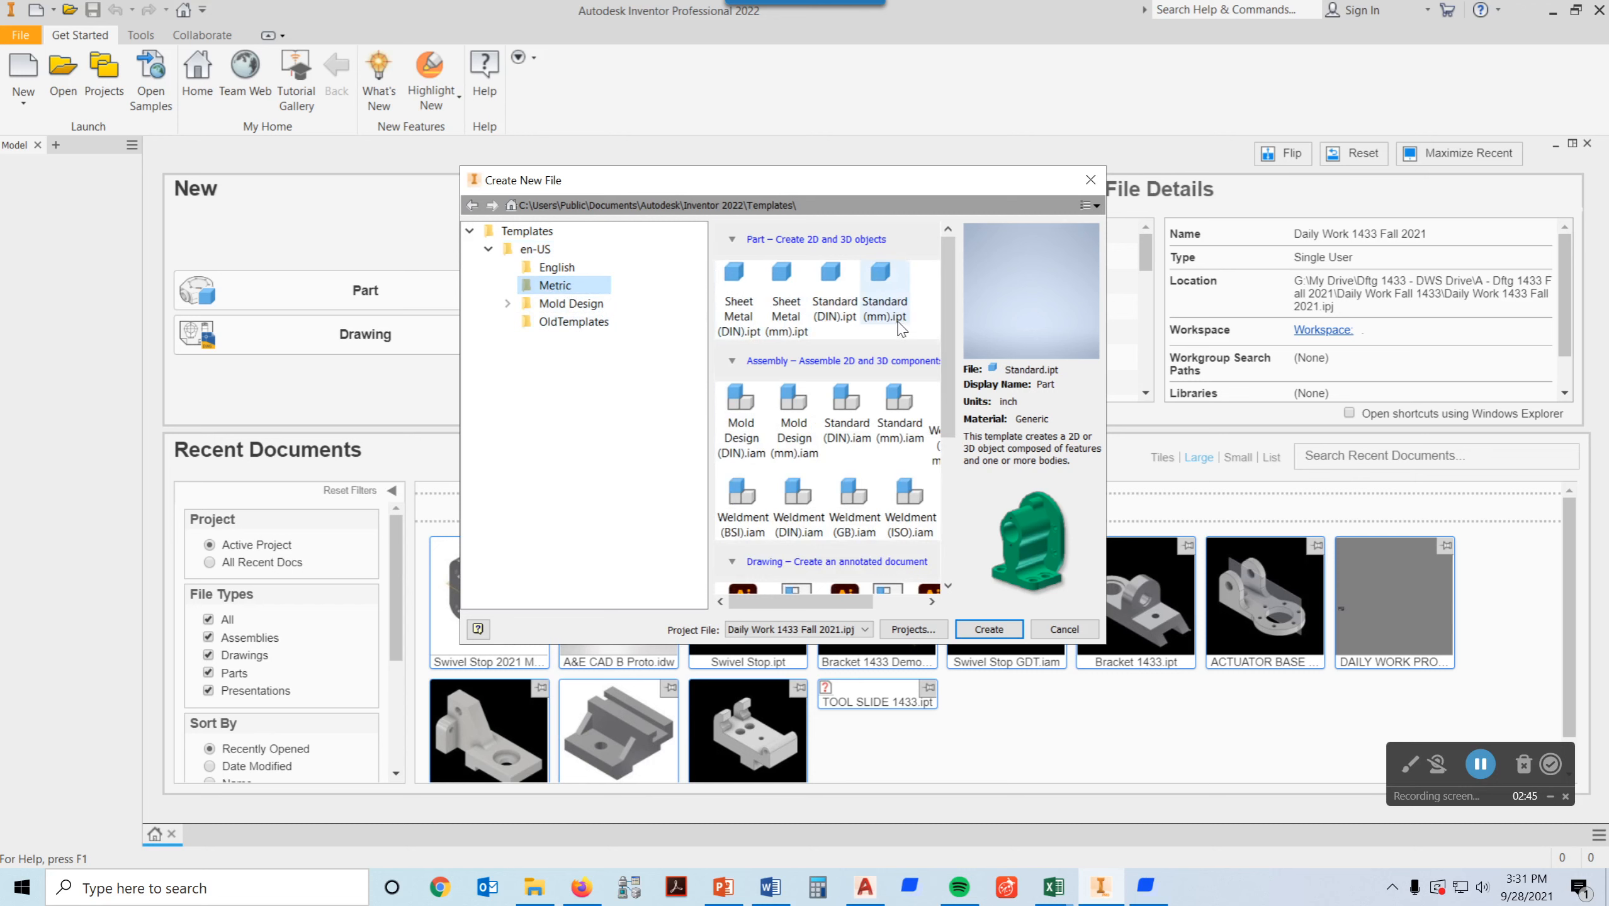
click(880, 307)
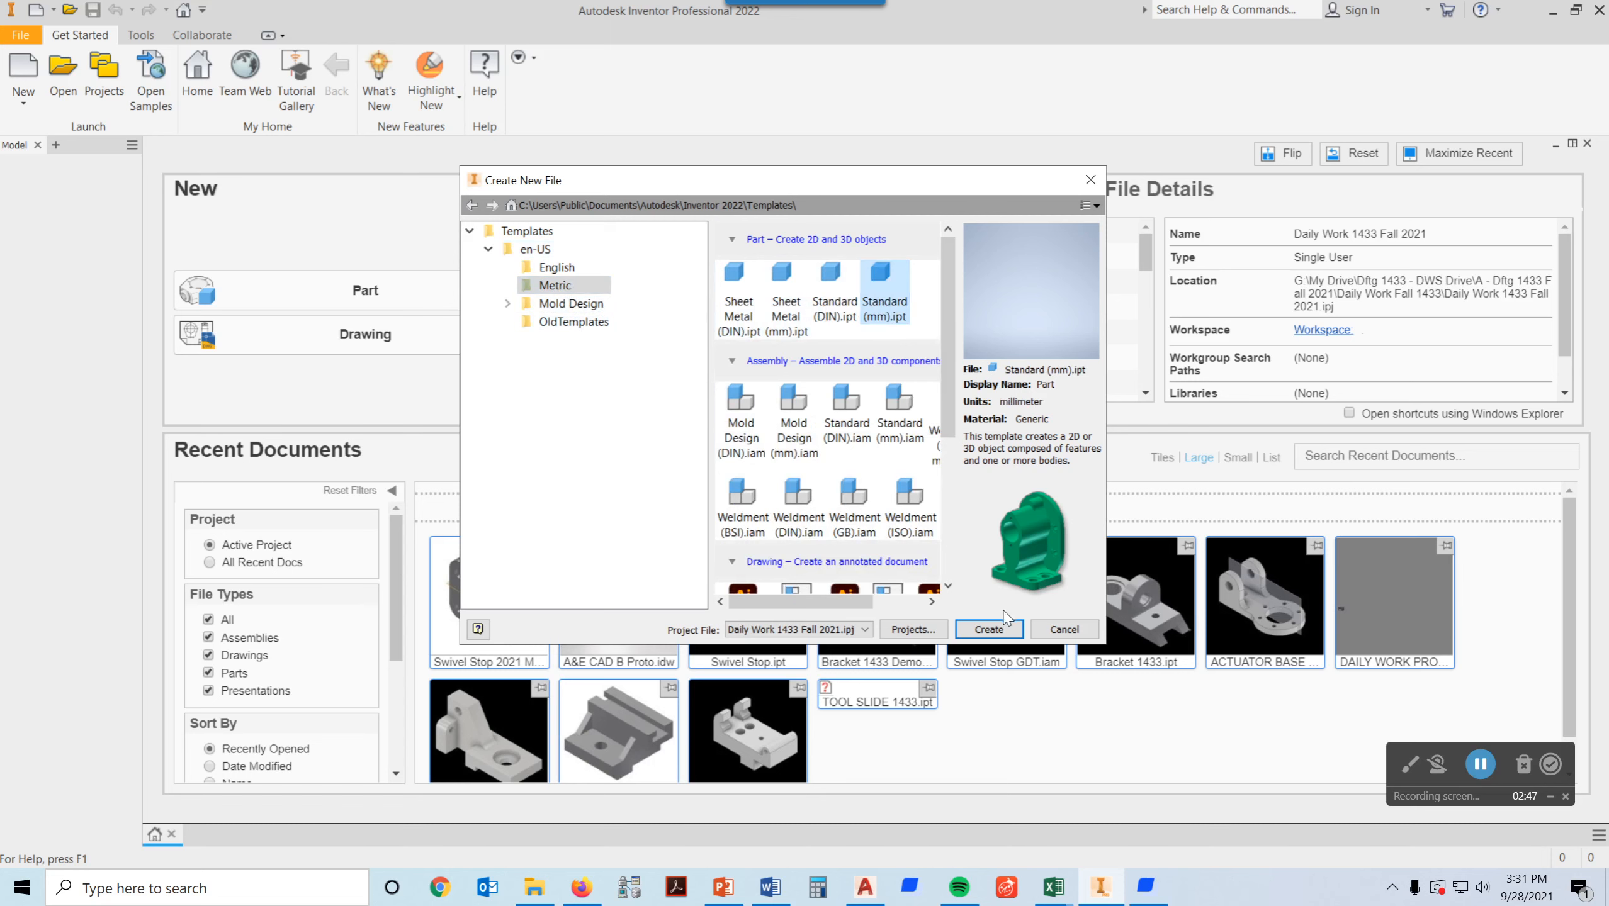
click(988, 629)
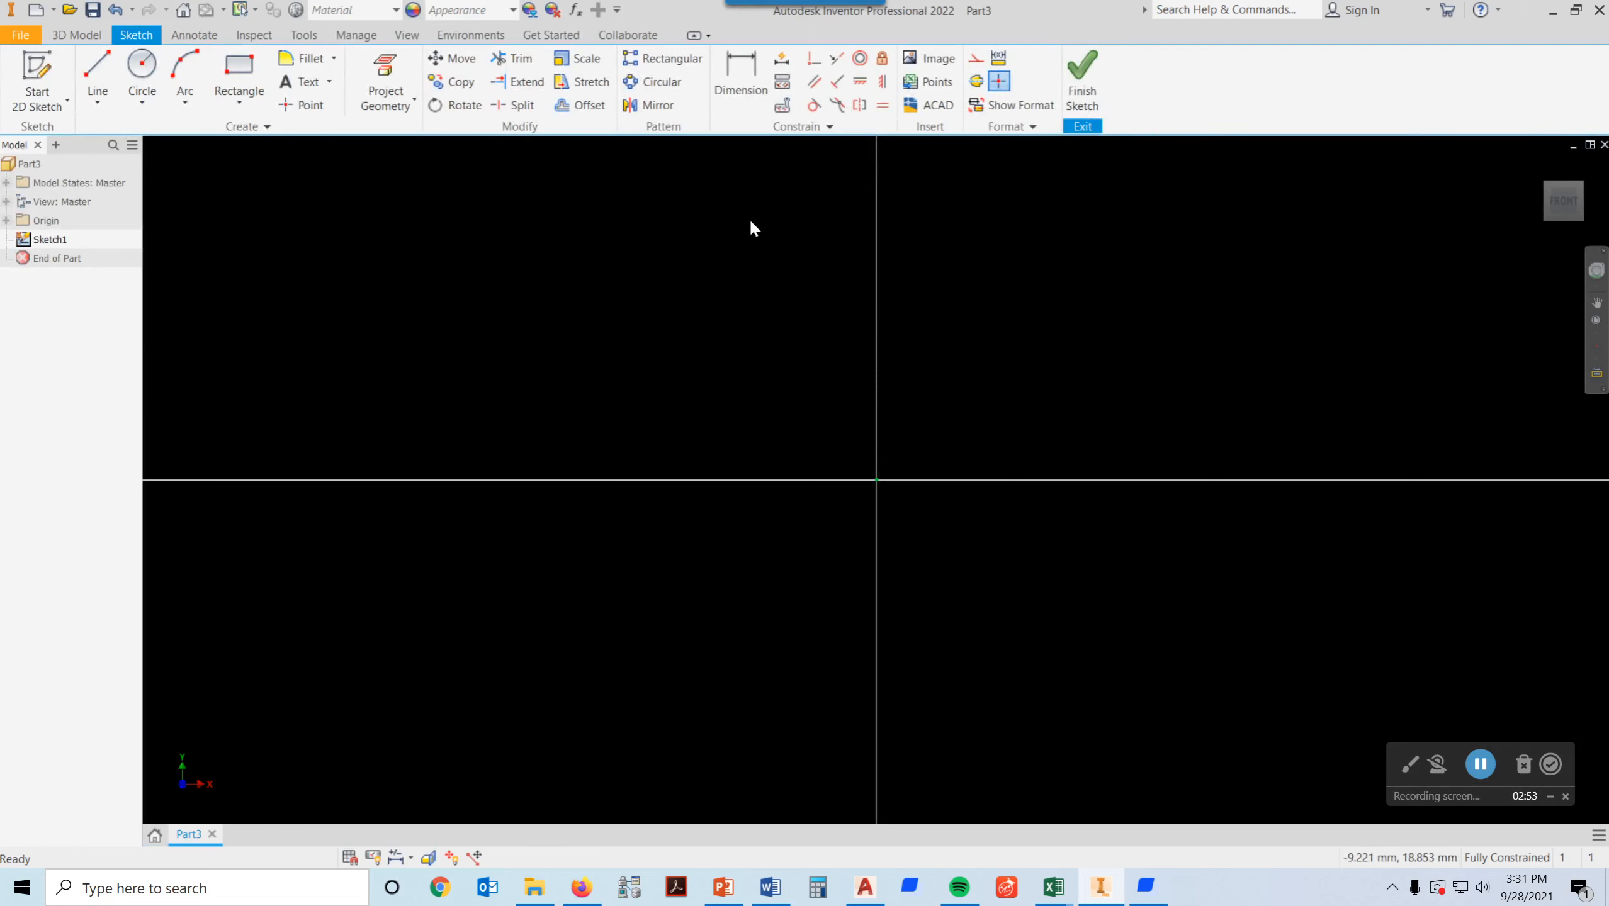
Step: Project the YZ and XZ origin planes into the sketch as reference lines
click(6, 221)
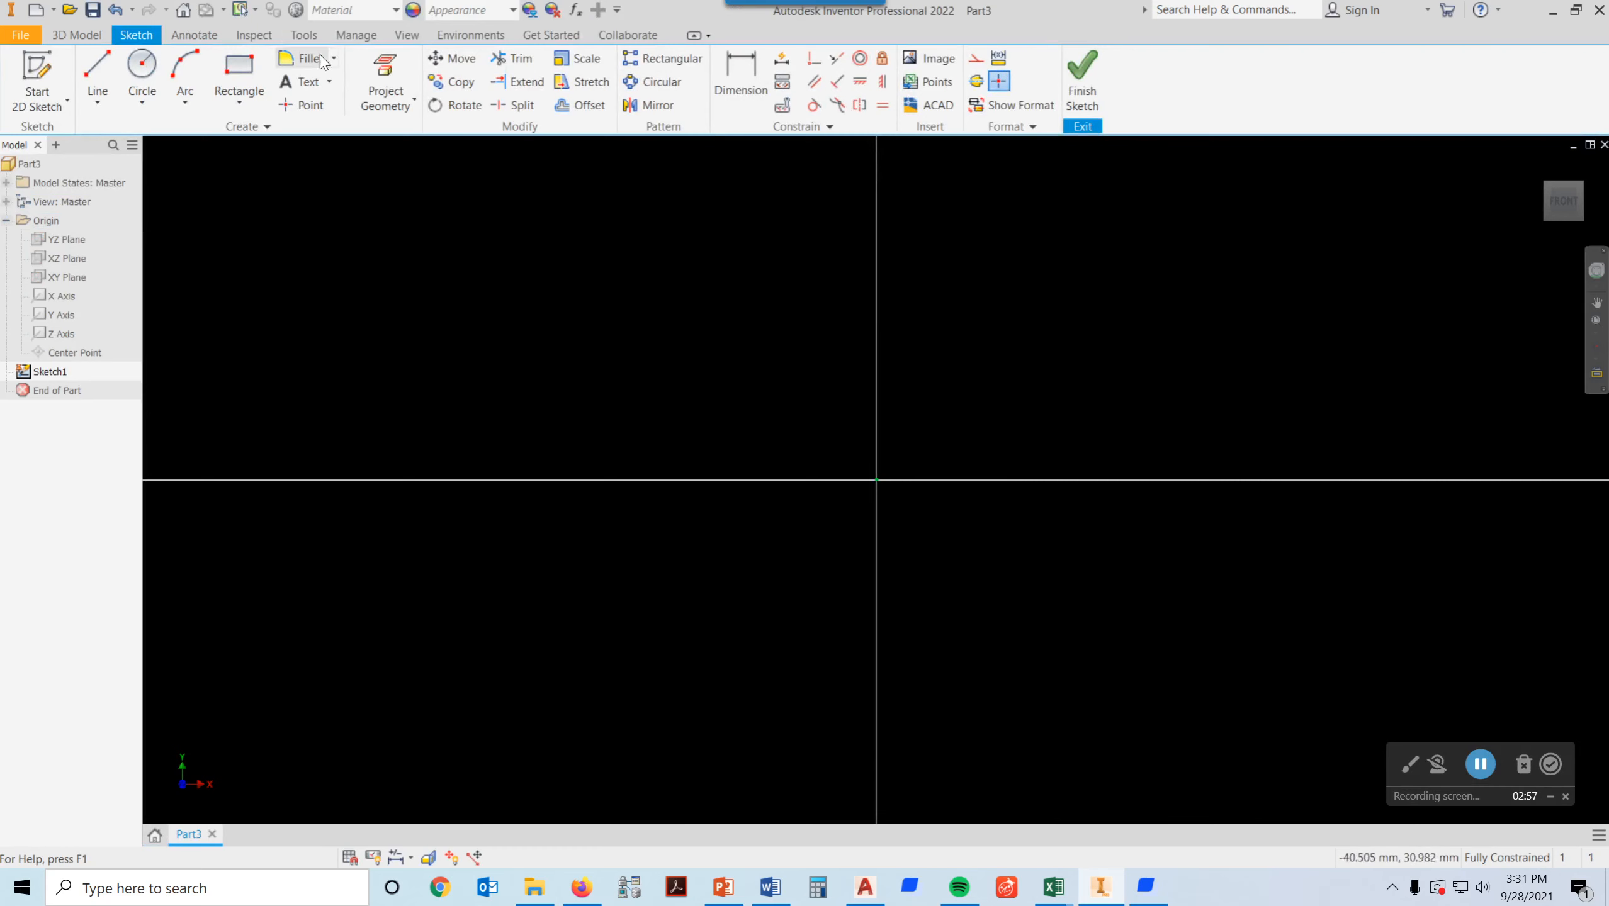
click(385, 73)
click(67, 240)
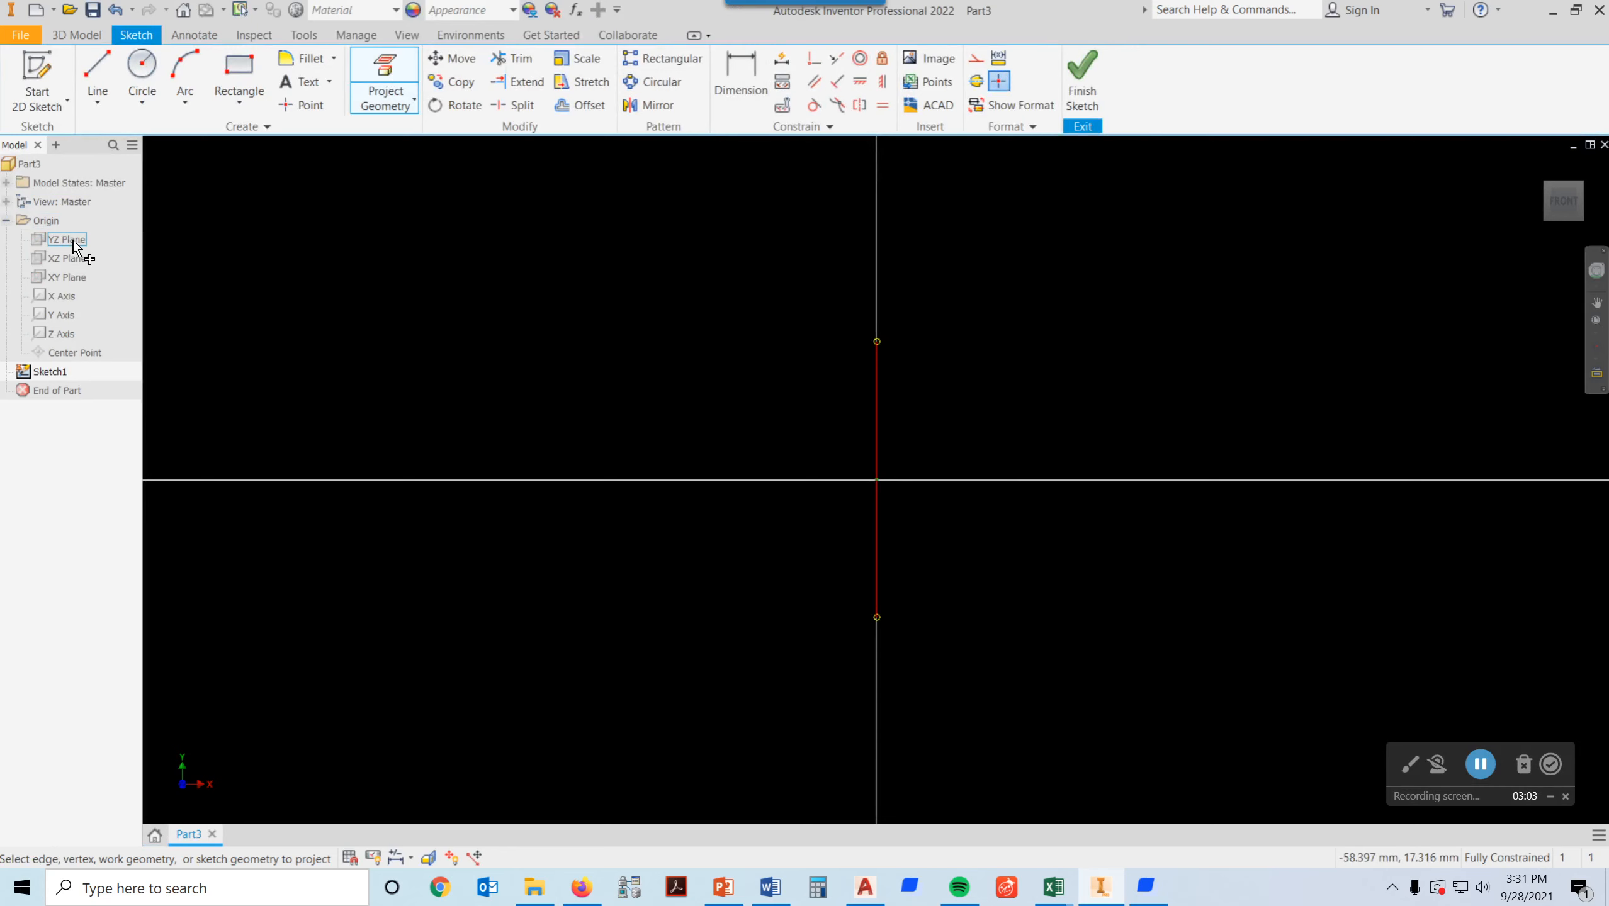
click(75, 246)
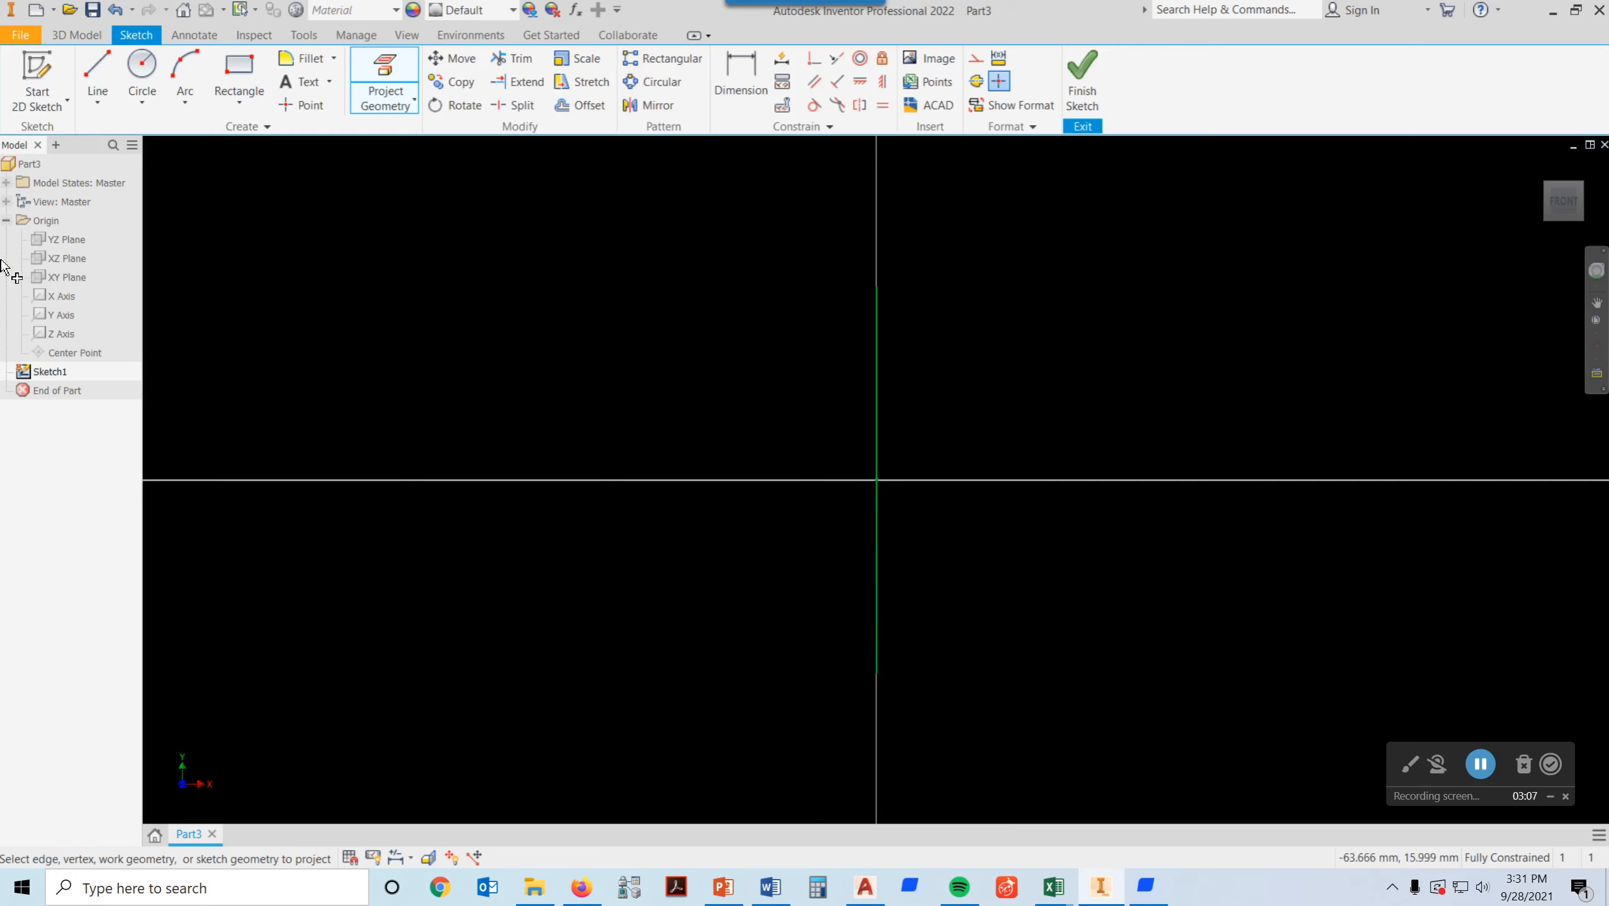
click(72, 260)
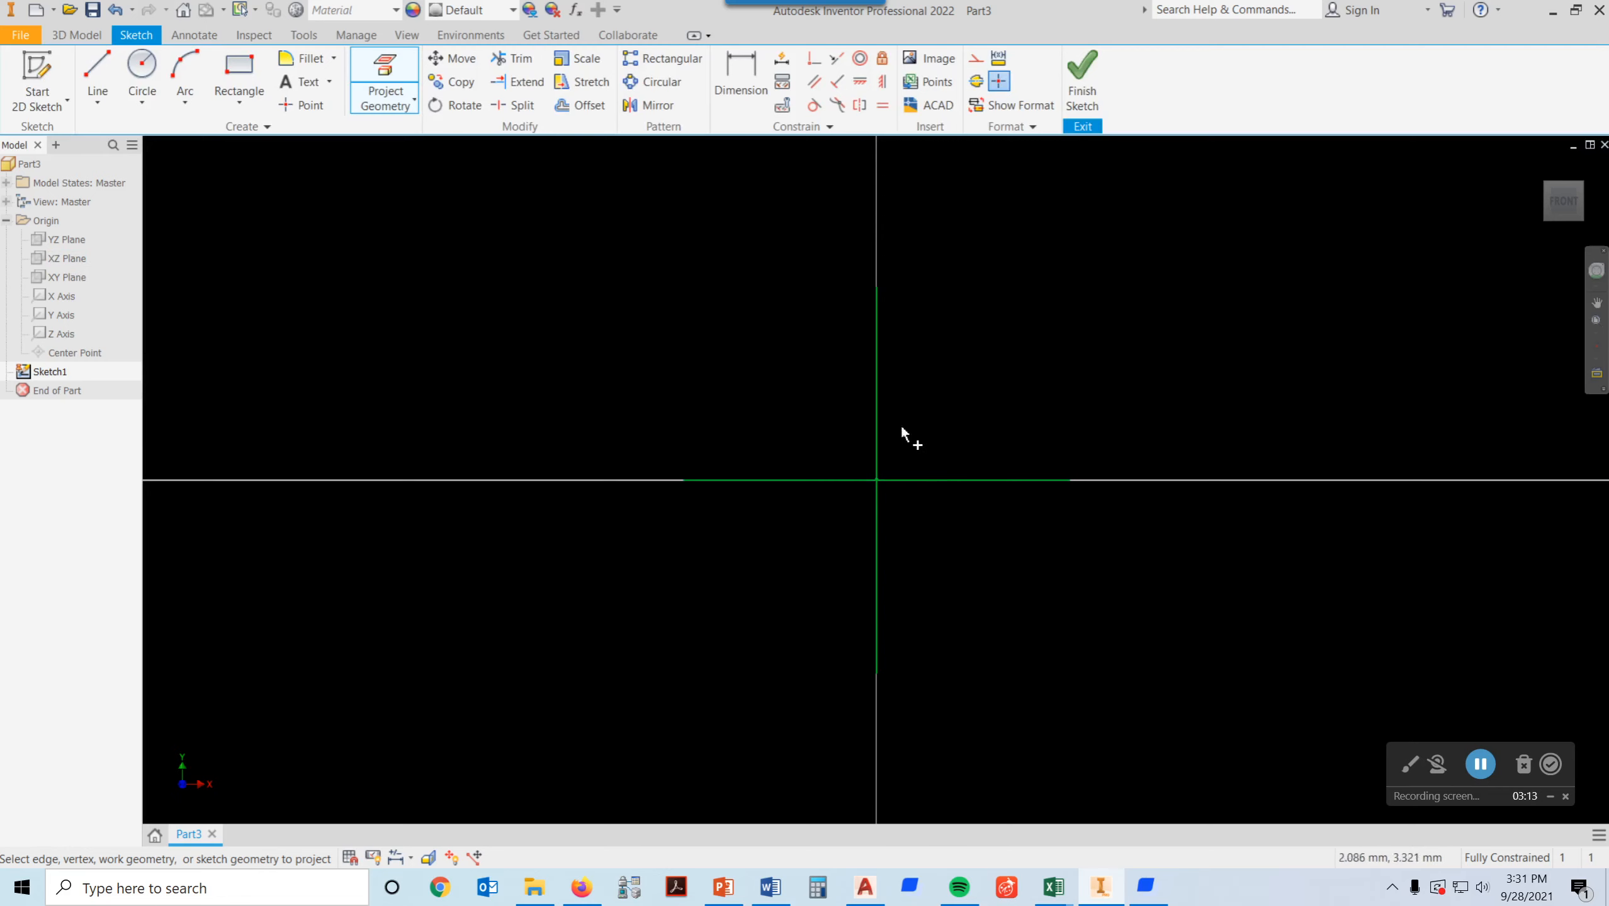
Step: Draw a 200 mm diameter circle centred on the intersection of the projected lines
scroll(1026, 384, down, 3)
middle_drag(1087, 468, 983, 514)
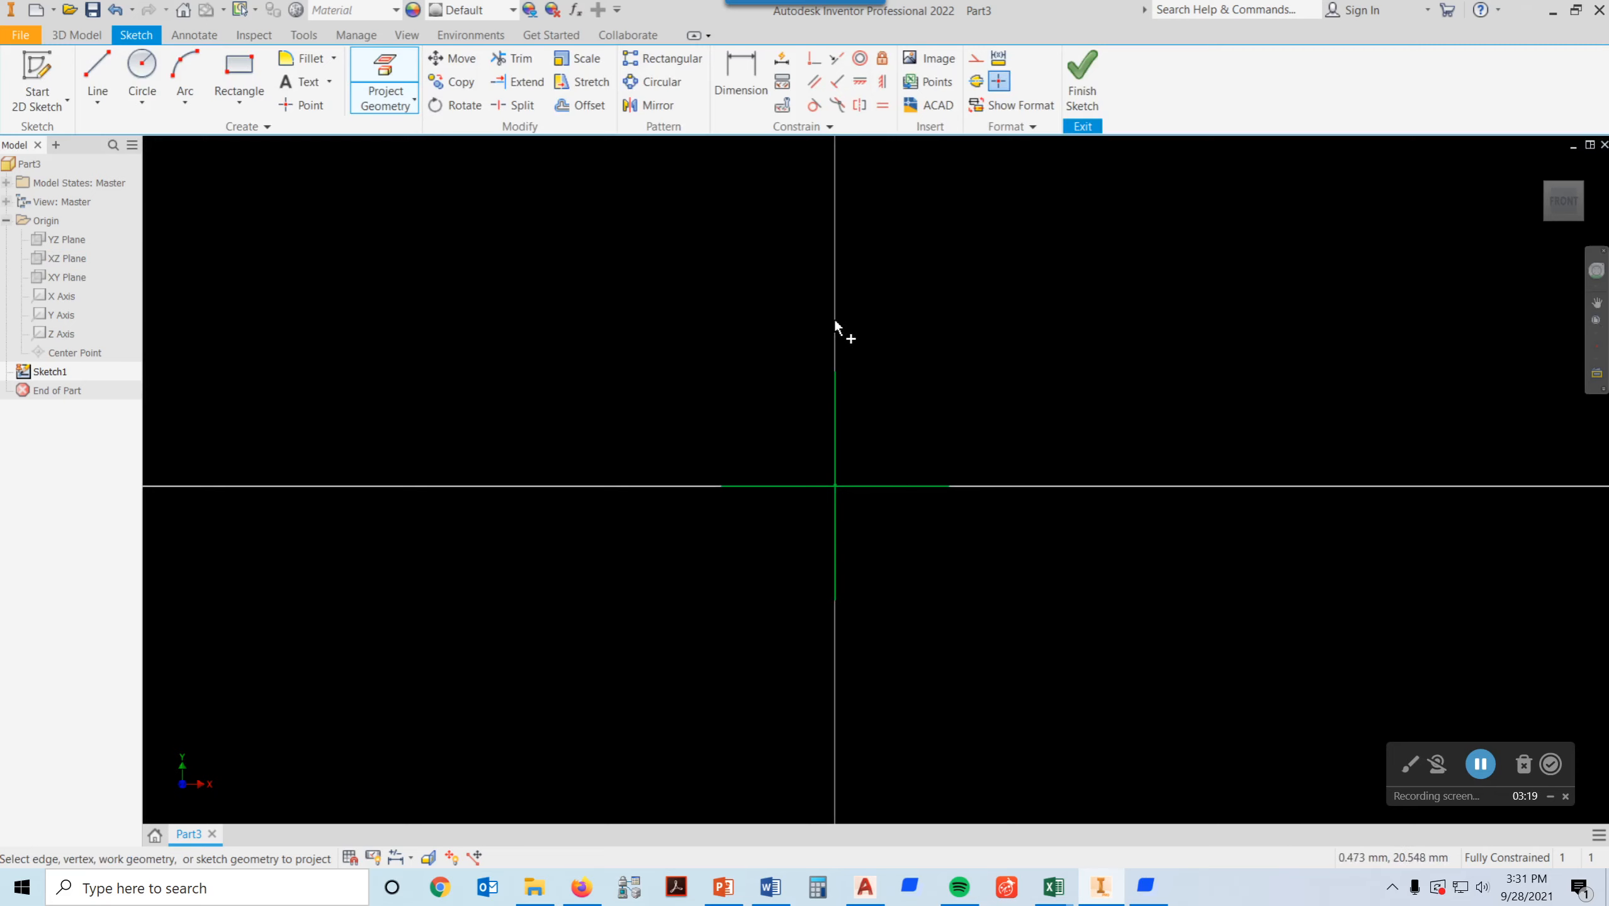
scroll(555, 260, down, 2)
middle_drag(860, 346, 882, 468)
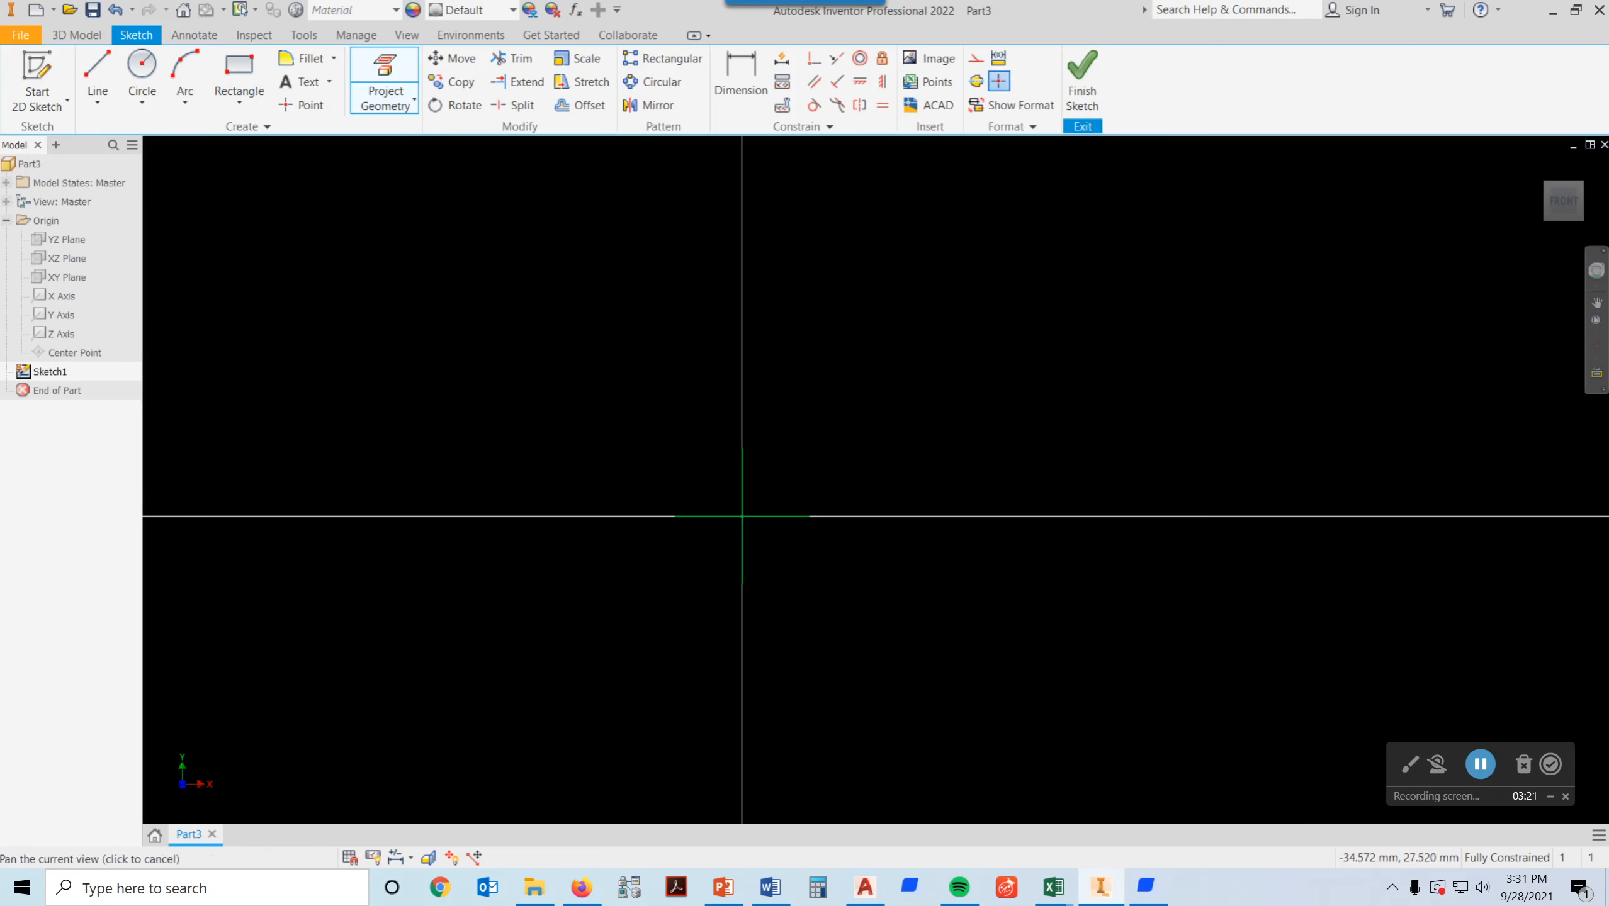
click(141, 67)
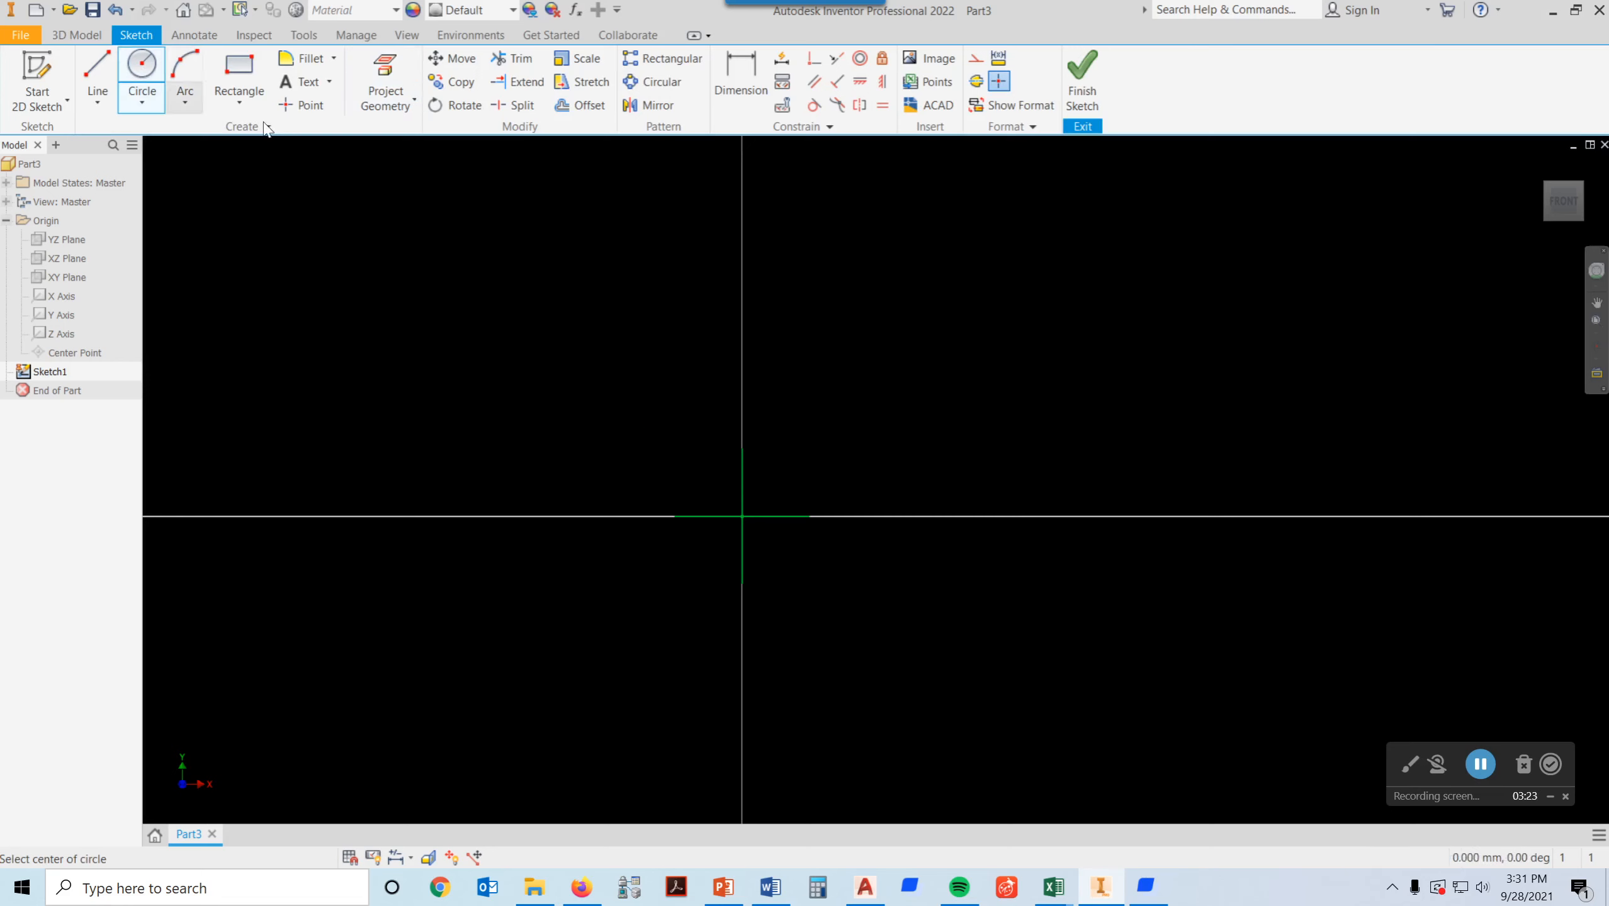
click(743, 519)
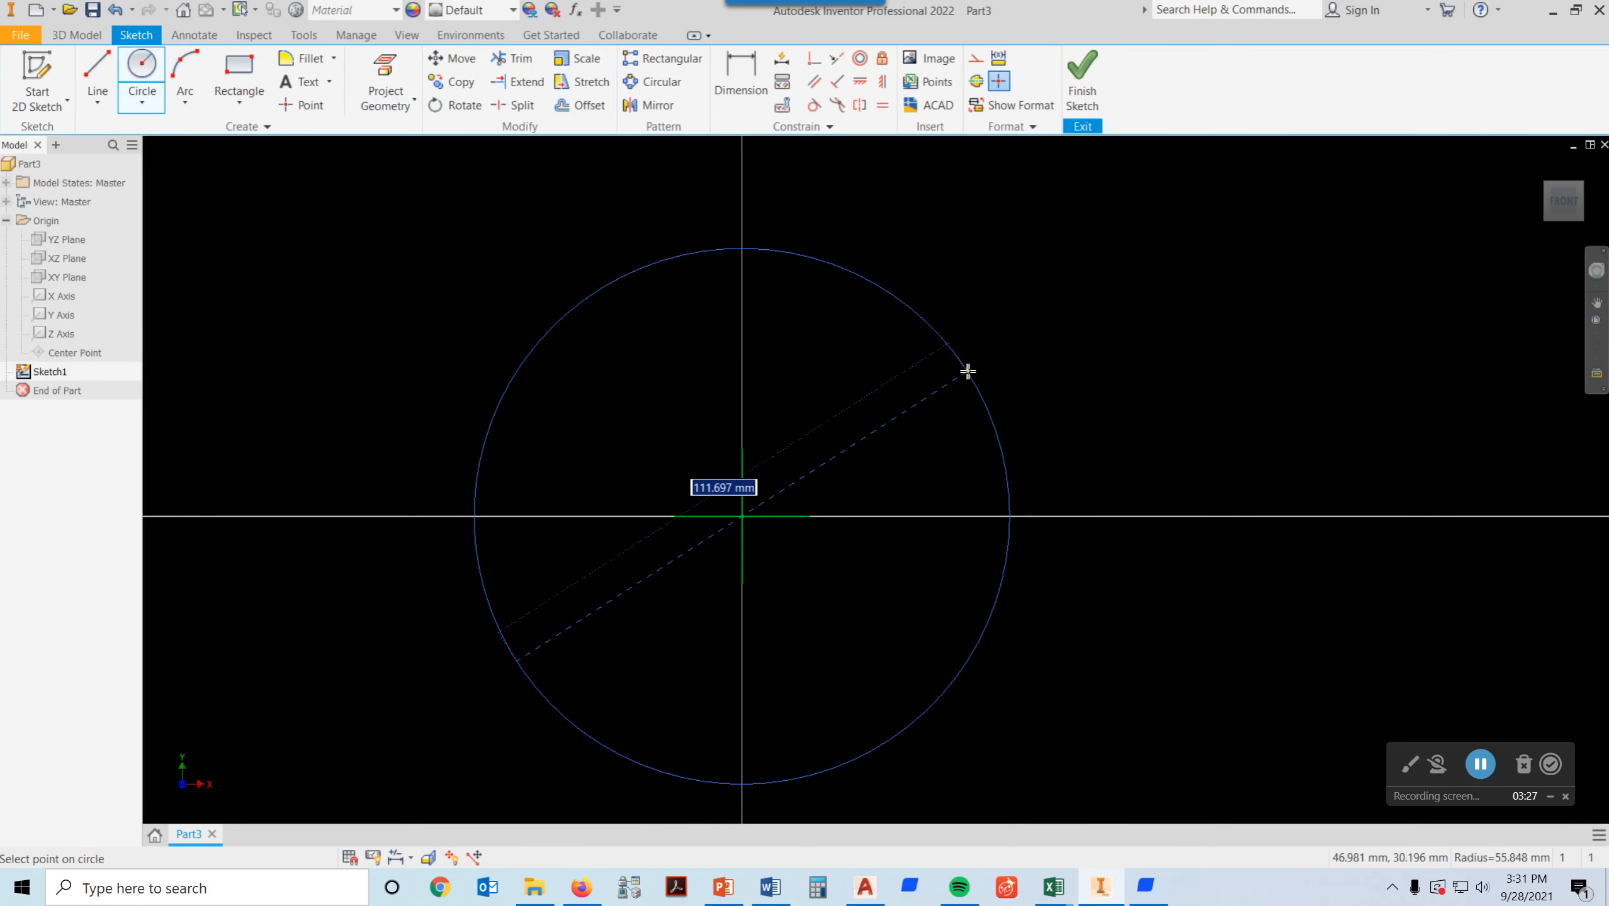
text(200)
key(Return)
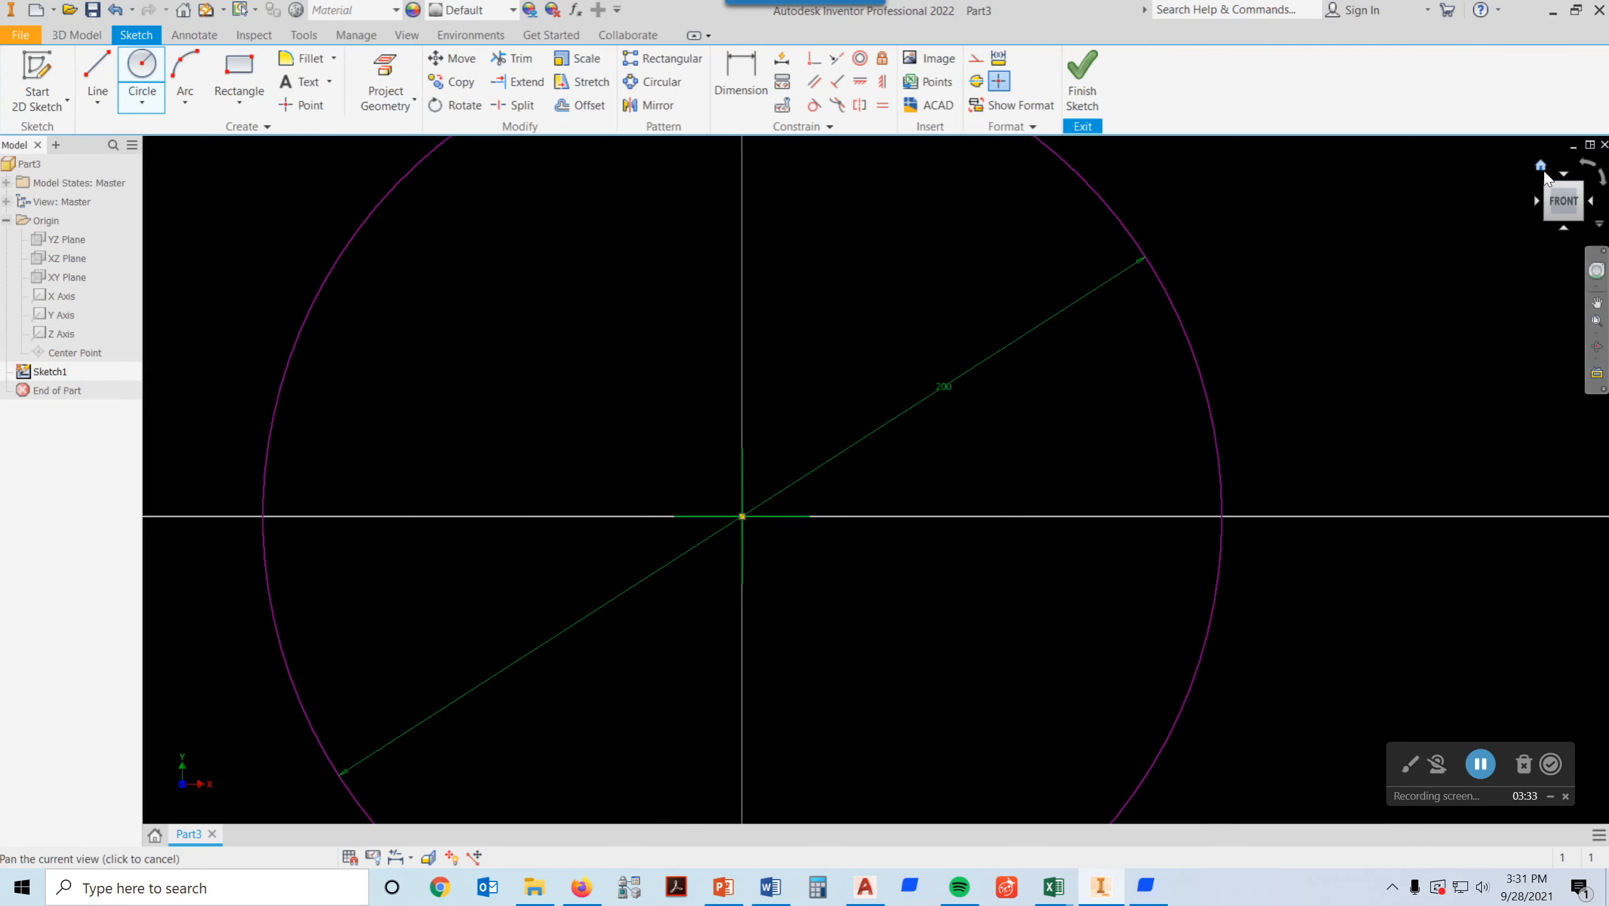
Step: Extrude all four quadrants of the 200 mm circle by 25.4 mm to form a solid disc
click(1540, 169)
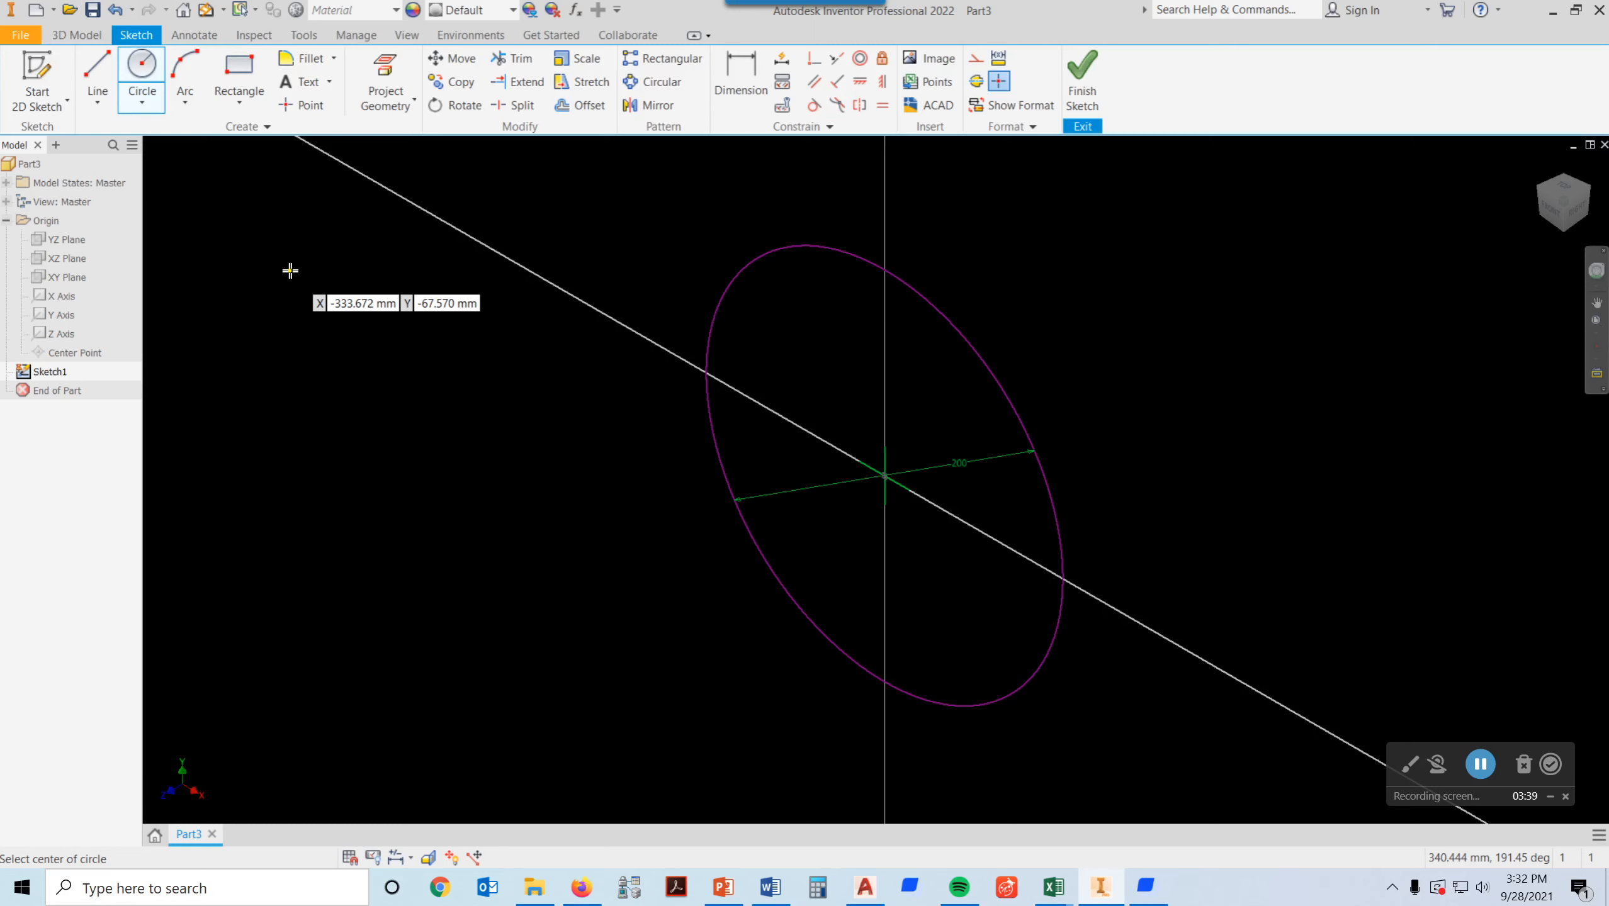
key(e)
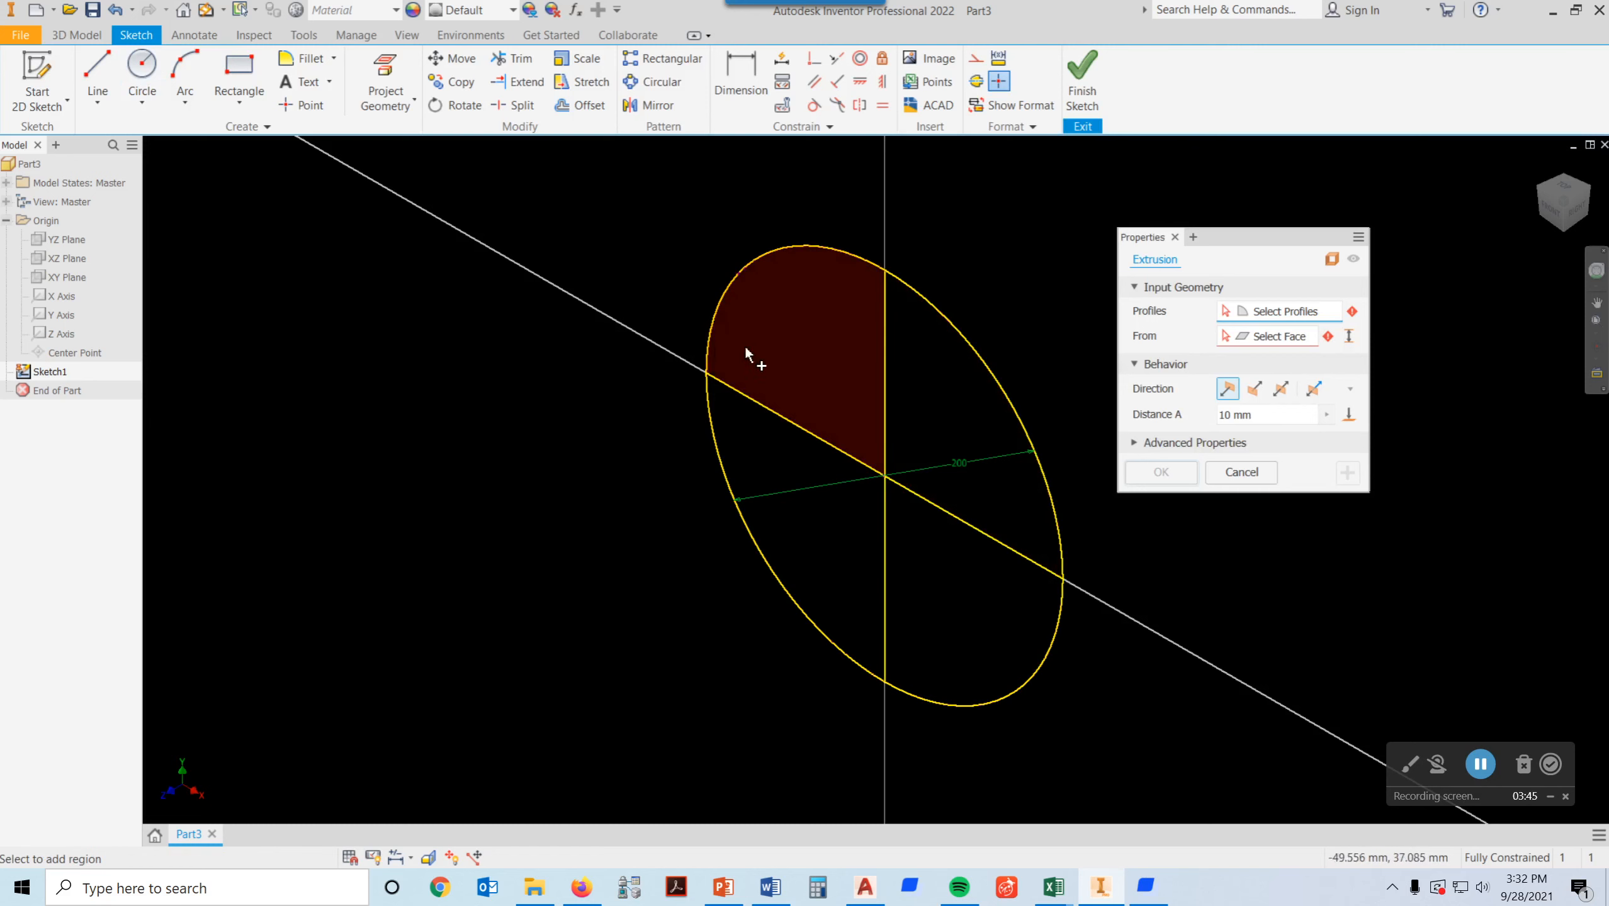
click(762, 326)
click(947, 406)
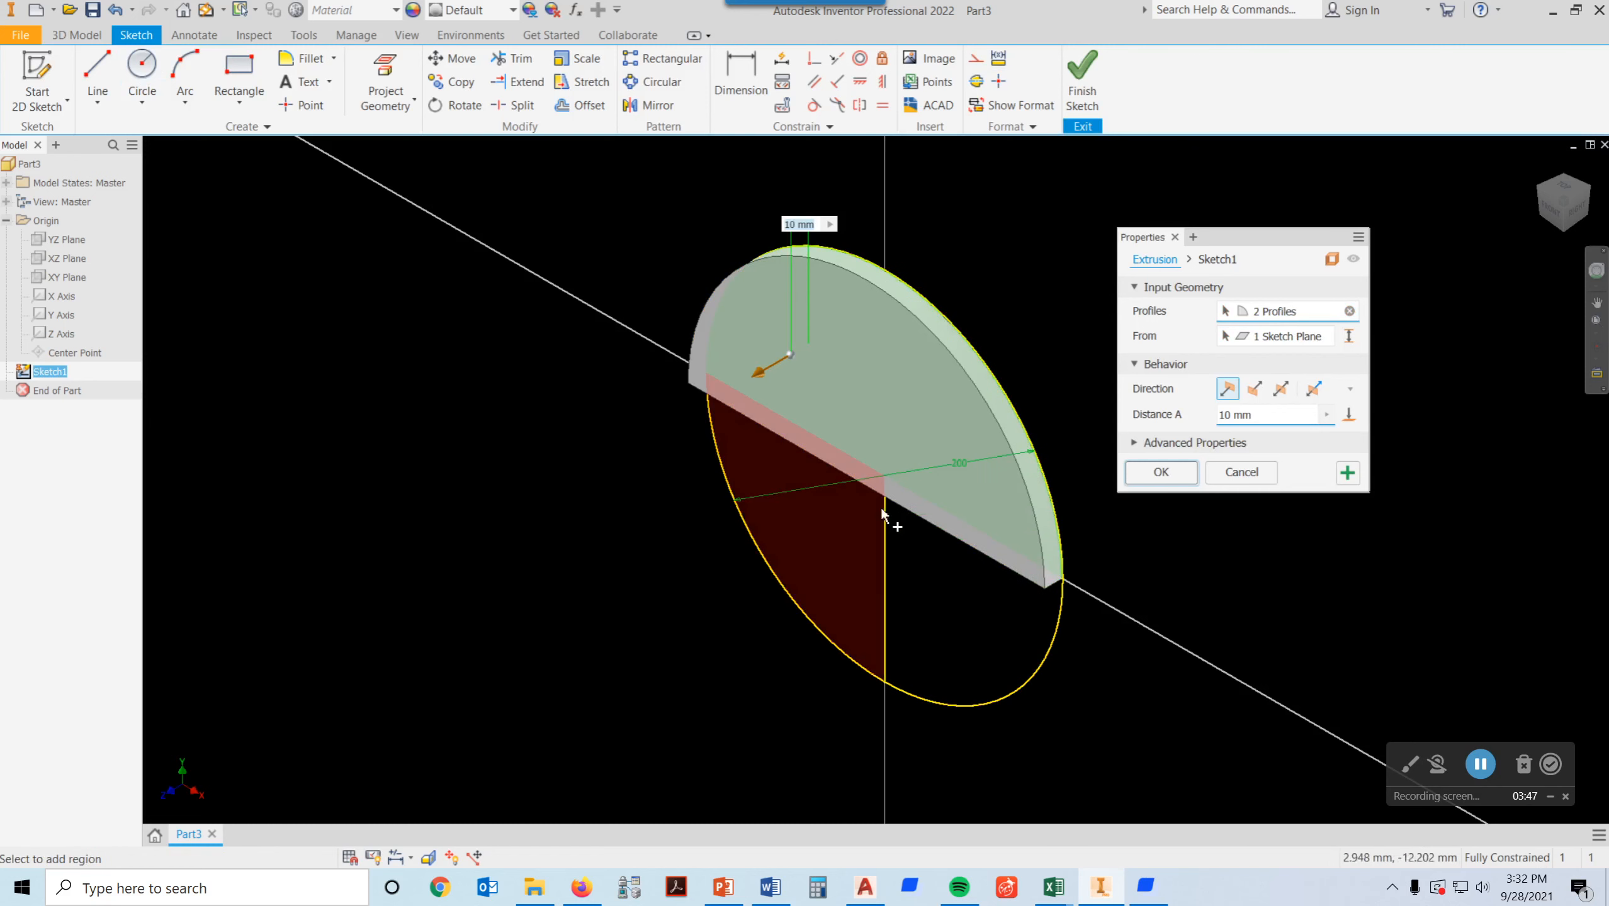
click(817, 548)
click(944, 614)
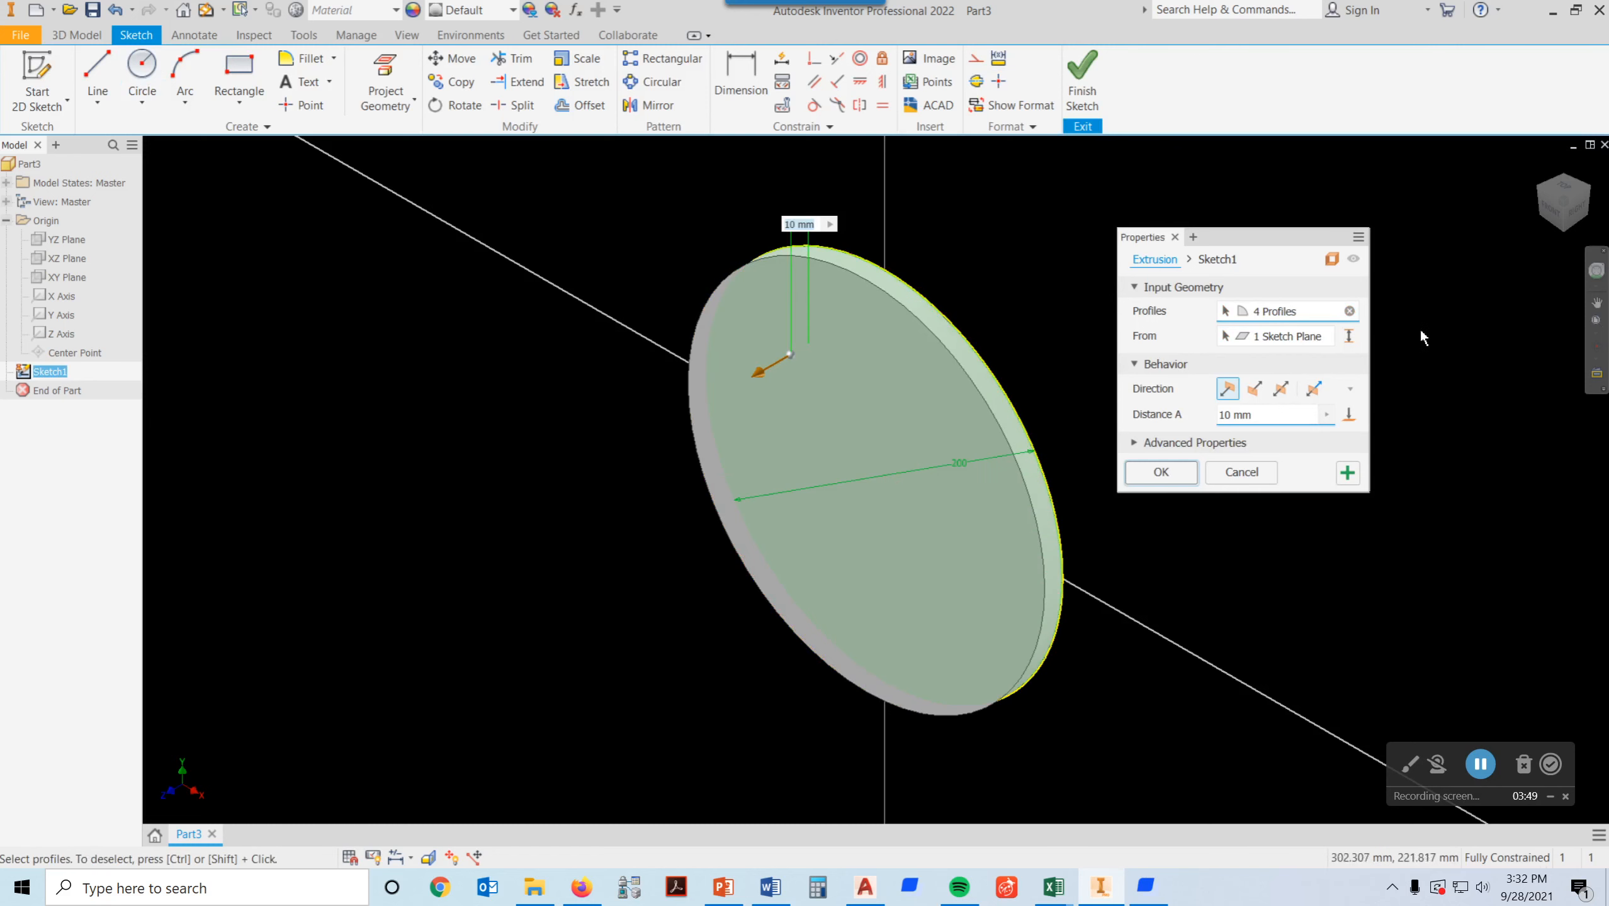
click(1267, 416)
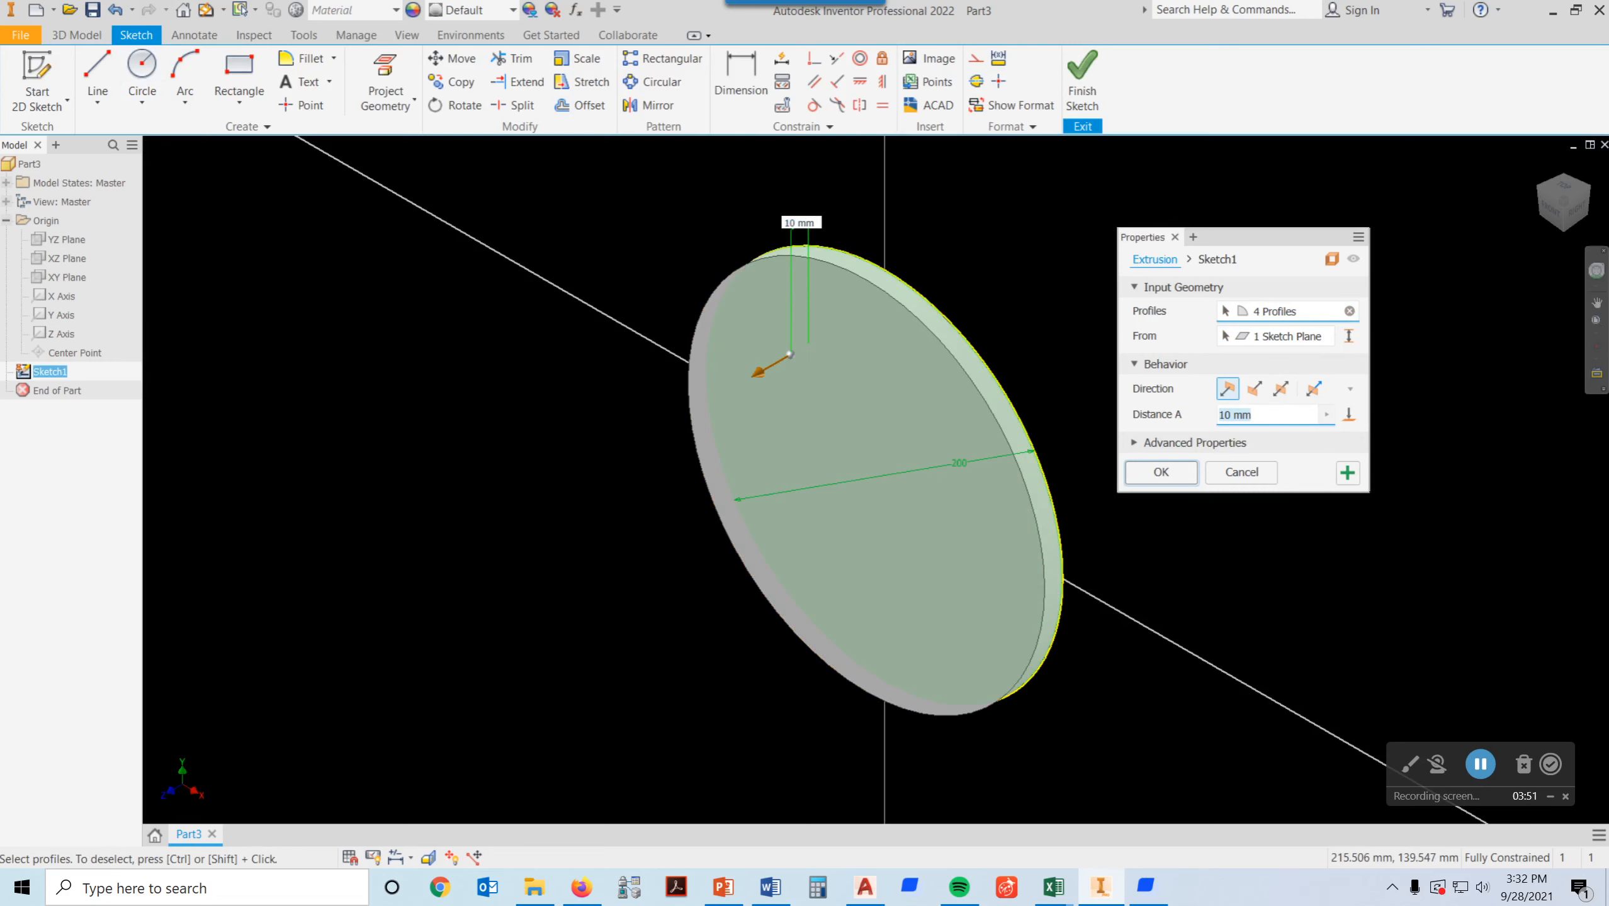
text(25.4)
key(Return)
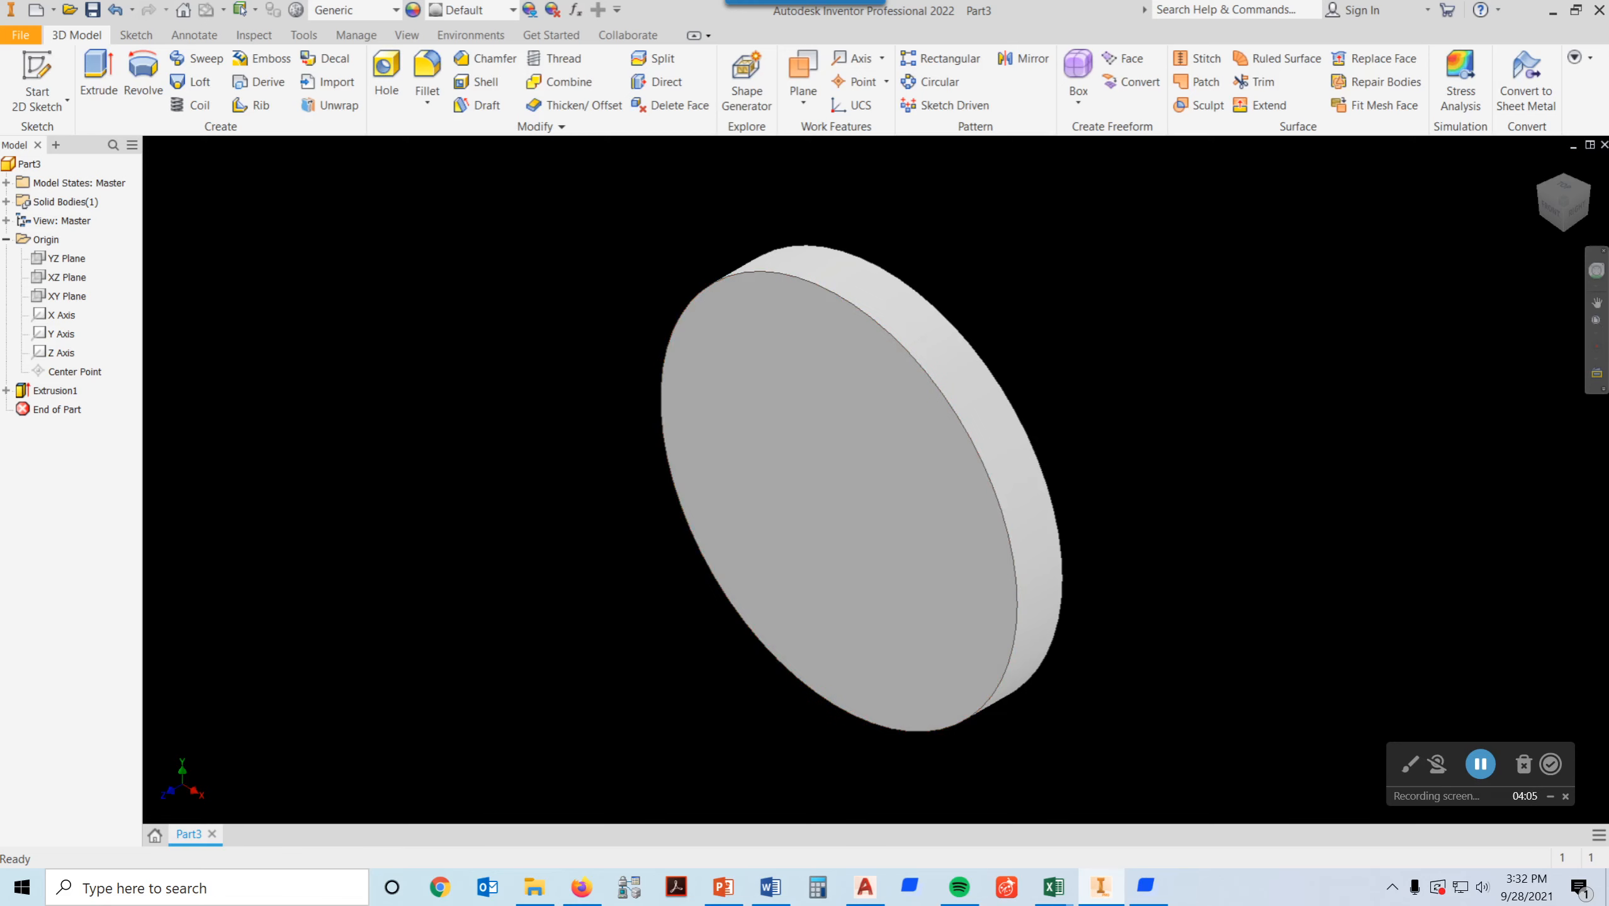
Step: Start a sketch on the disc's front face and draw a 100 mm diameter circle centred about 51 mm directly below the disc's centre
drag(1608, 107, 828, 132)
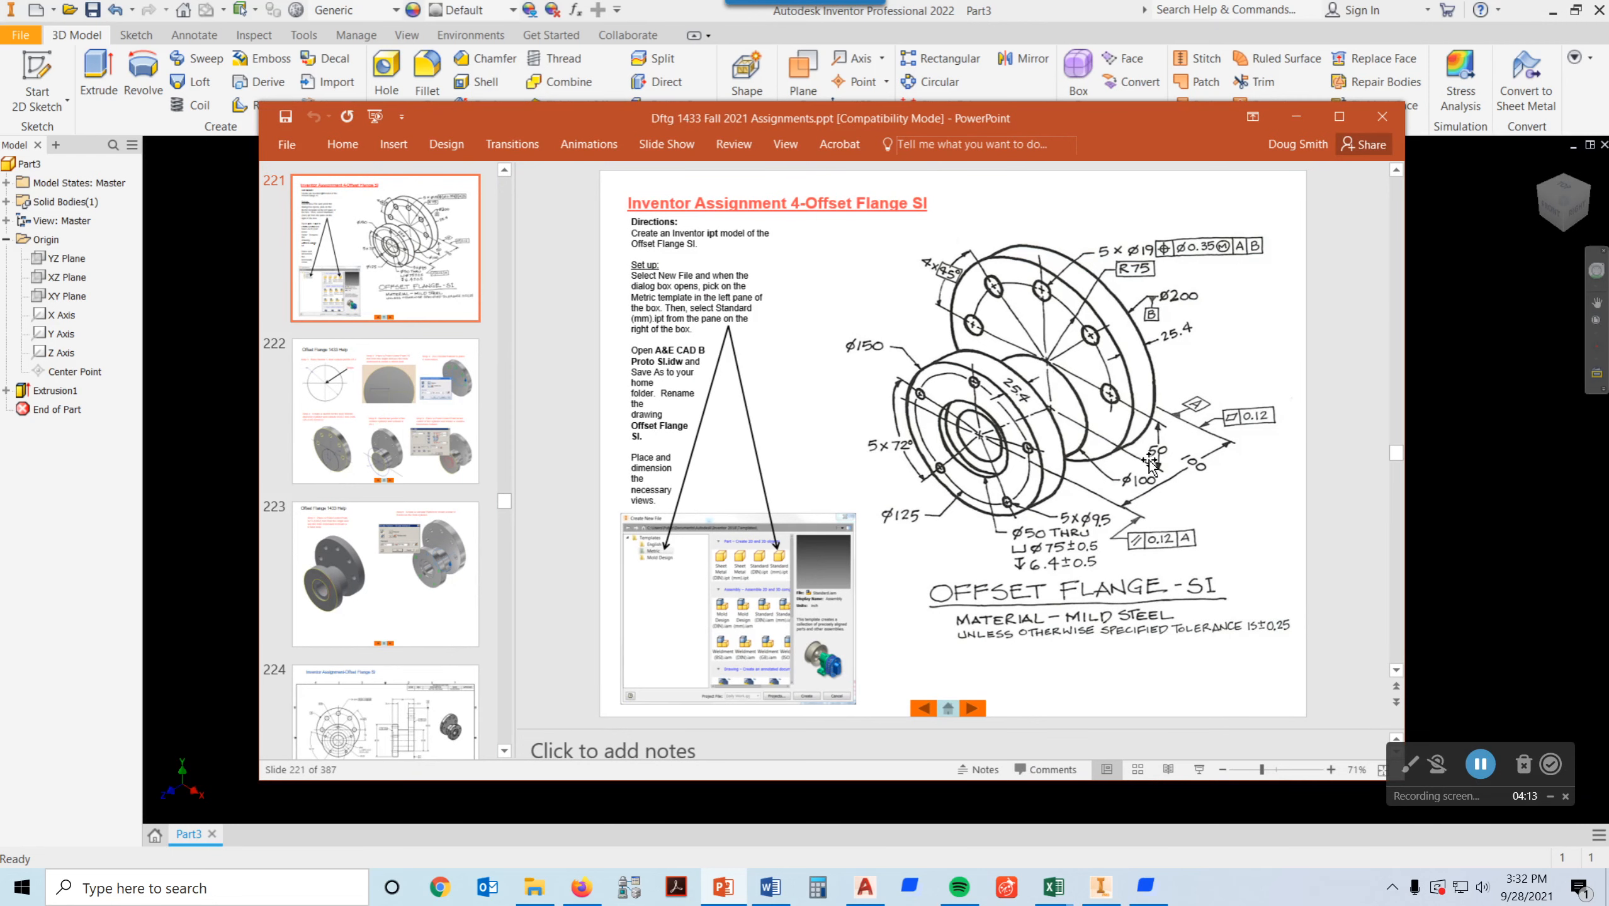
drag(1055, 121, 1608, 216)
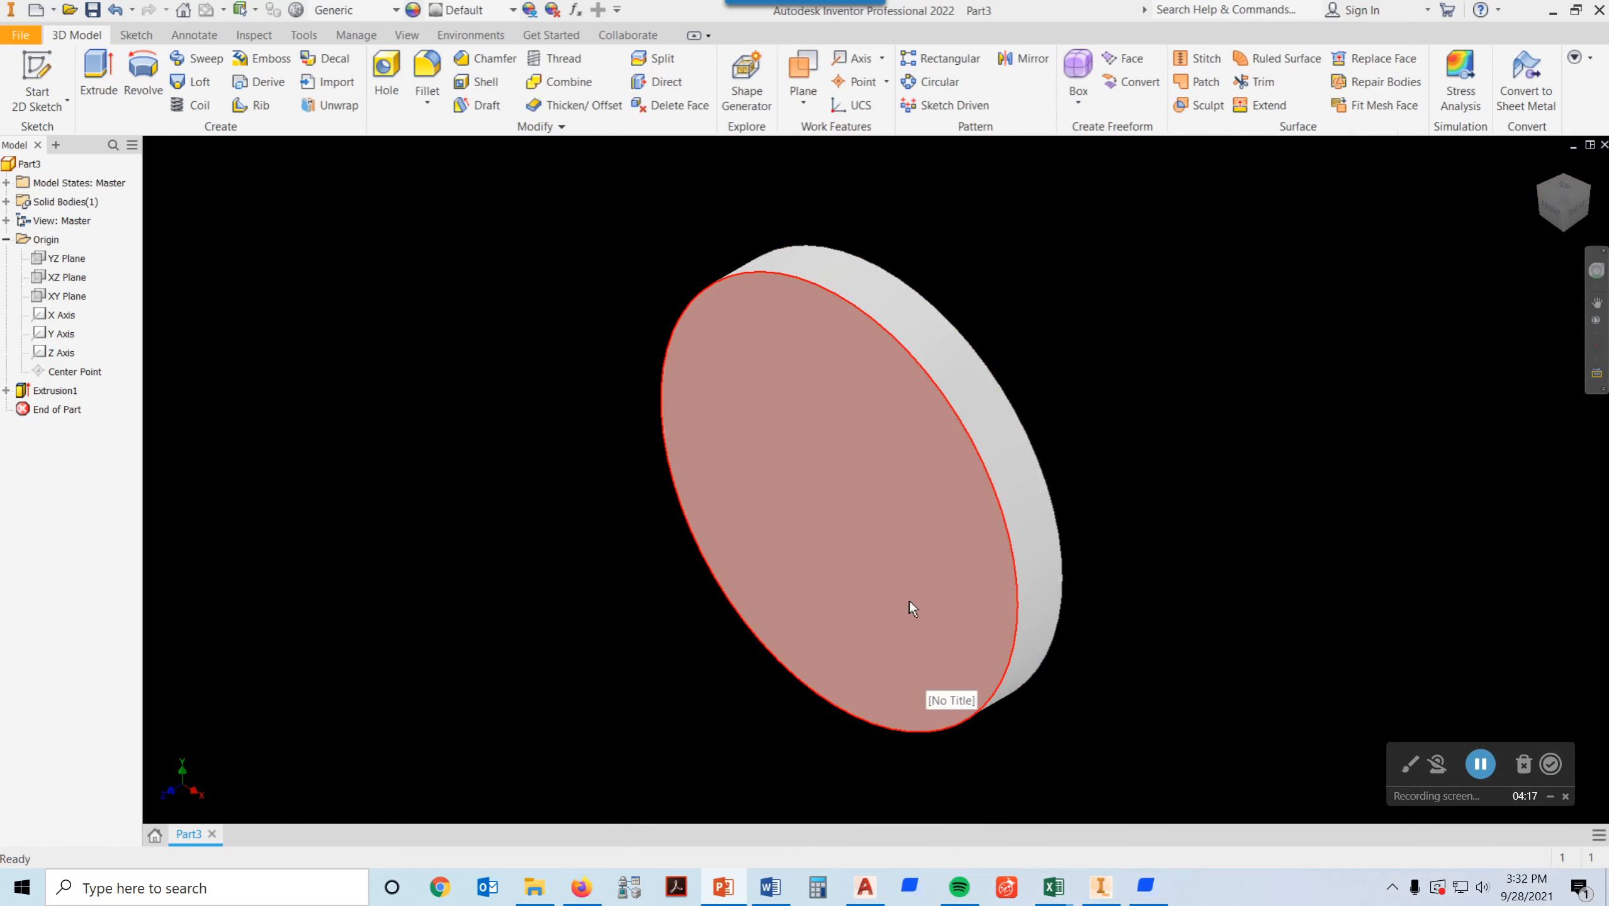
click(909, 601)
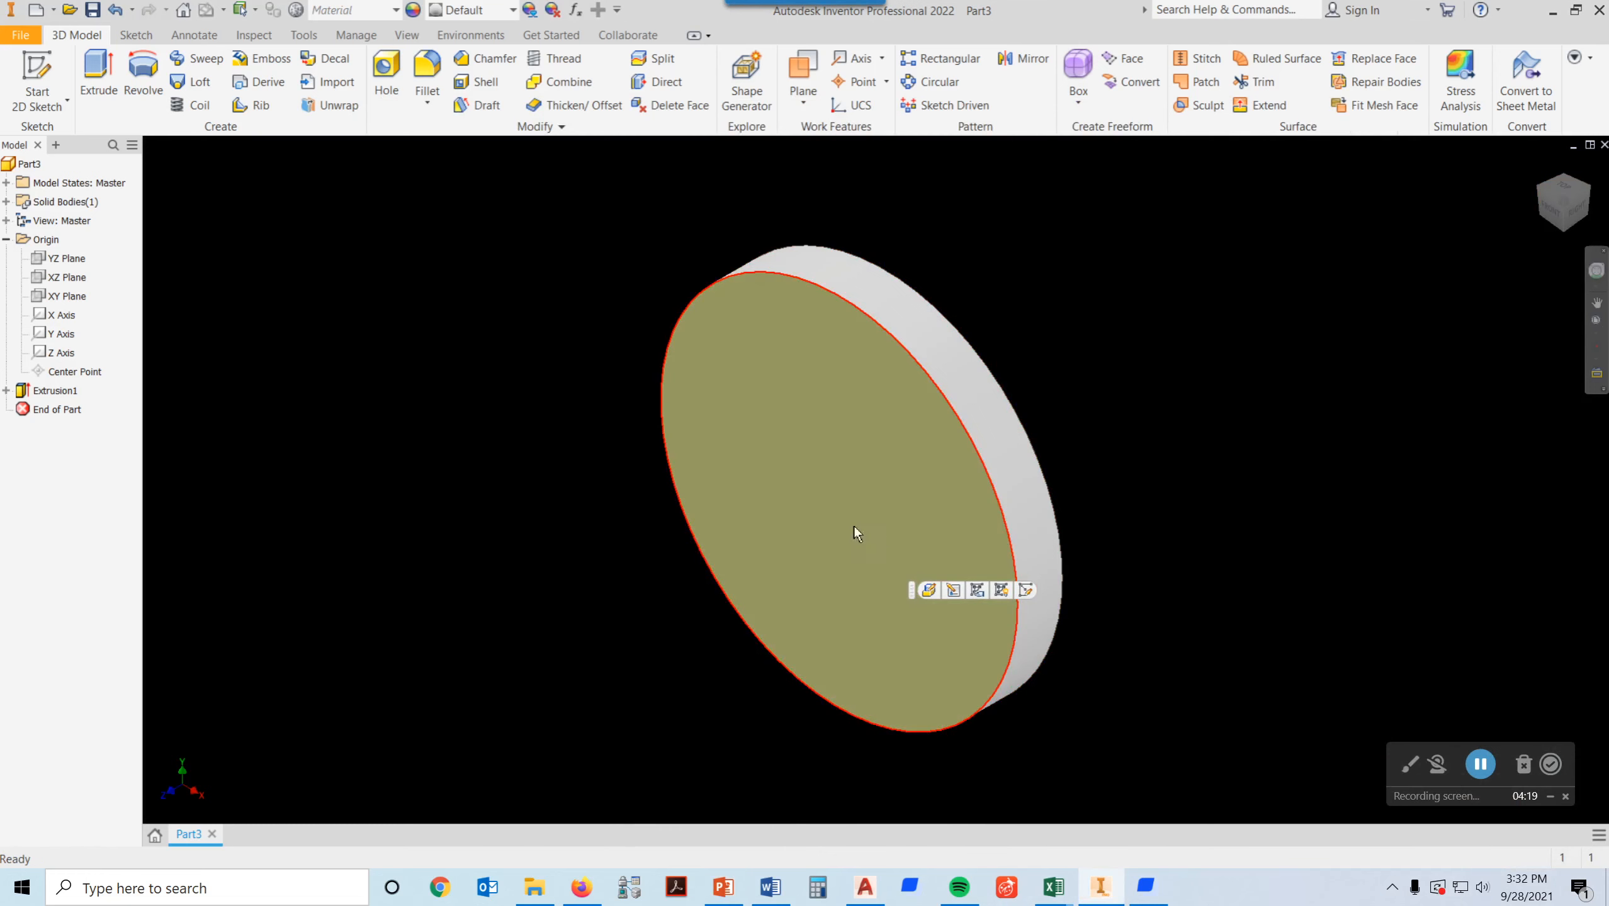
click(1026, 590)
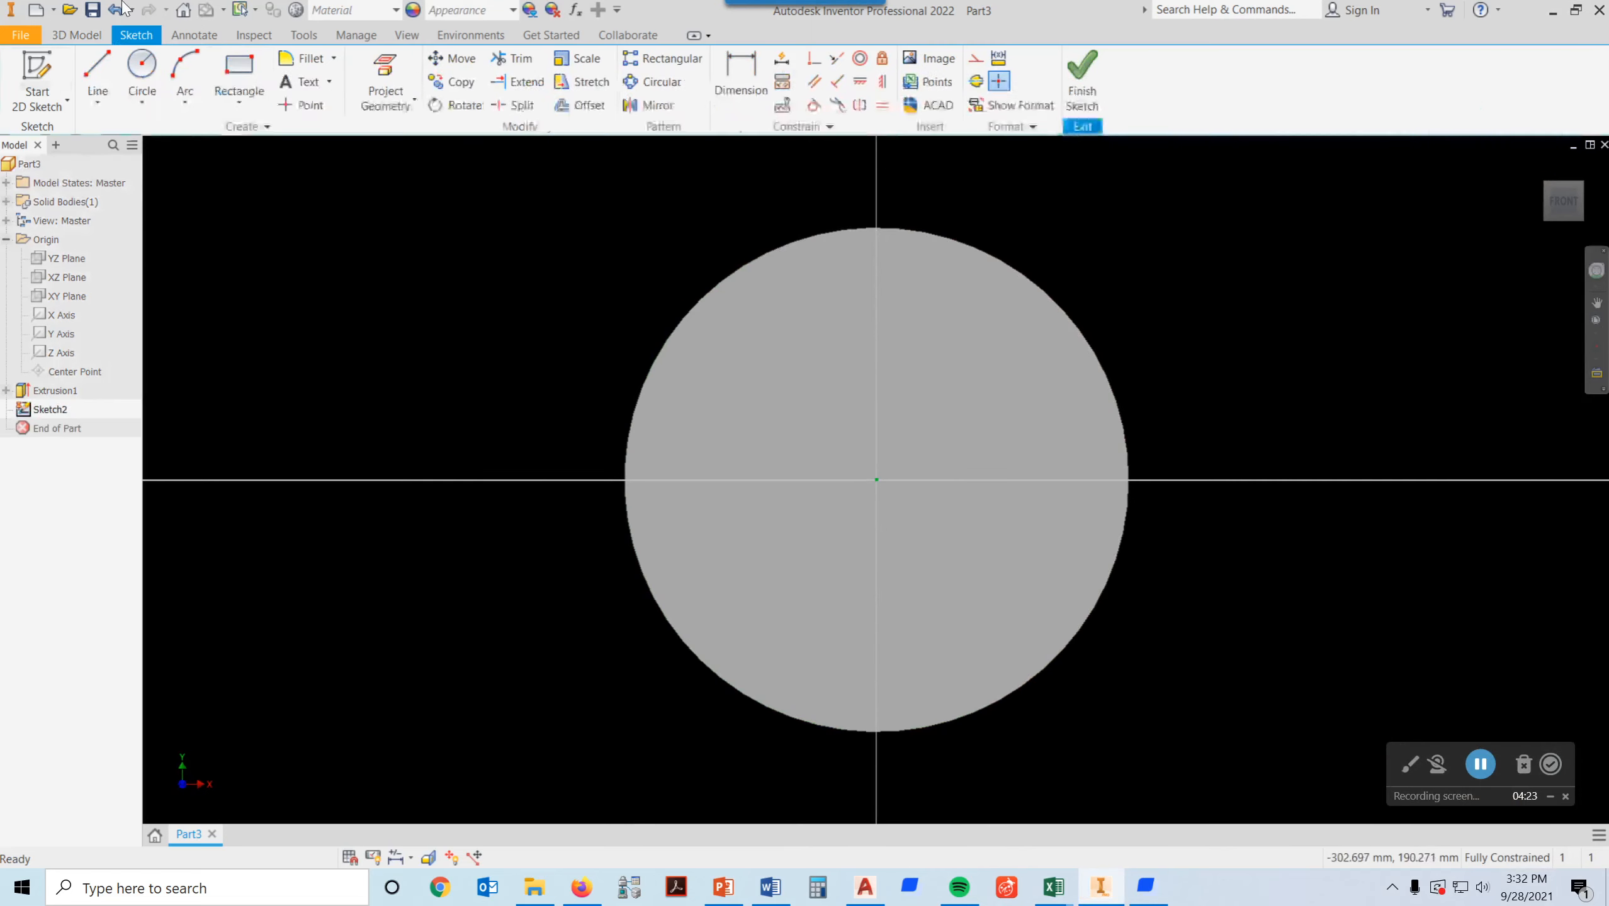
click(142, 69)
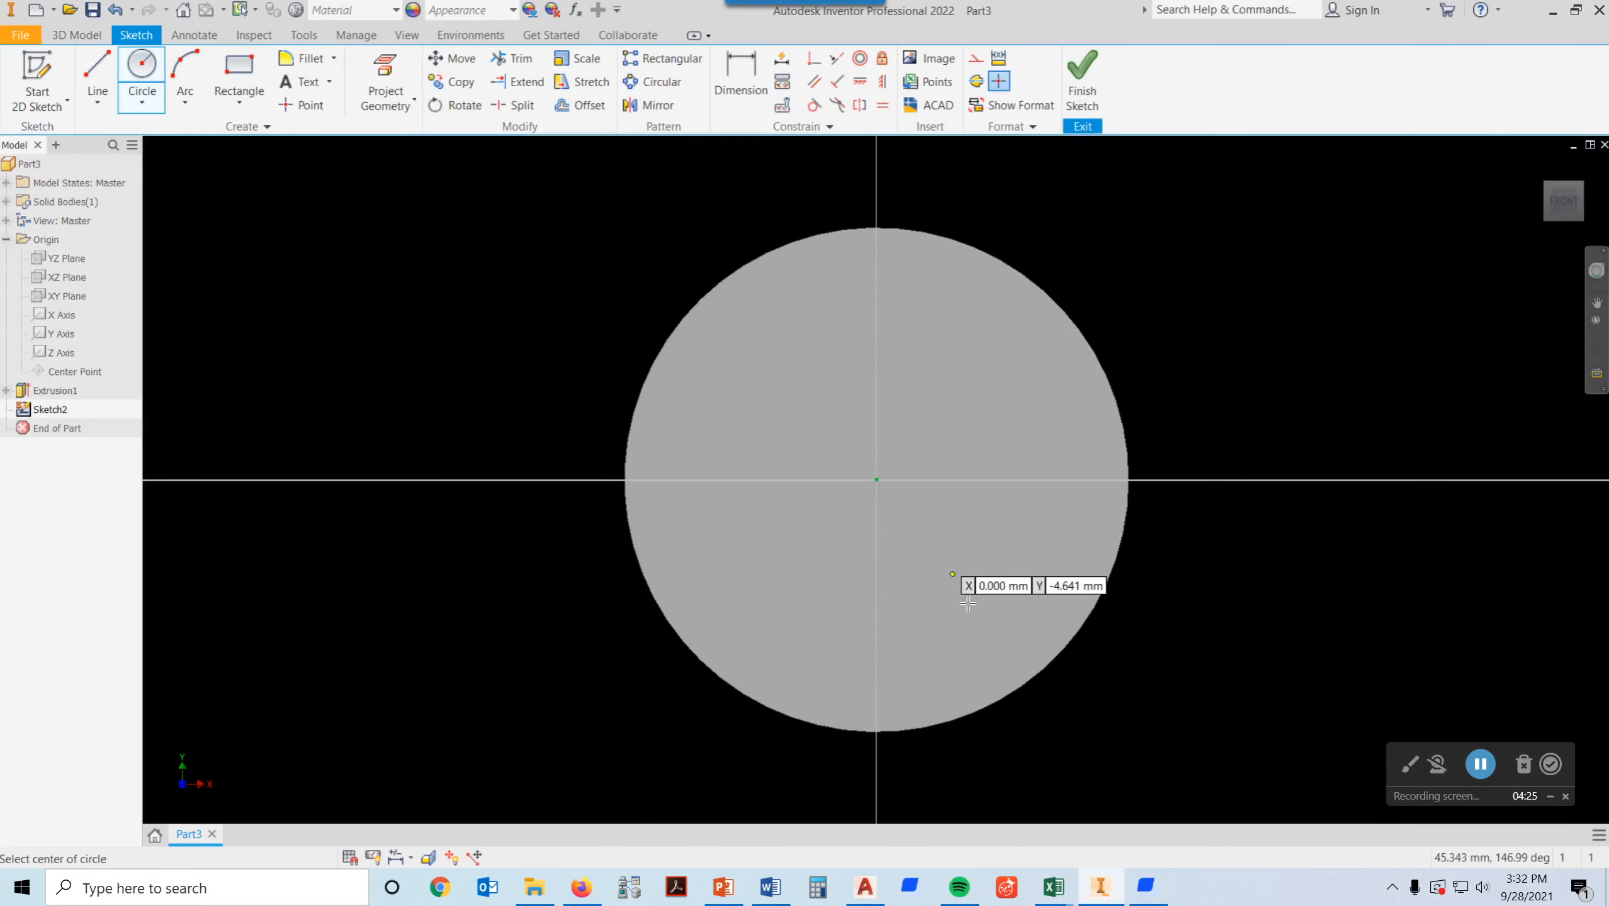
click(876, 608)
text(100)
key(Return)
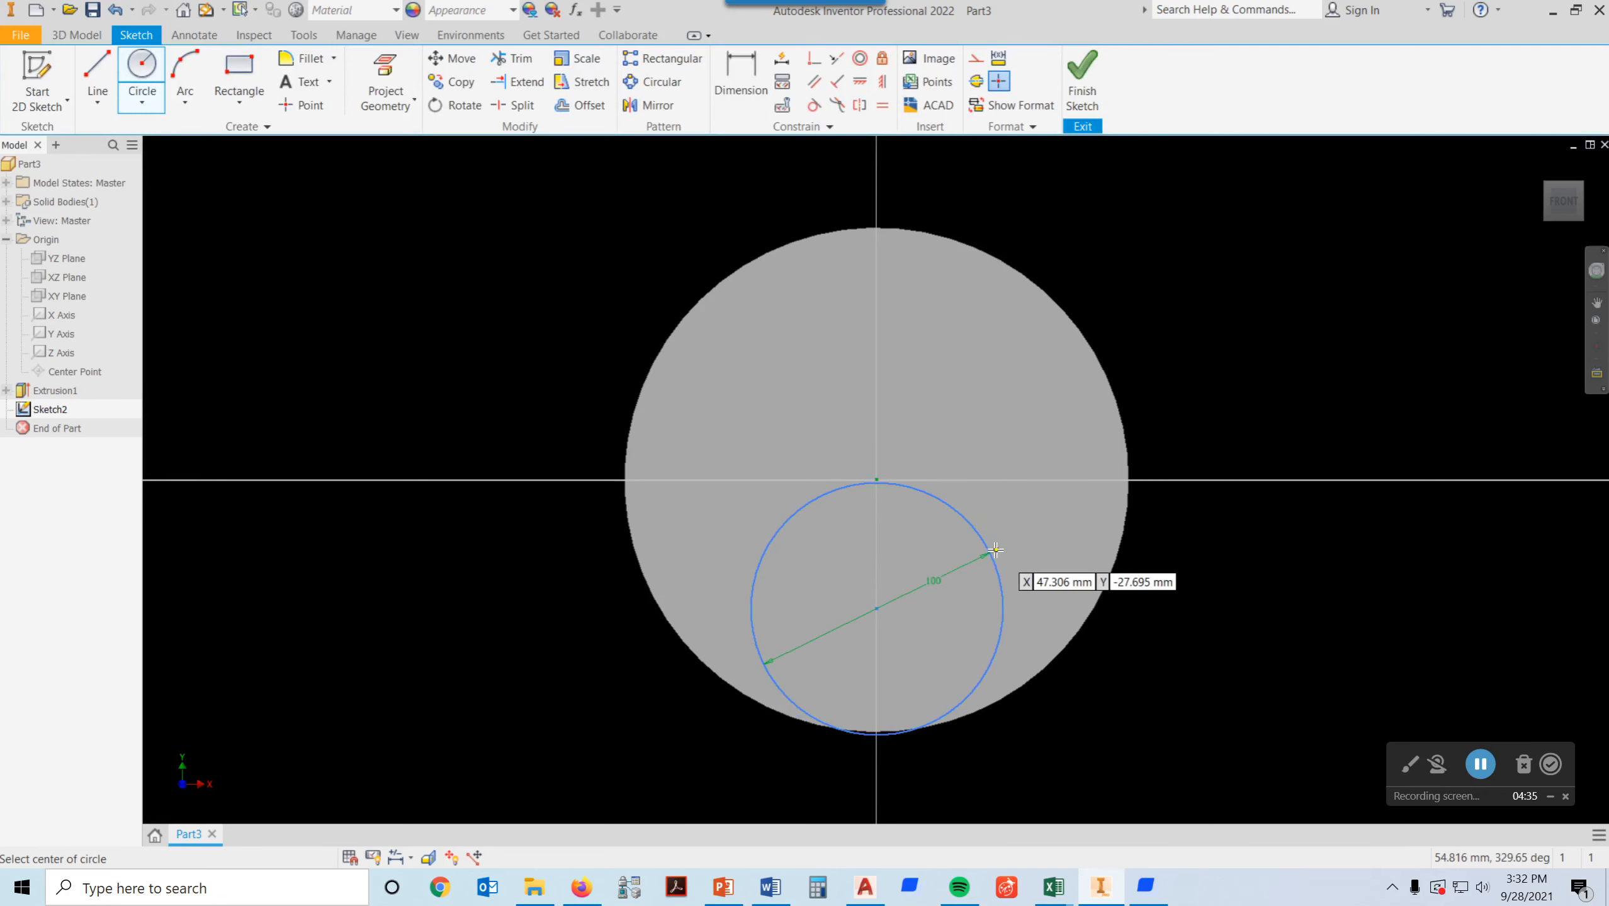
Step: Dimension the vertical offset between the disc's centre and the small circle's centre to 50 mm, and finish the sketch
click(742, 70)
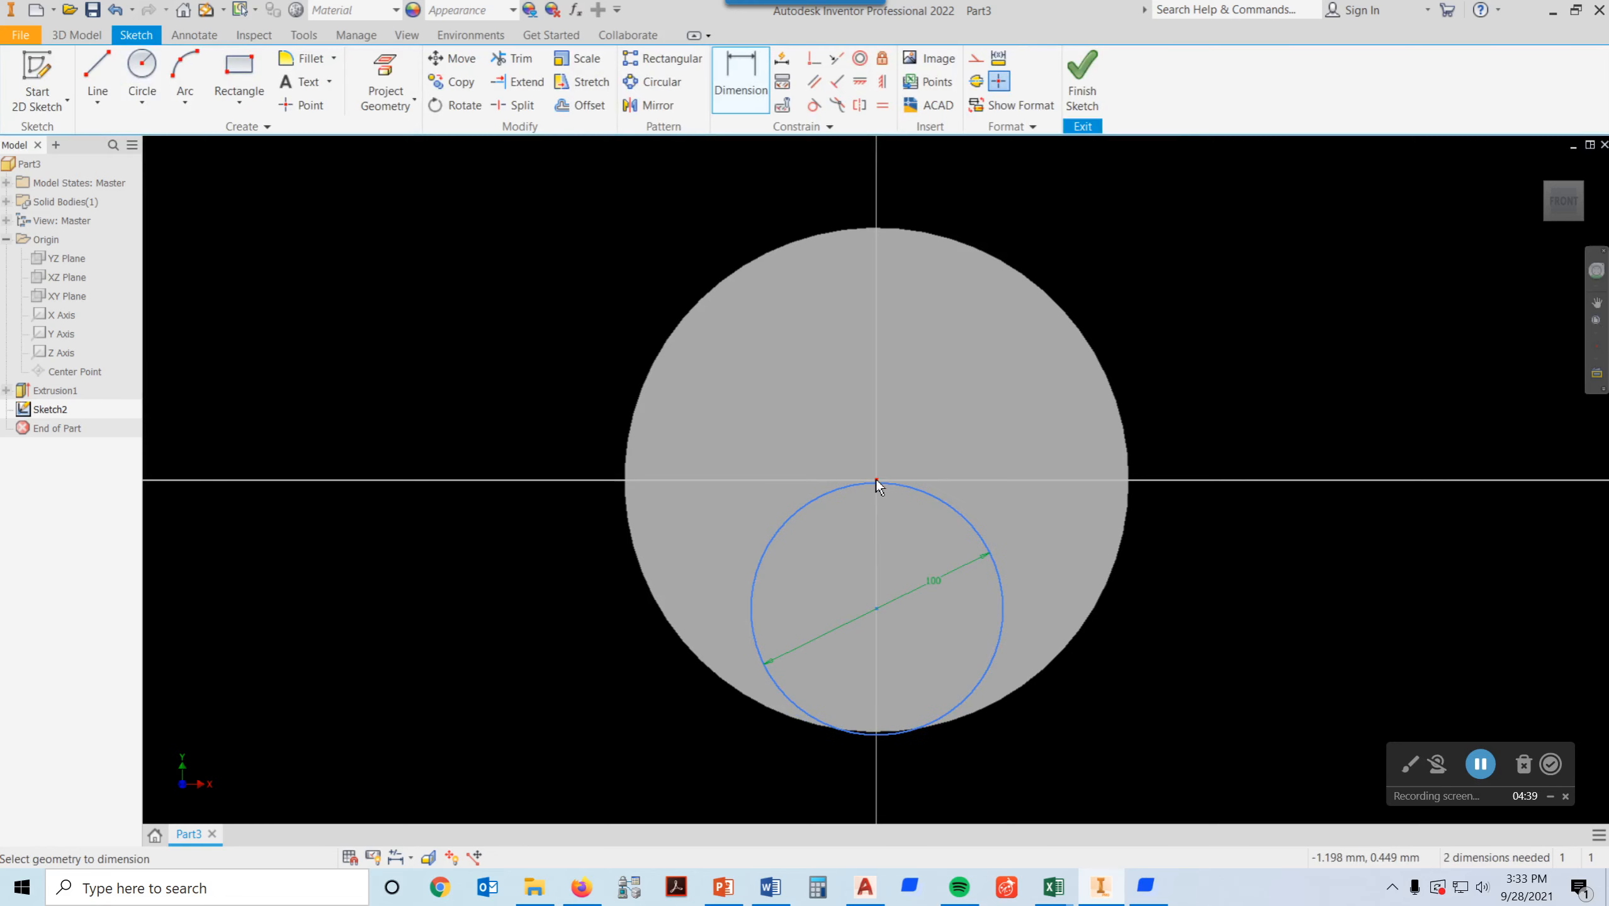
click(876, 610)
click(1186, 545)
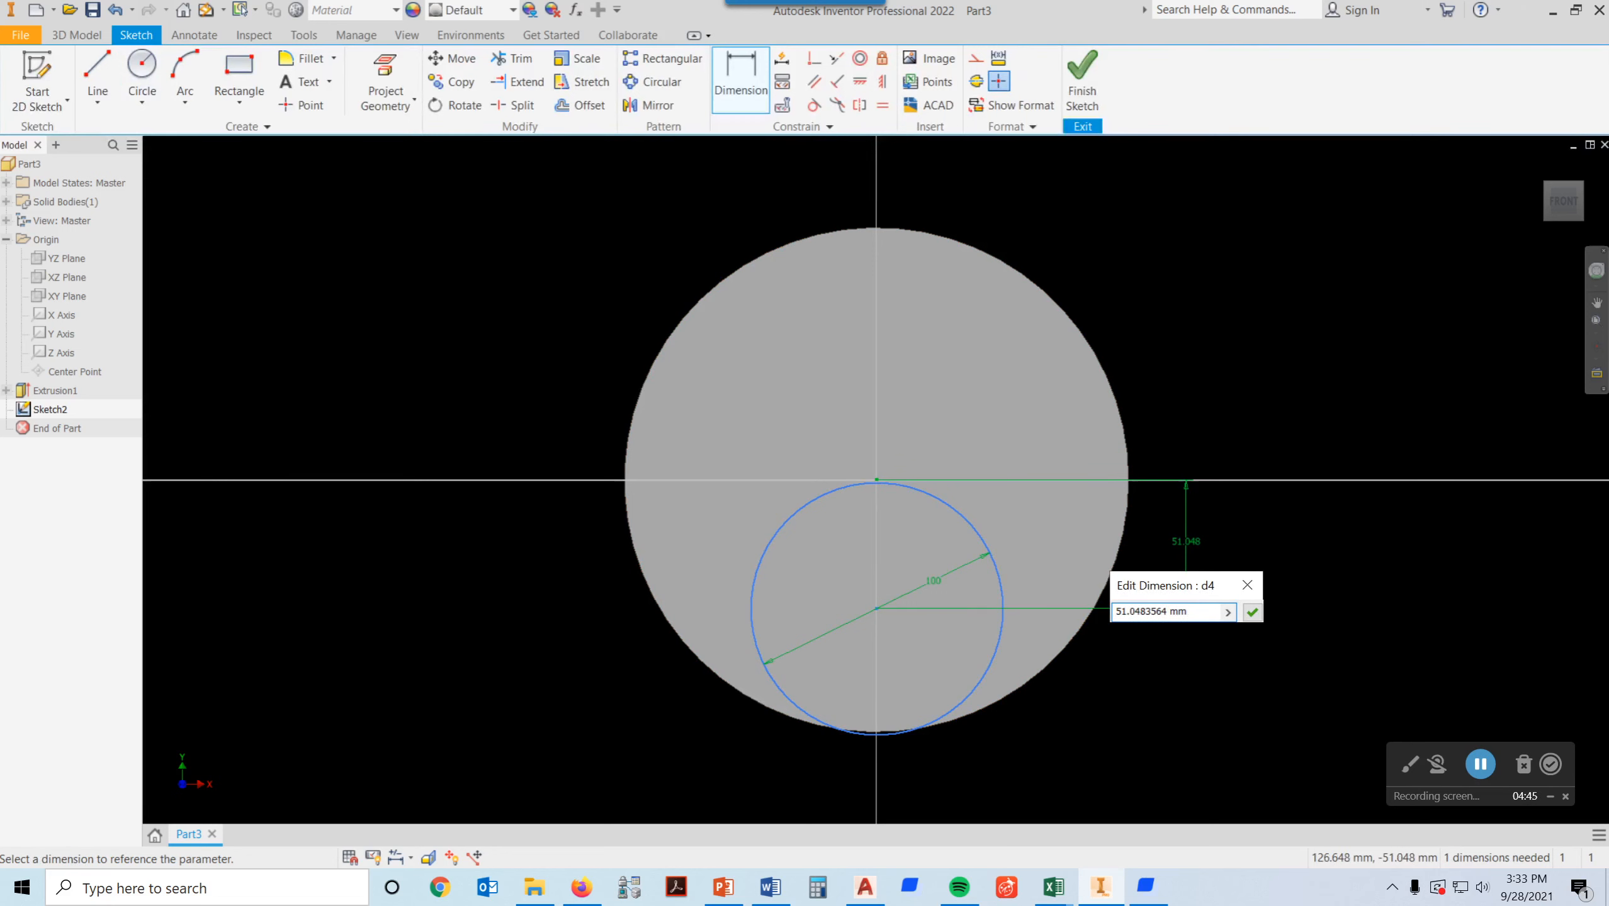
text(50)
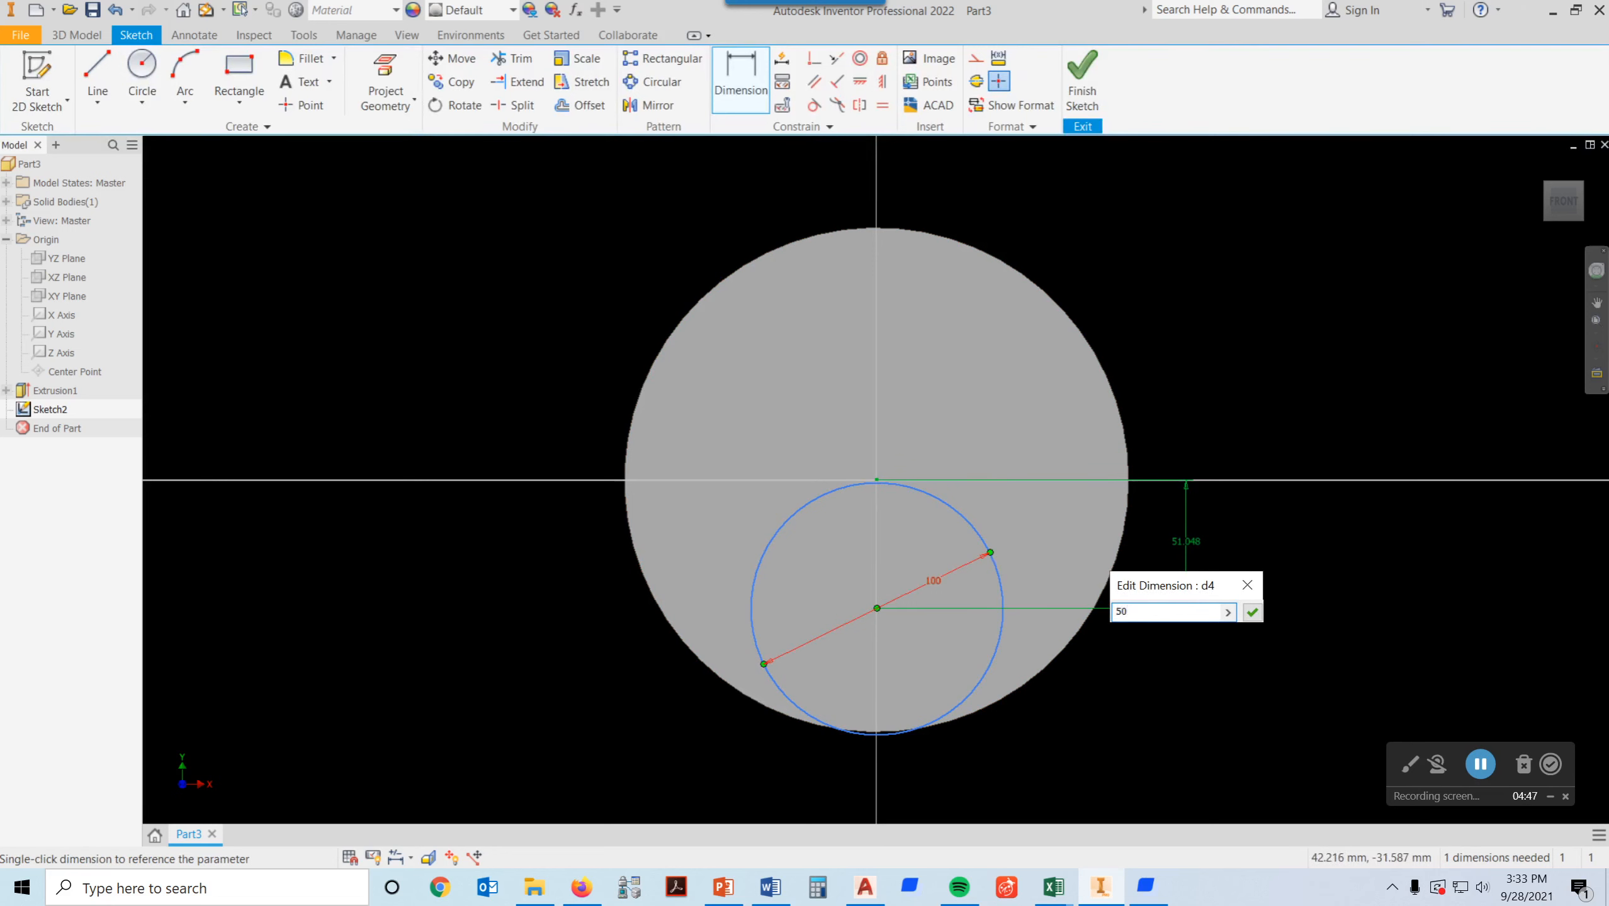
key(Return)
scroll(921, 694, down, 4)
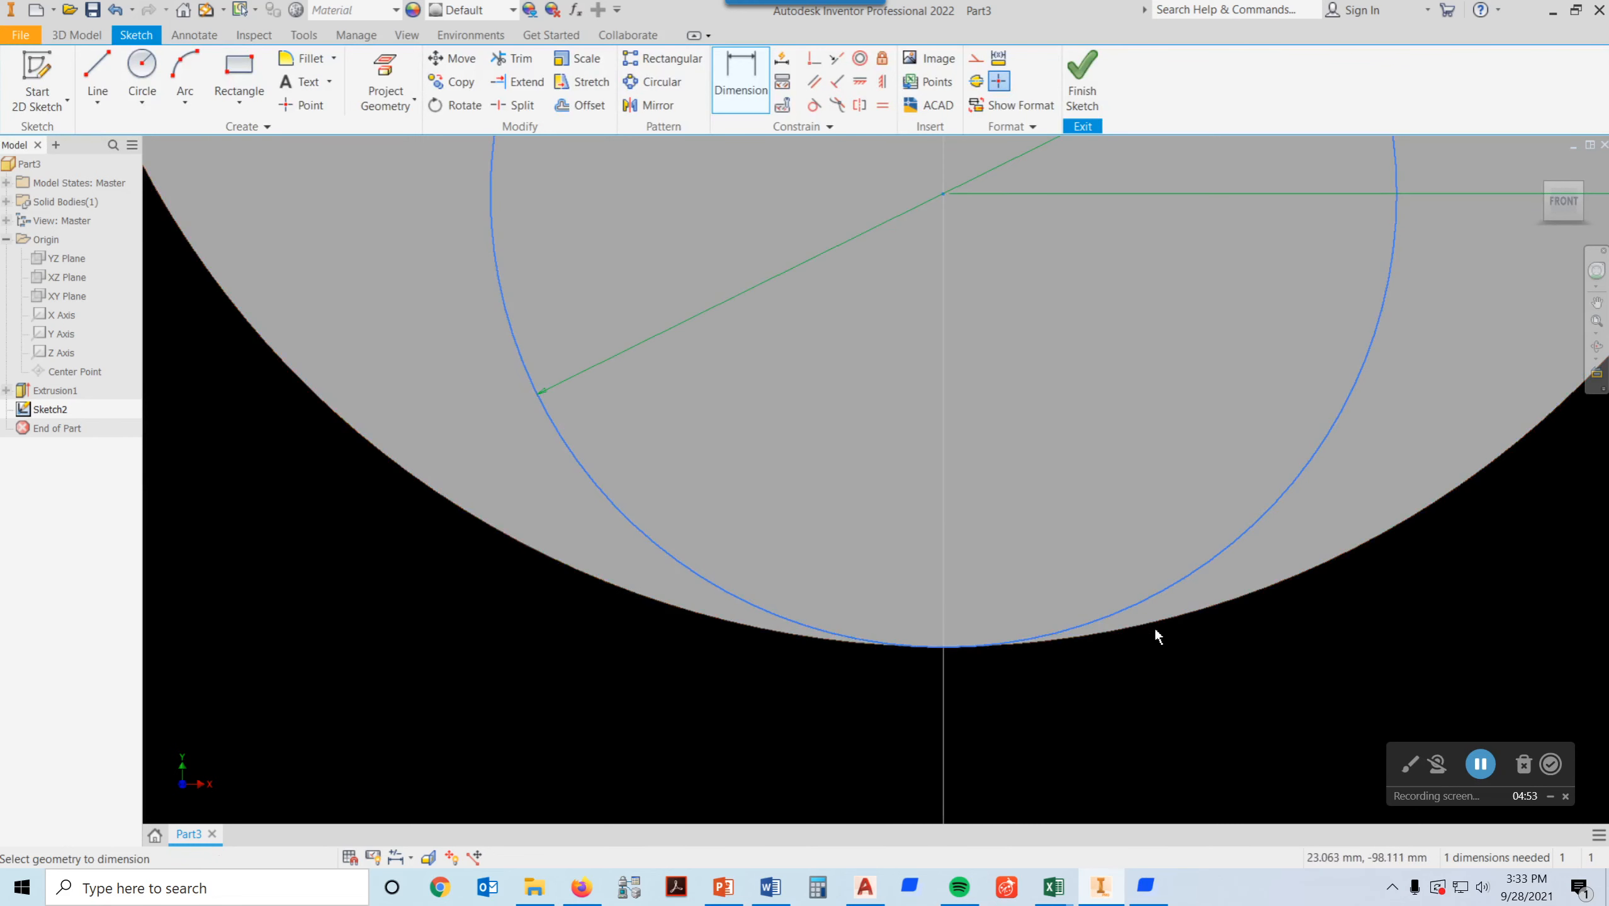
scroll(1155, 621, up, 5)
middle_drag(1123, 486, 979, 488)
click(1086, 97)
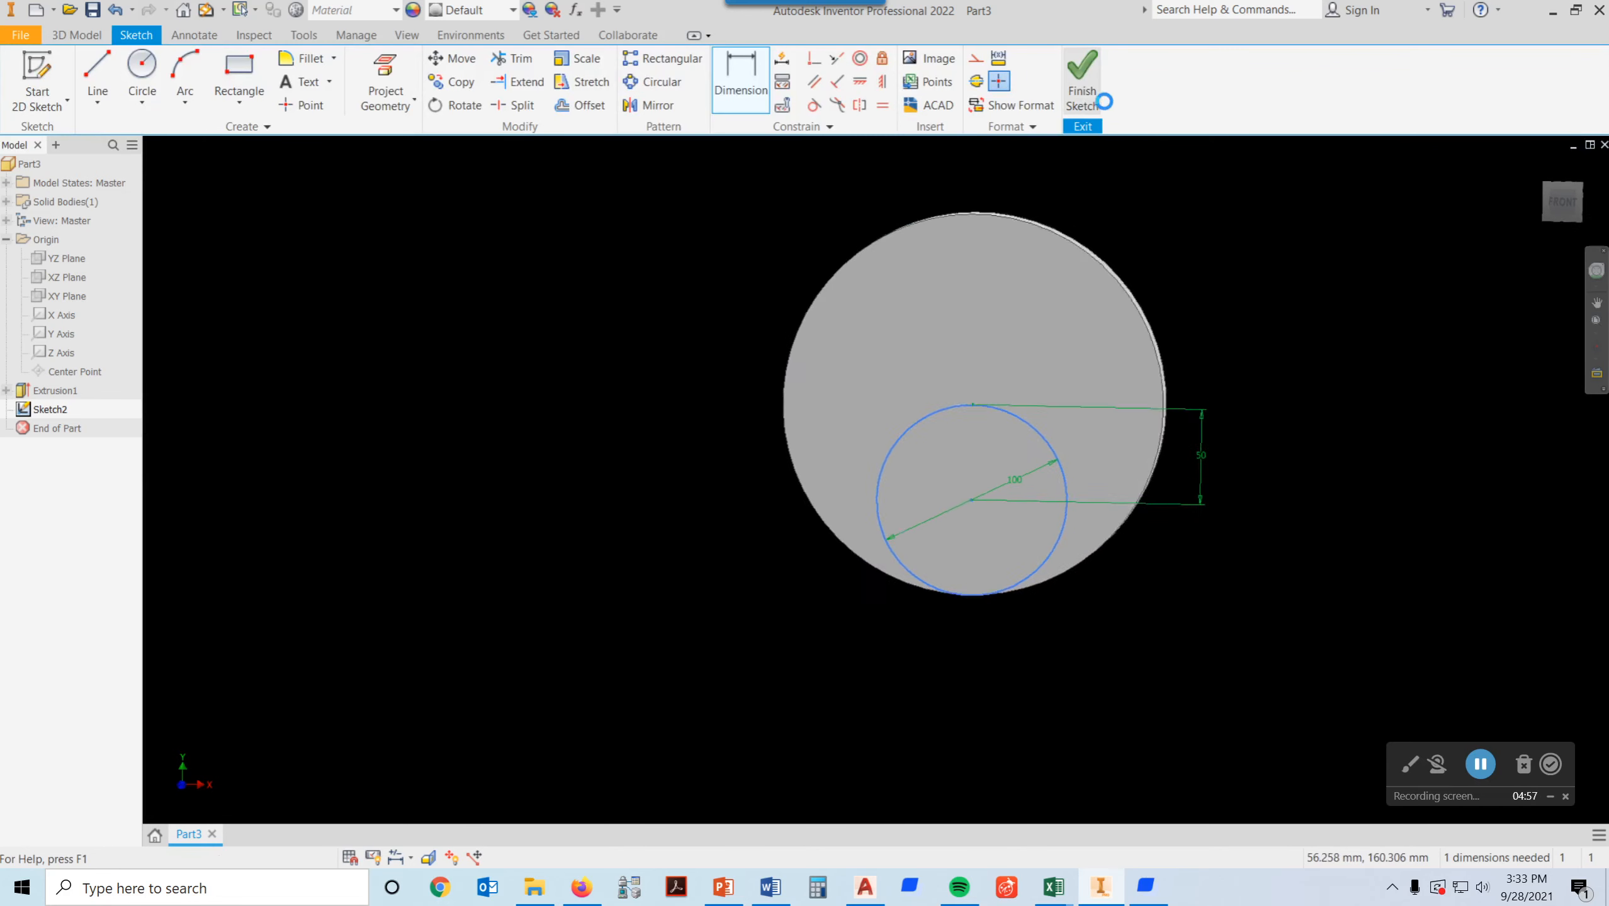
Step: Extrude the 100 mm circle from the disc's front face by 100-(25.4+25.4) mm to form the offset hub
click(102, 75)
middle_drag(1091, 394, 1073, 313)
click(1240, 415)
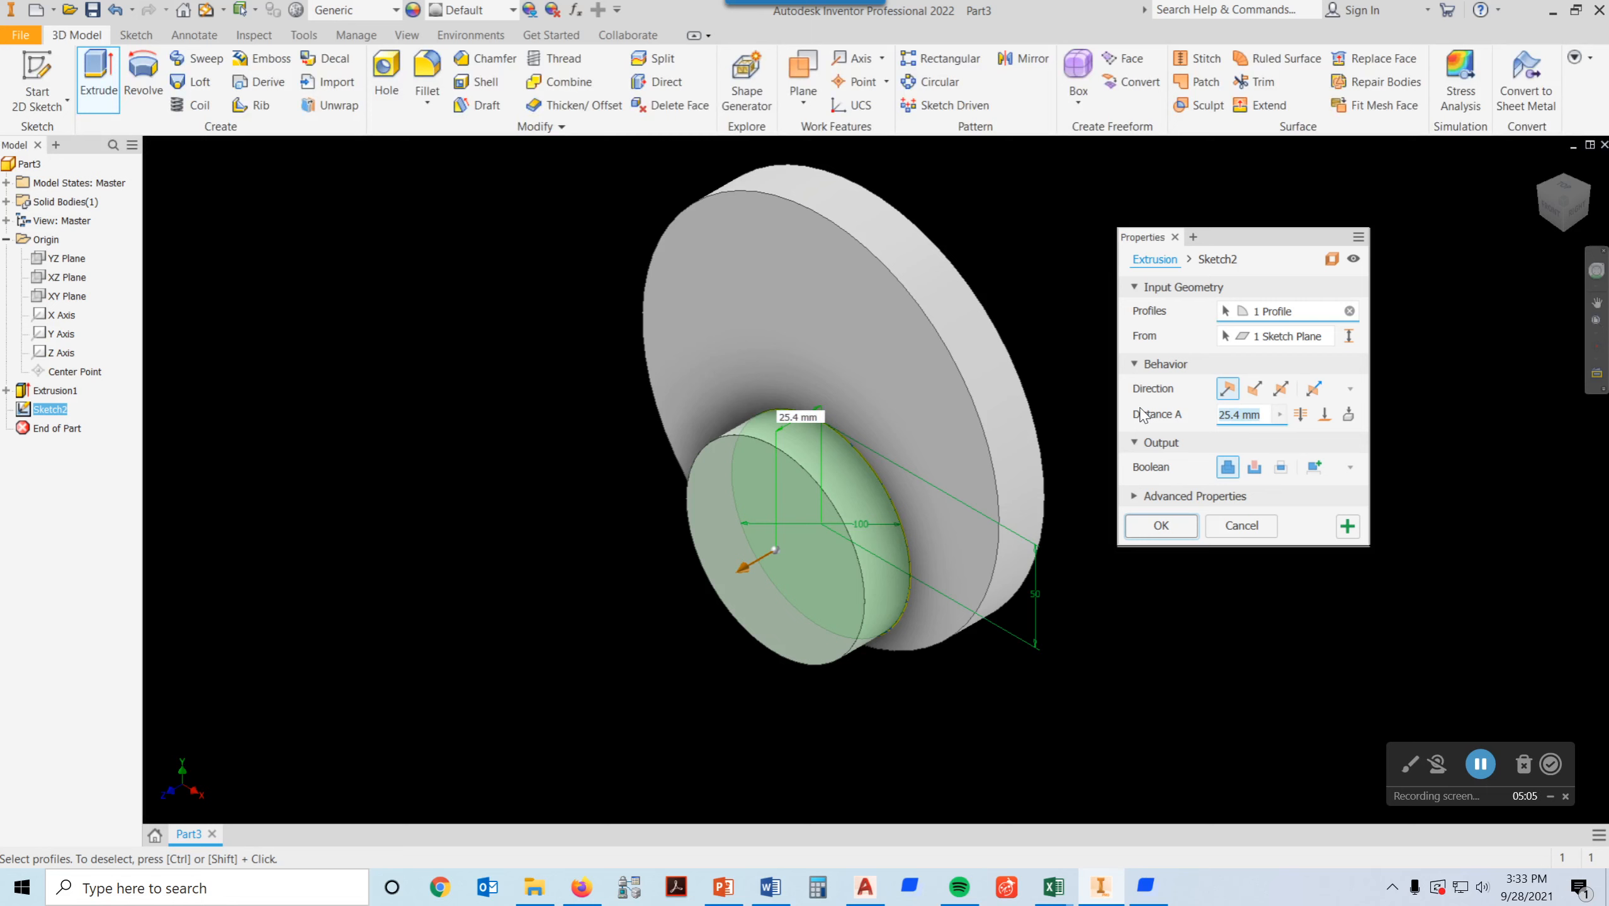
text(1--)
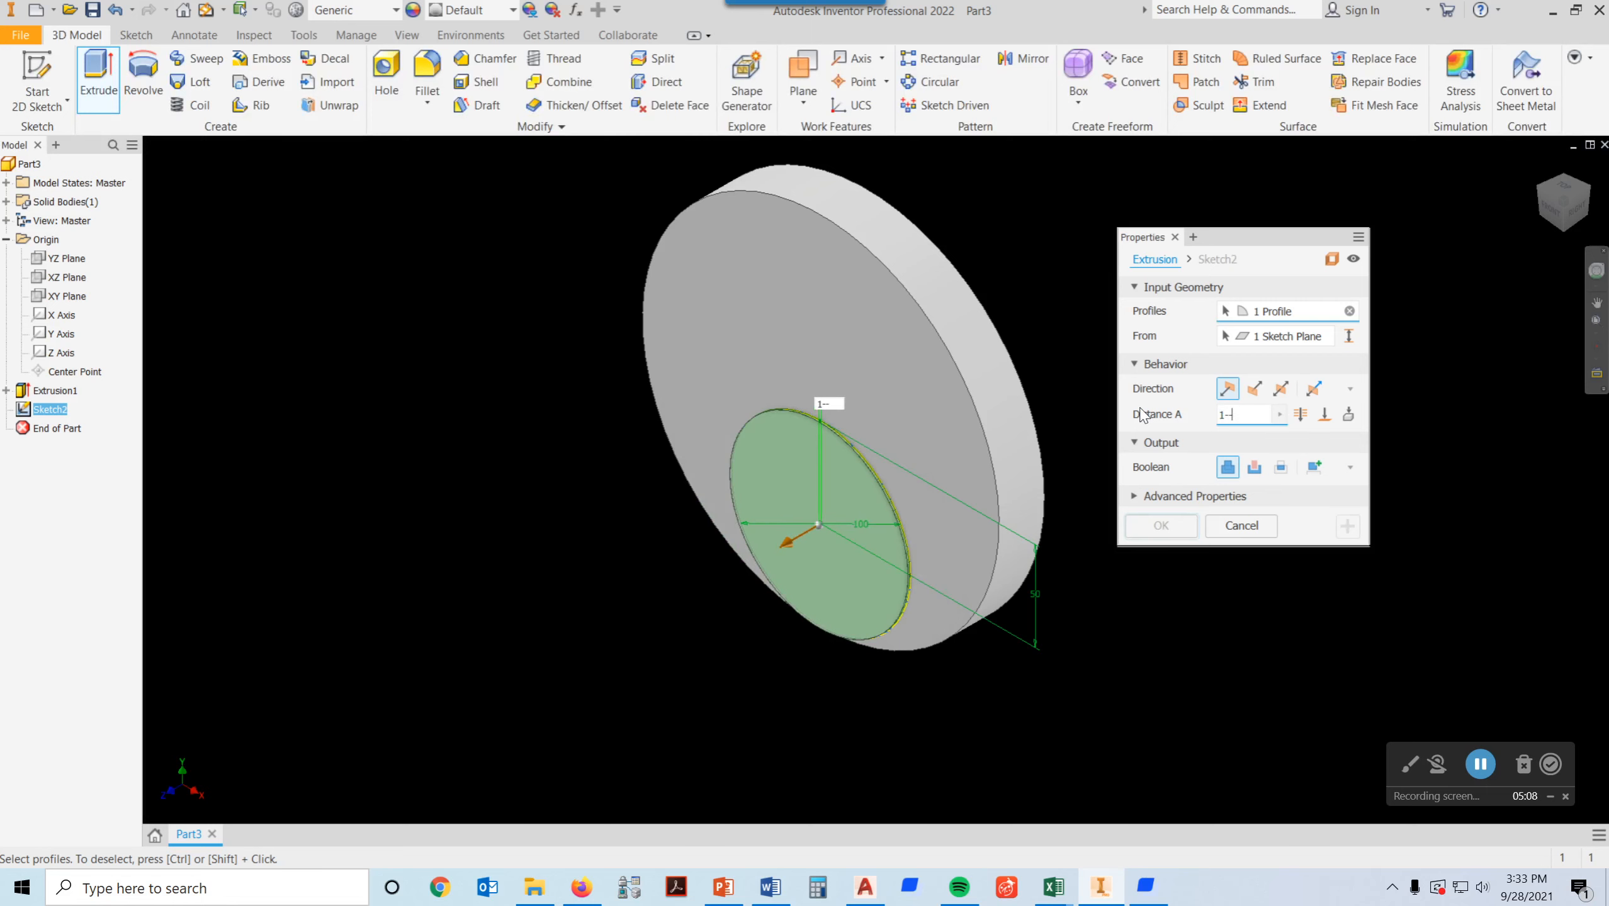
key(BackSpace)
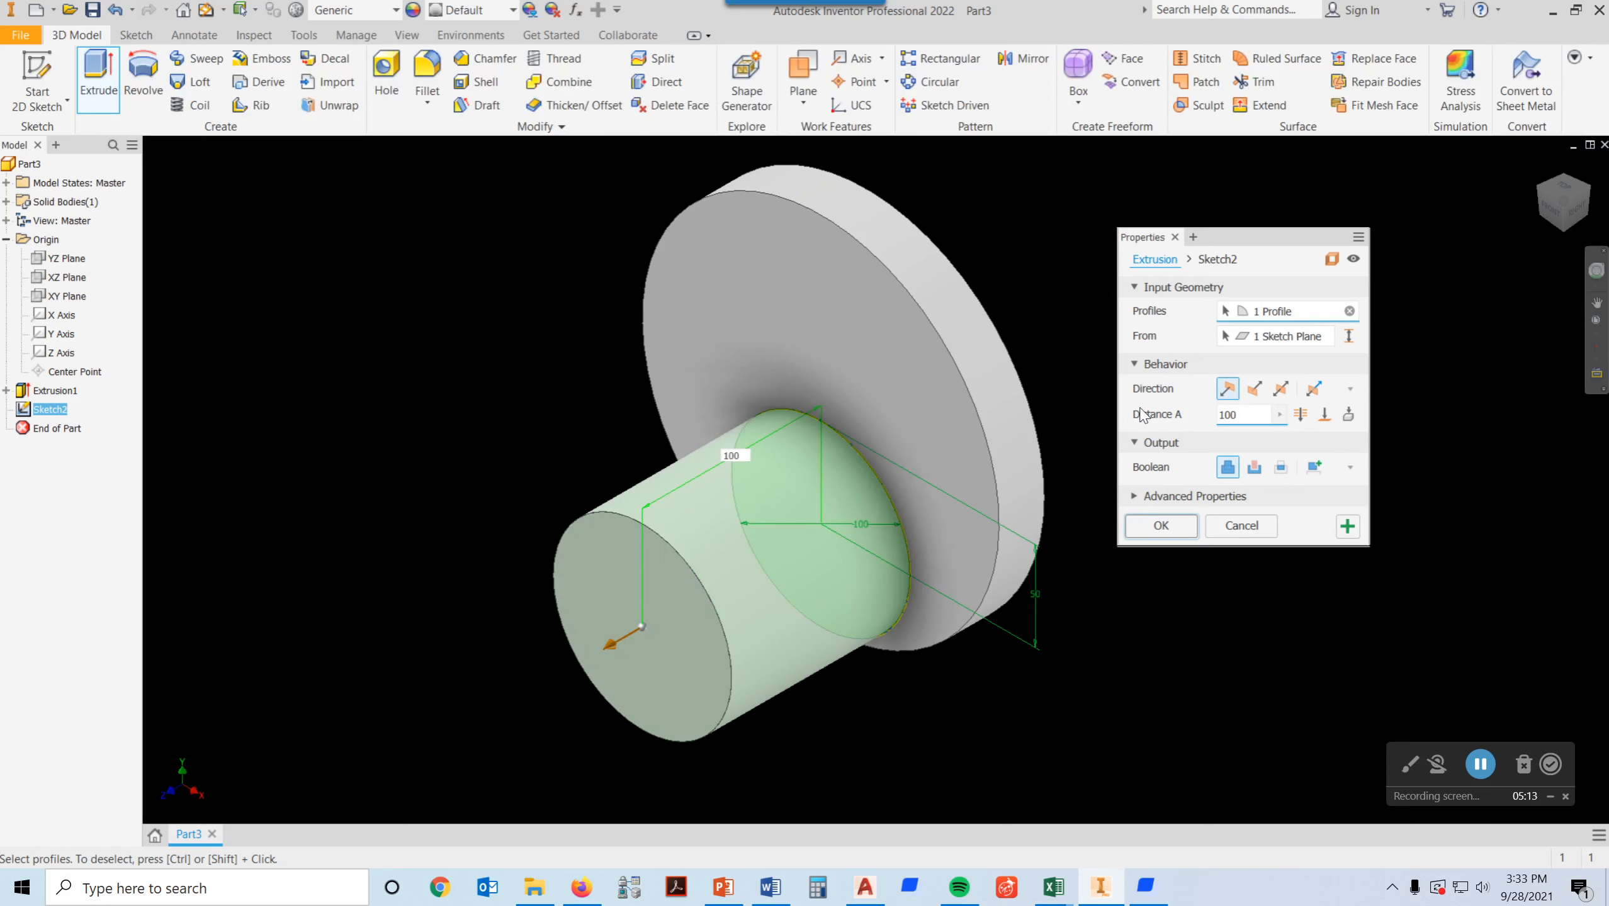
text(00-)
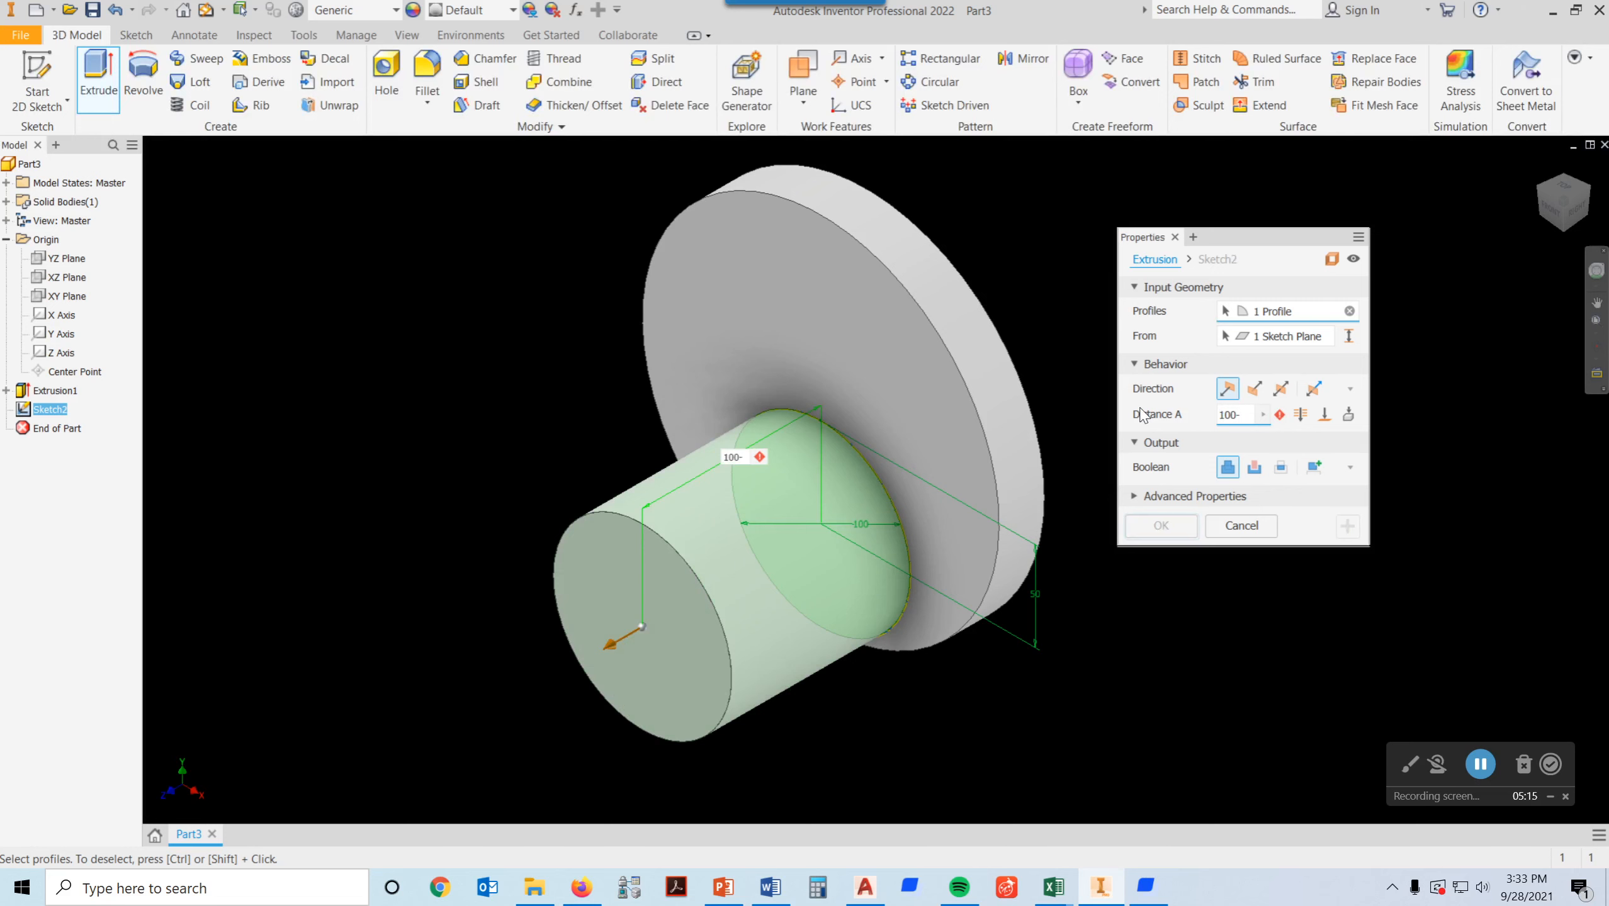
text((25.4)
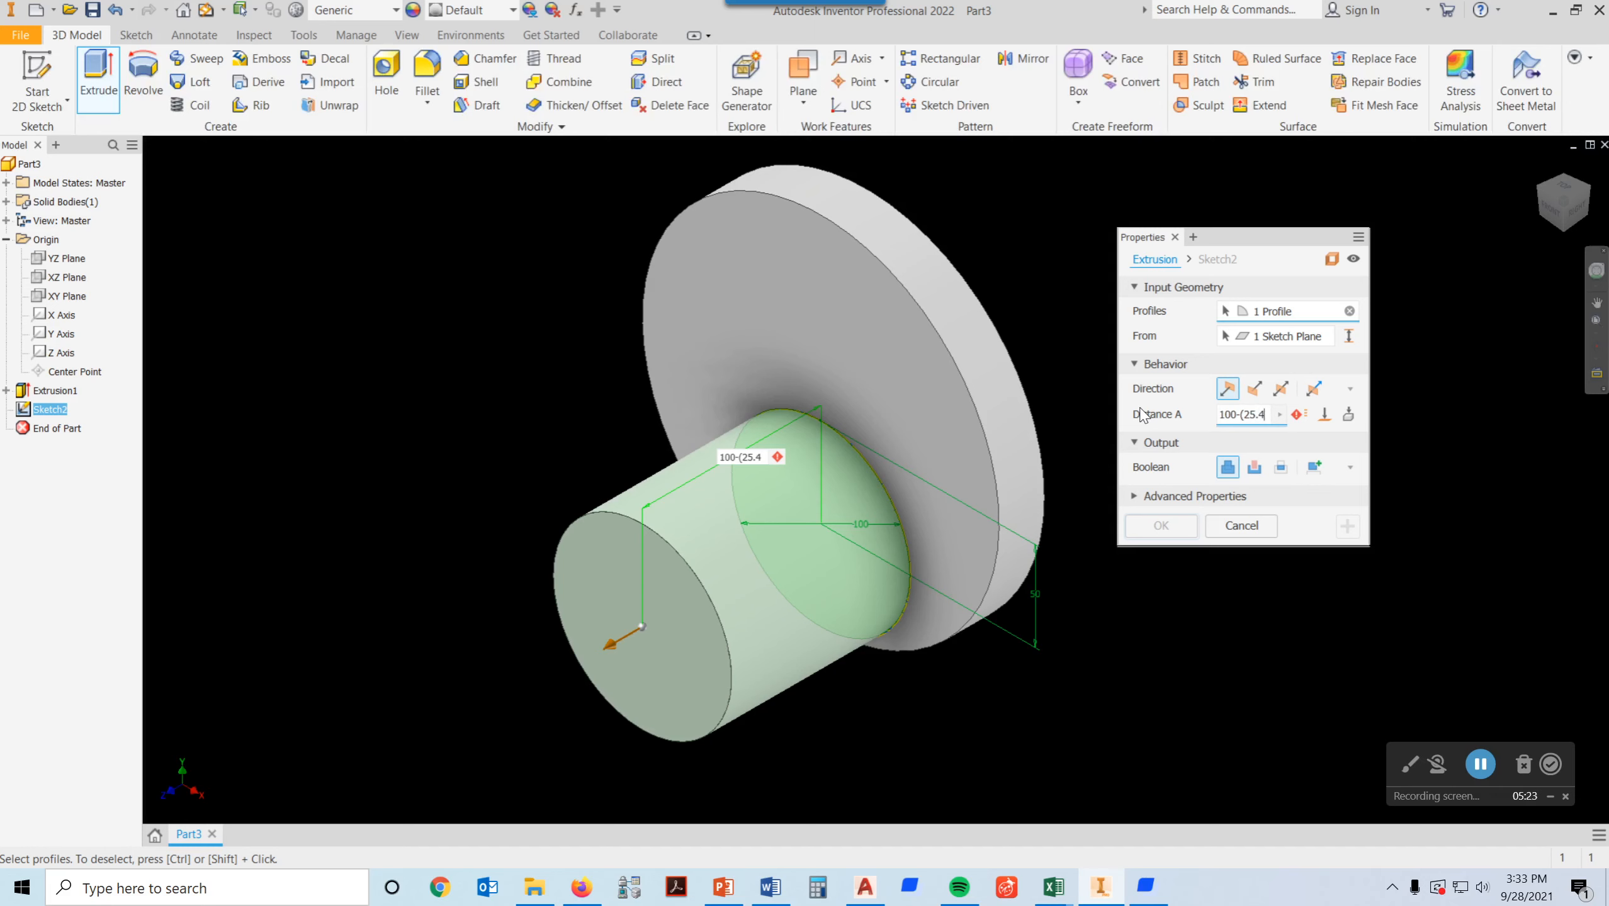
text(+25.4))
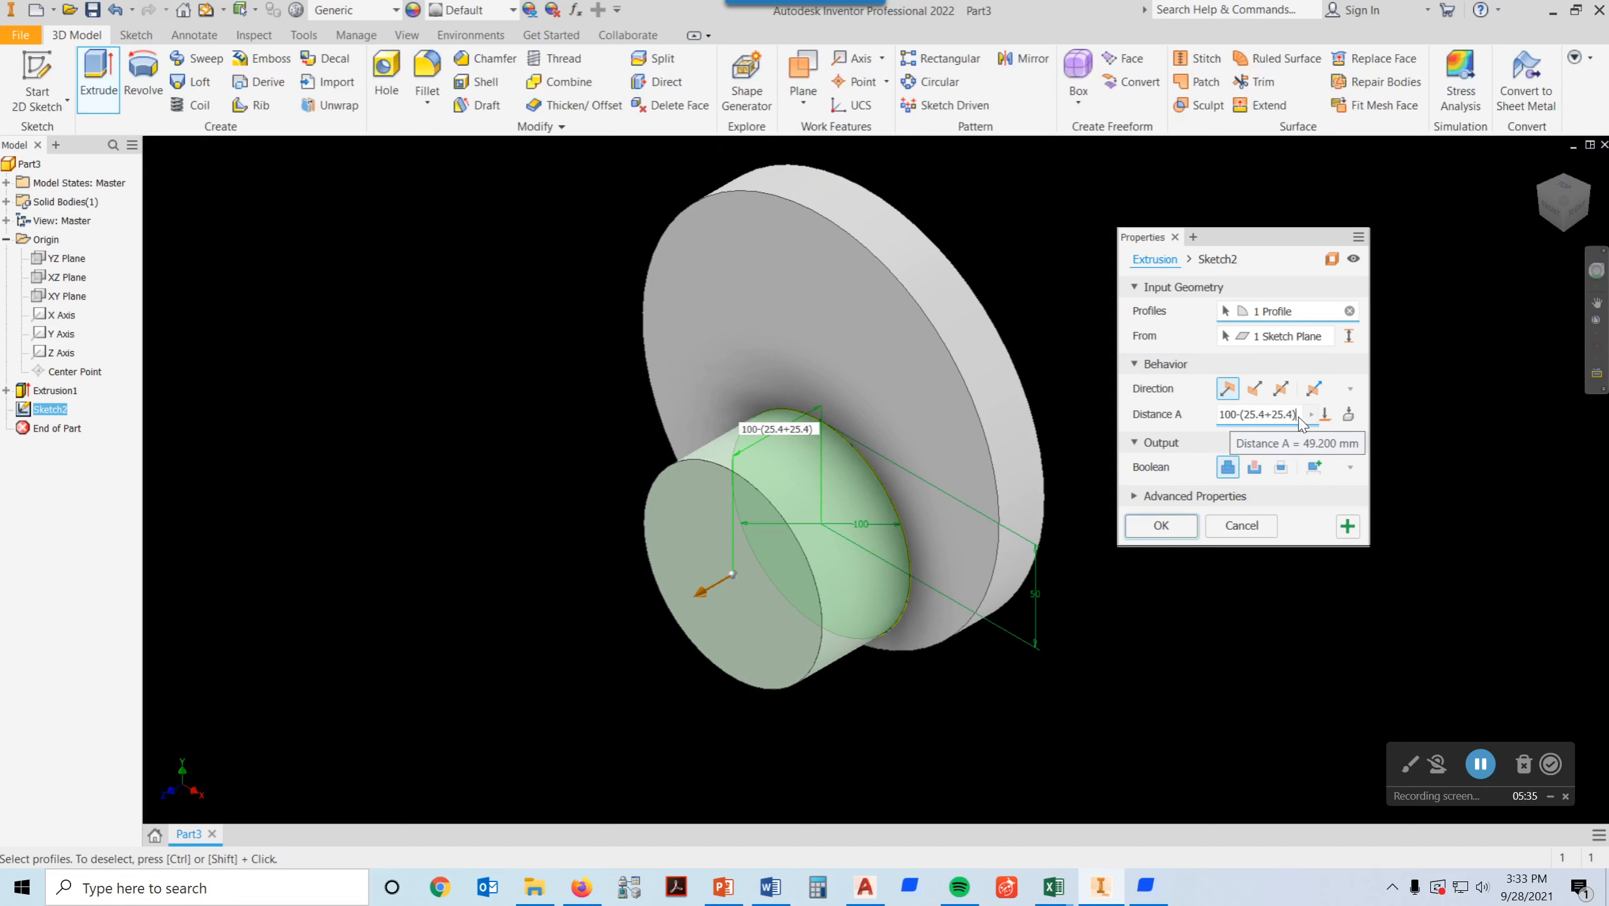
key(Return)
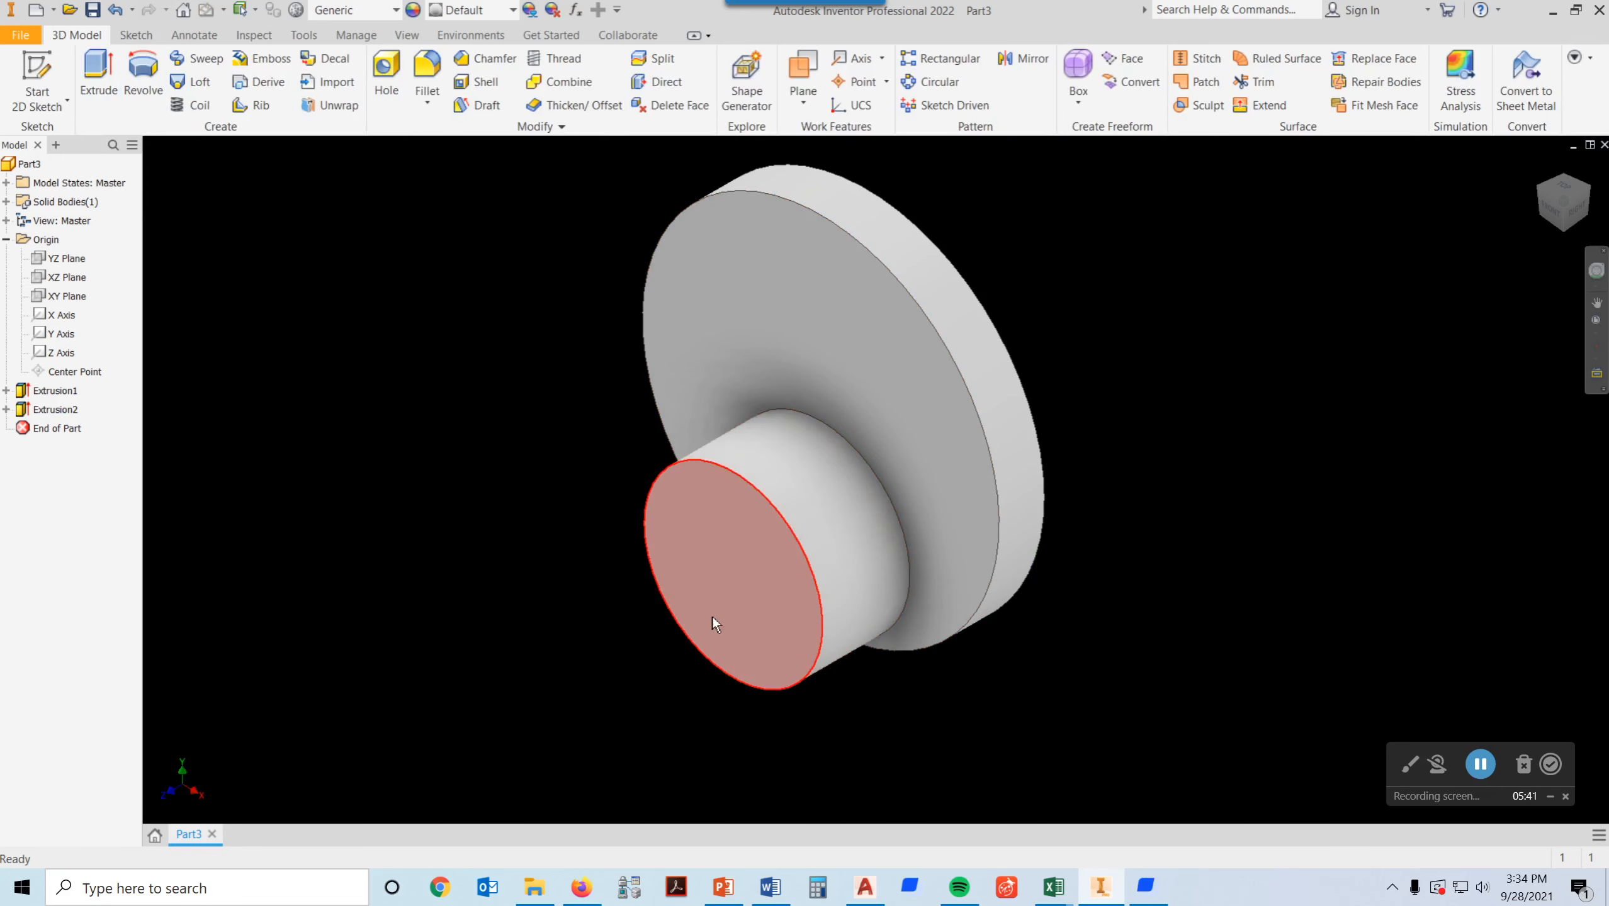
Step: Start a sketch on the hub's front face and draw a 150 mm diameter circle concentric with the hub
middle_drag(1121, 512, 1224, 431)
click(856, 497)
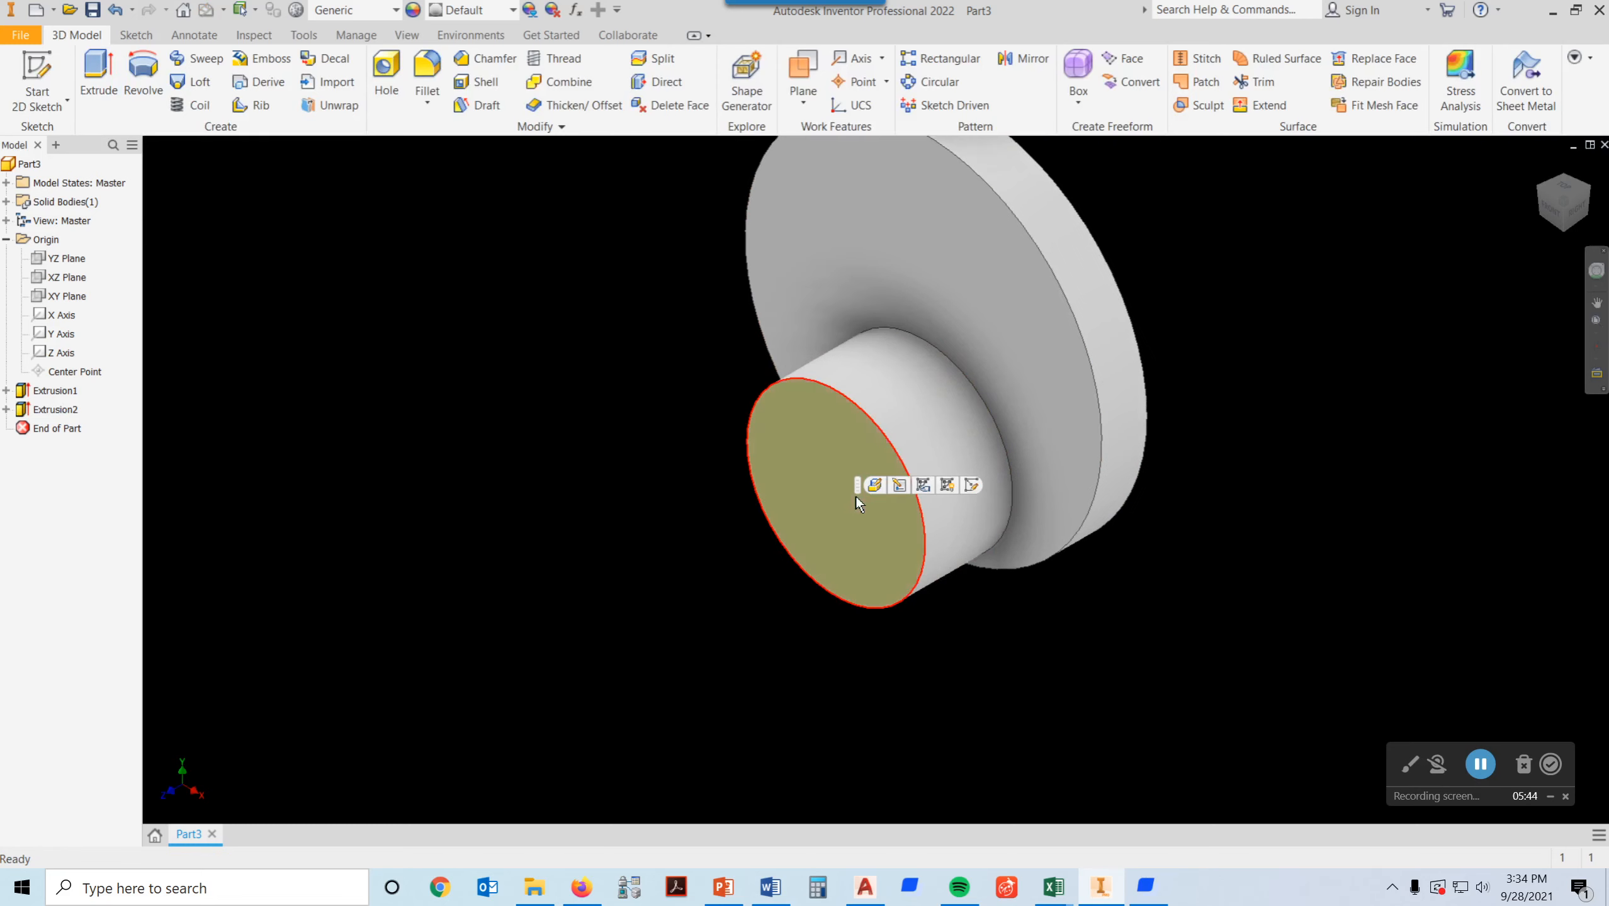
click(966, 486)
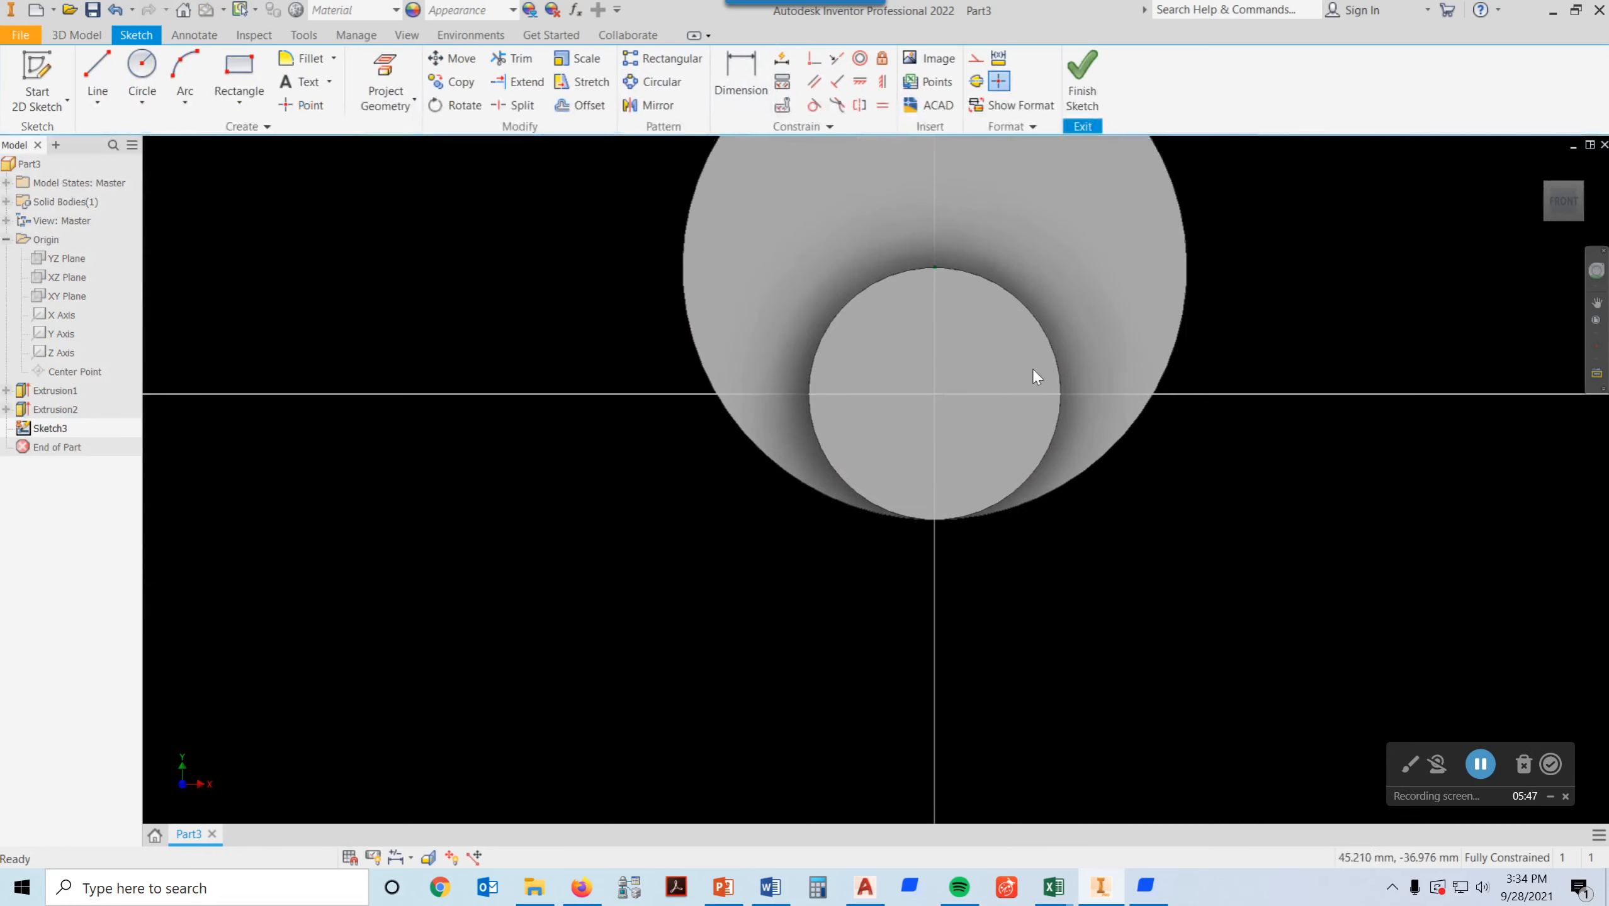
click(142, 71)
click(939, 395)
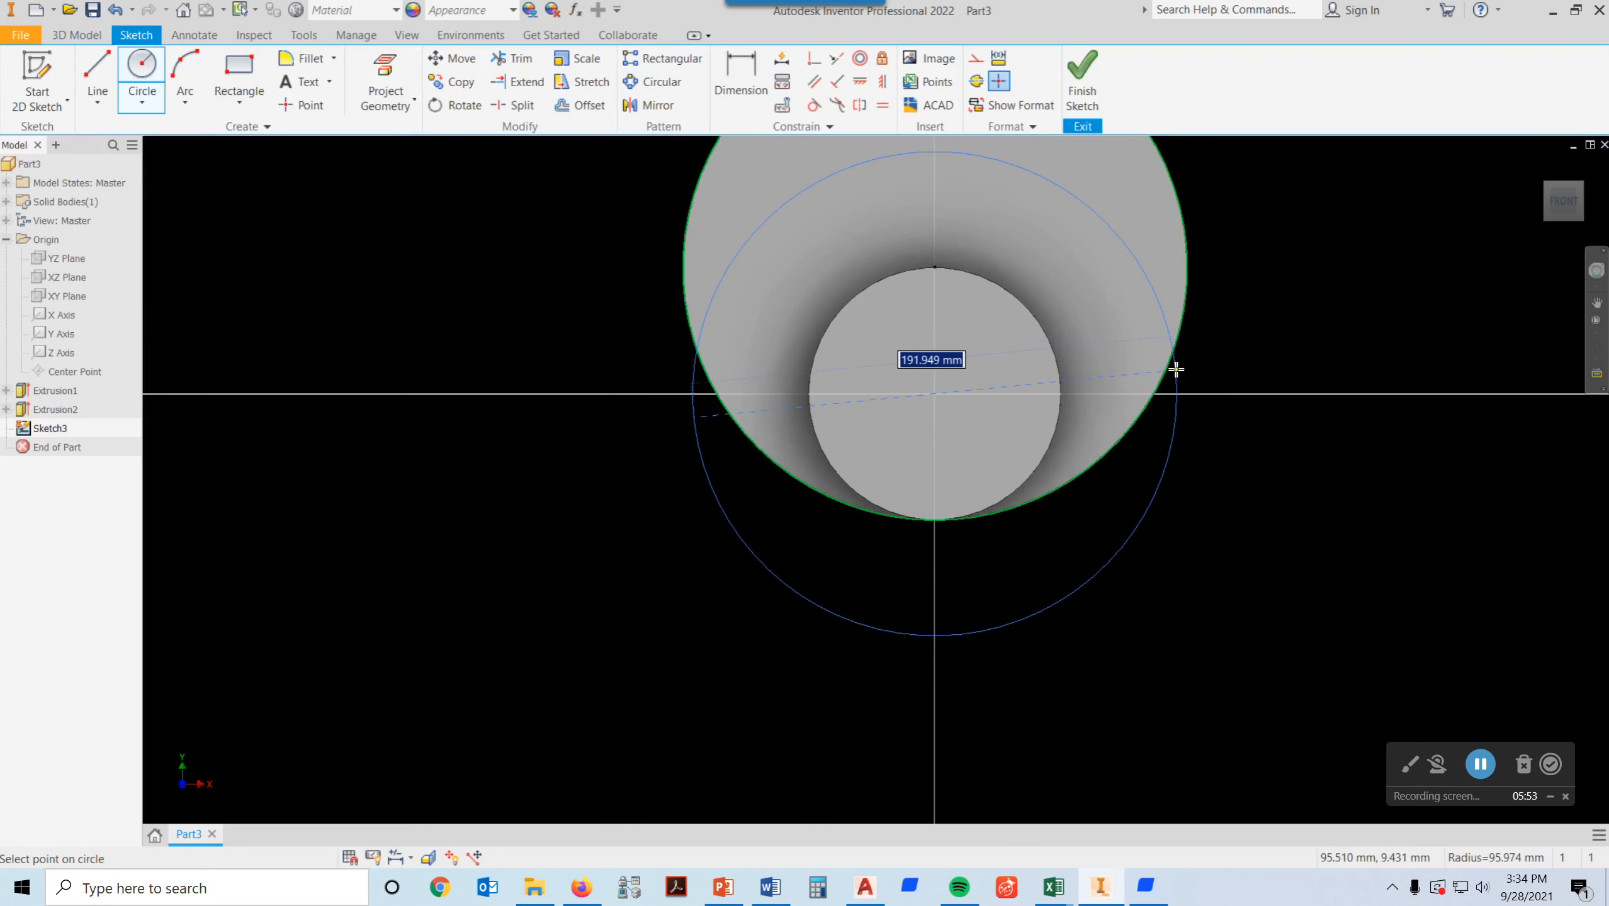
text(150)
key(Return)
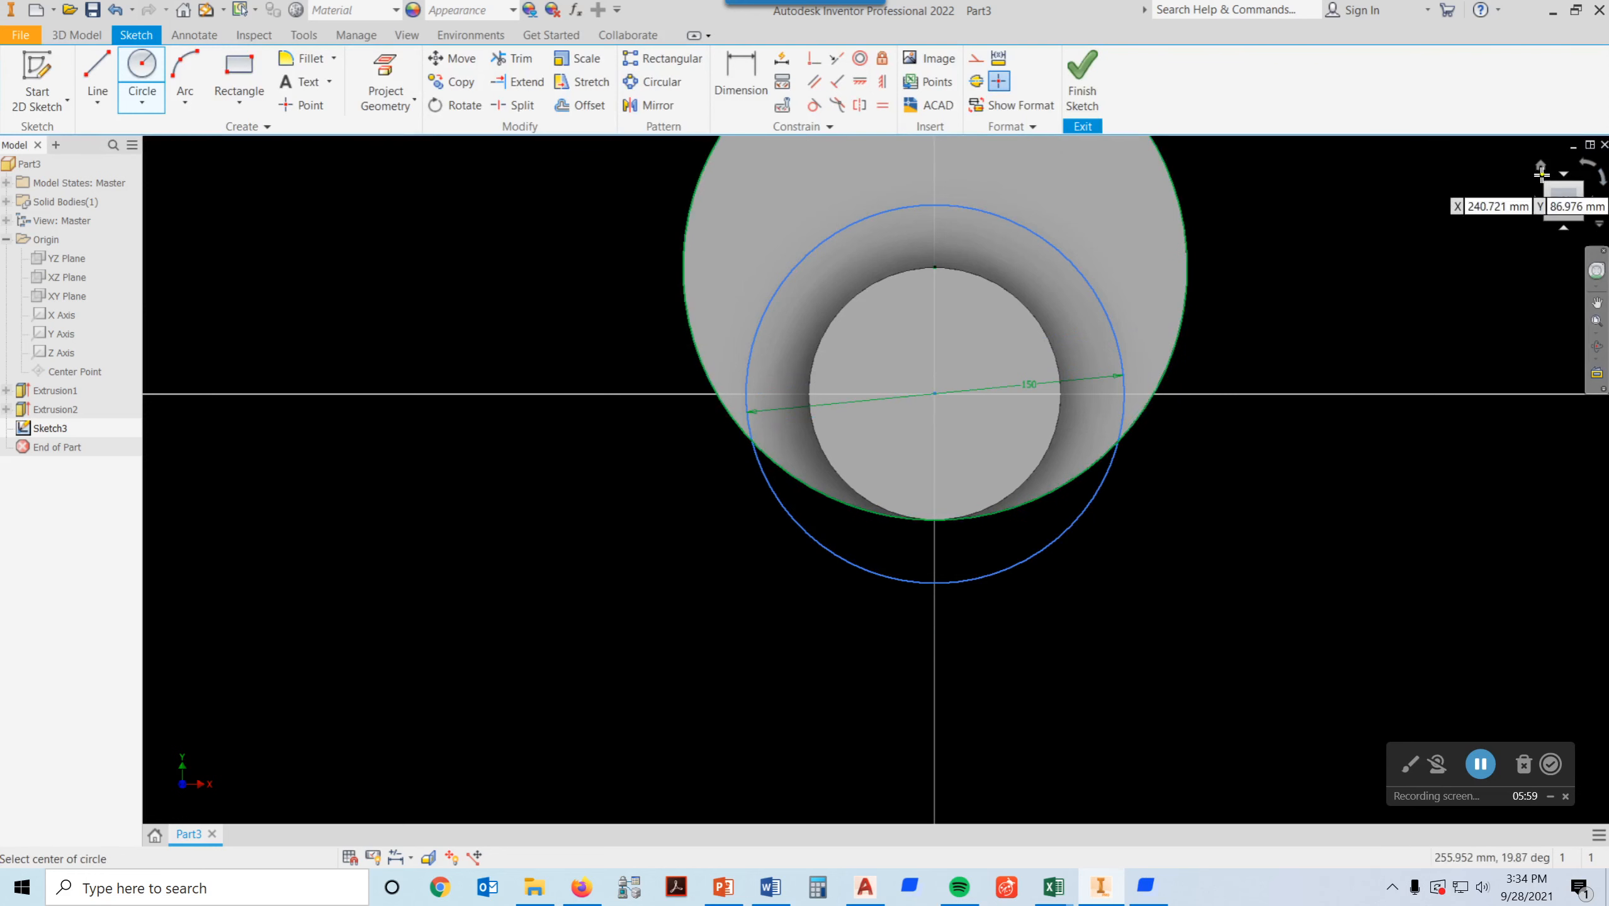
click(1540, 168)
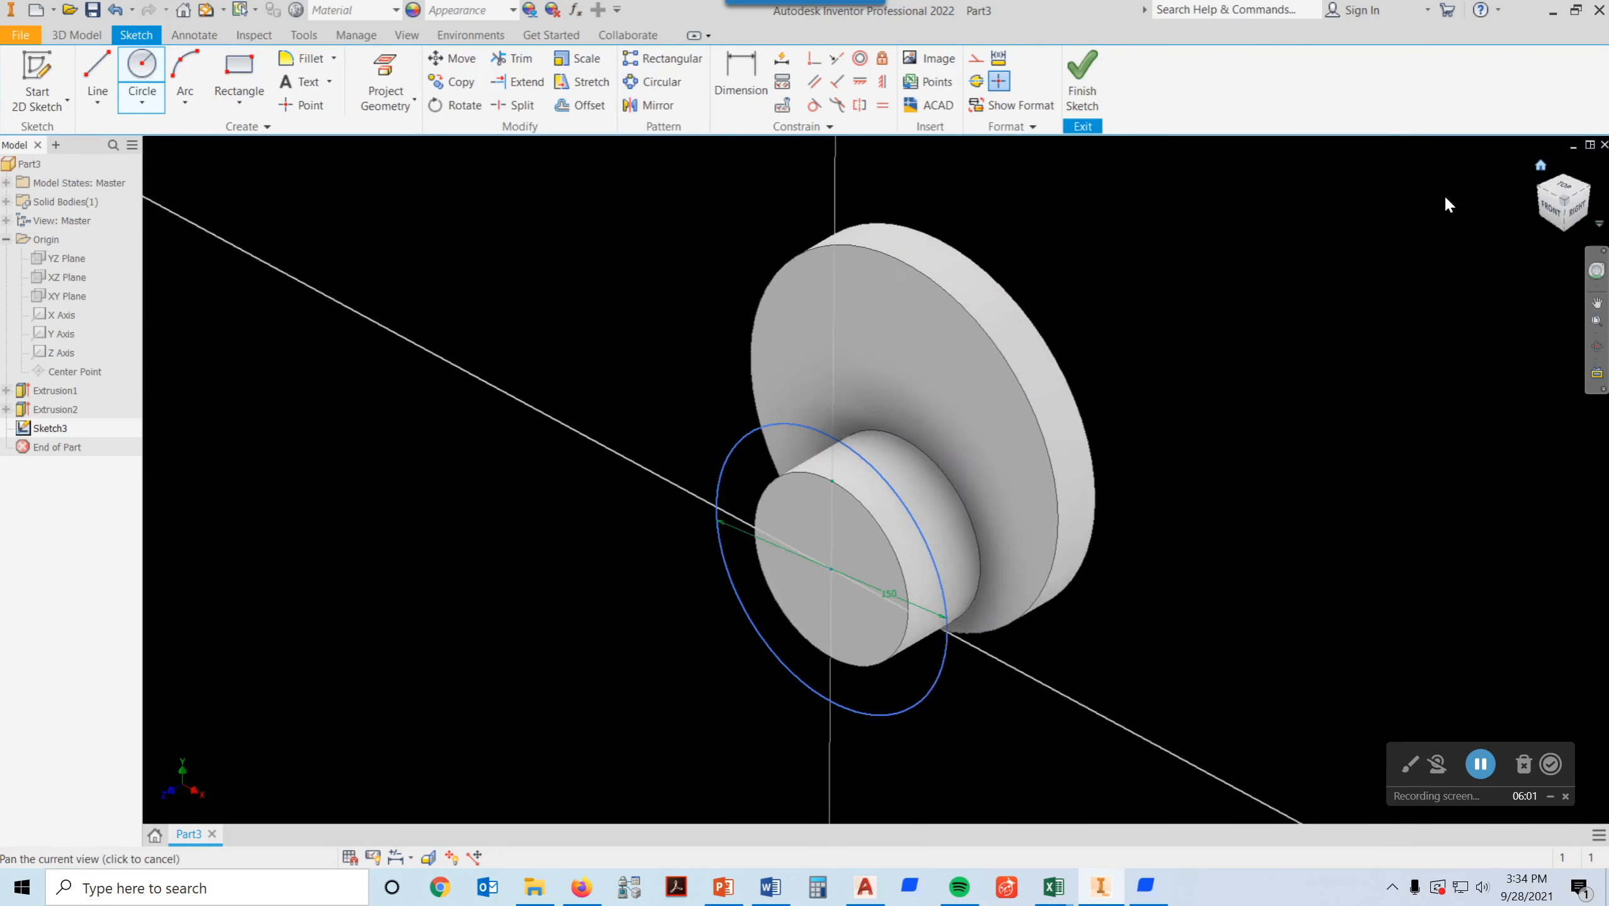
text(e)
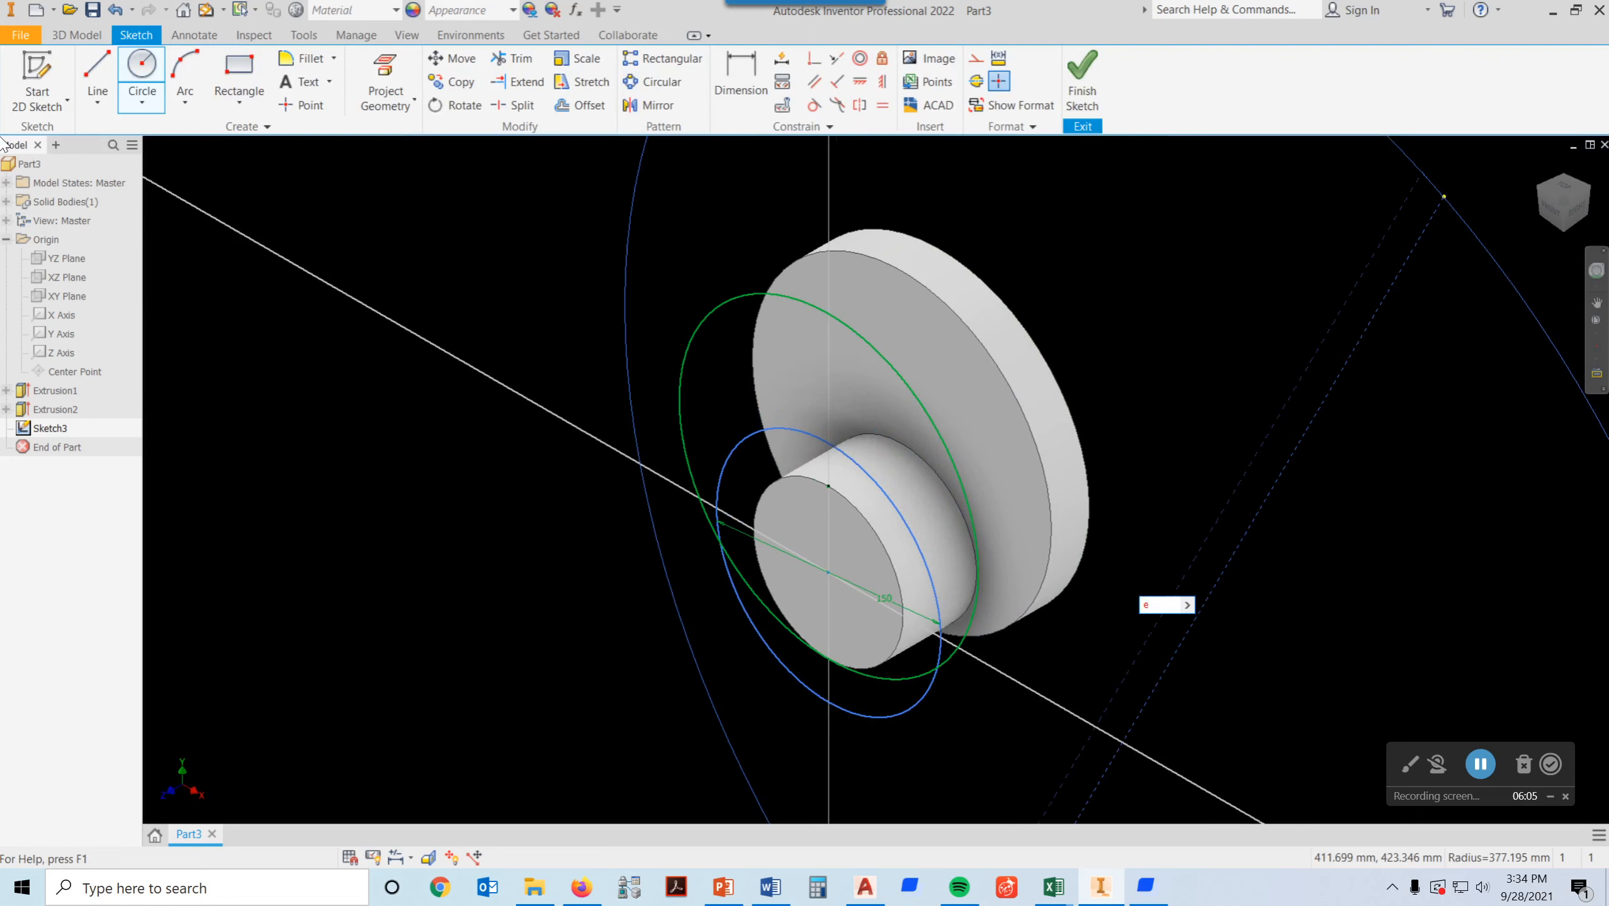
key(BackSpace)
key(Escape)
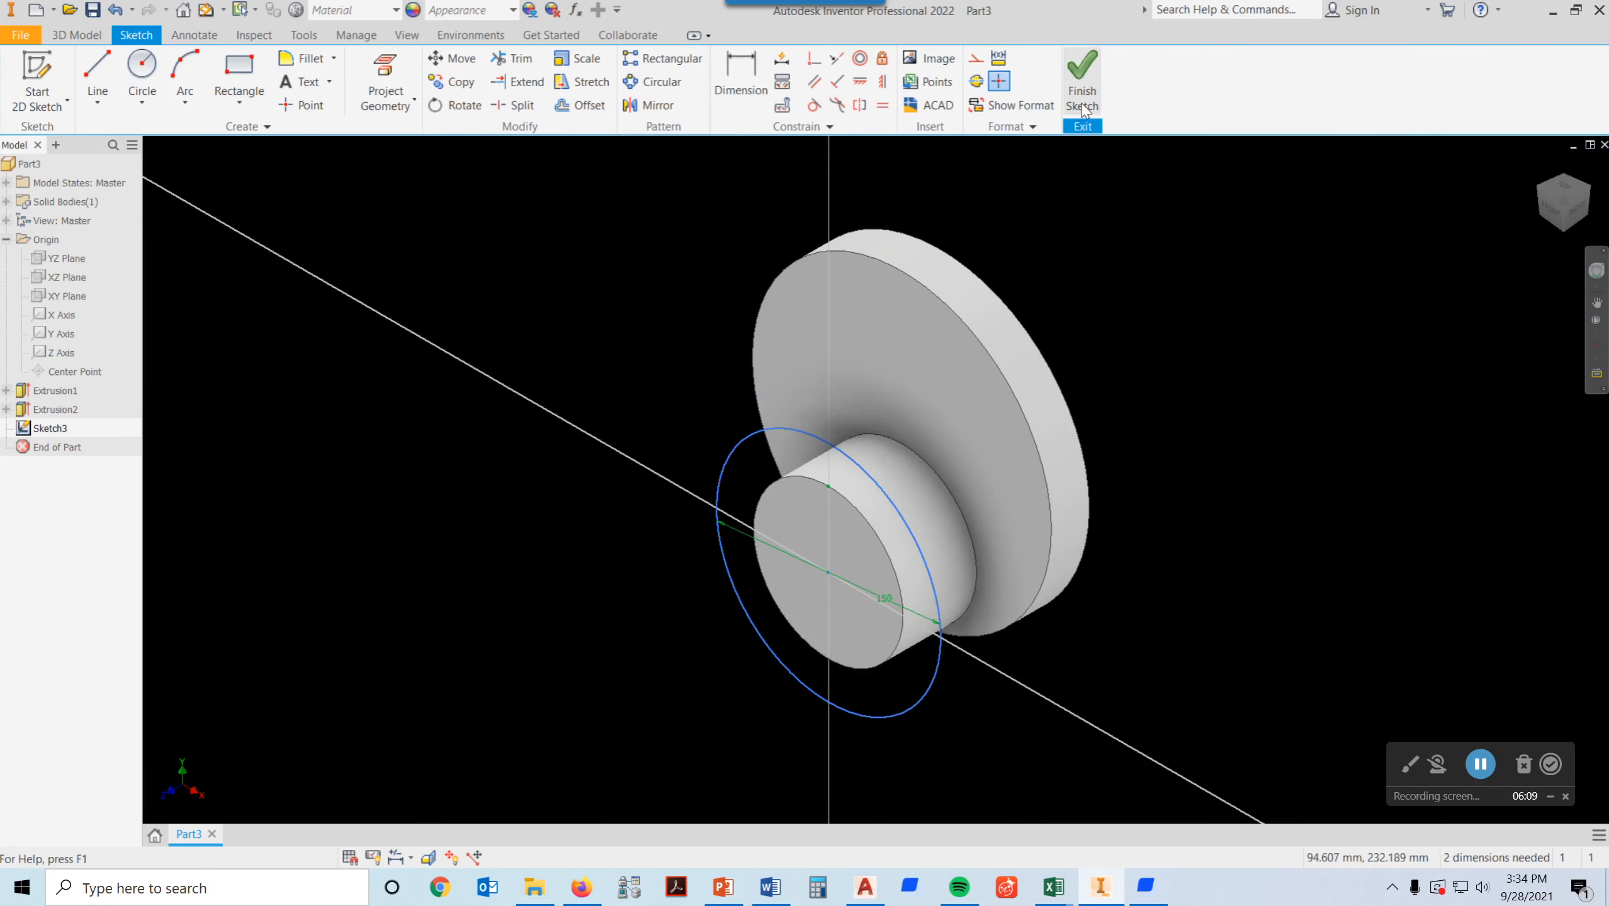
Step: Extrude the 150 mm circle outward by 25.4 mm, joining it to the hub as the smaller flange
key(e)
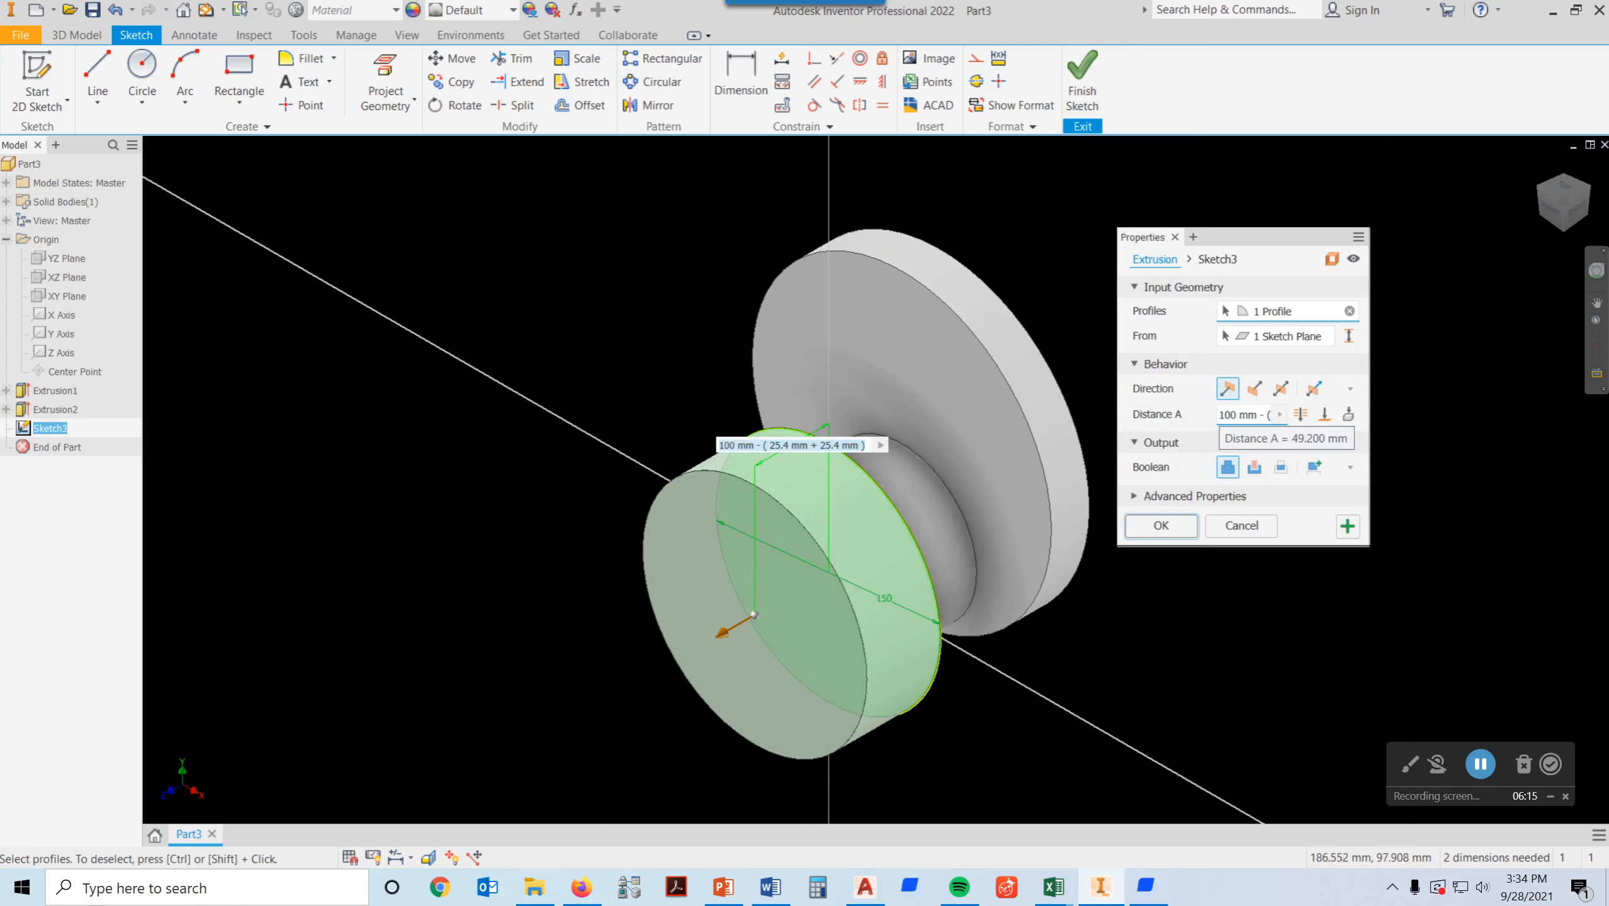
click(1225, 416)
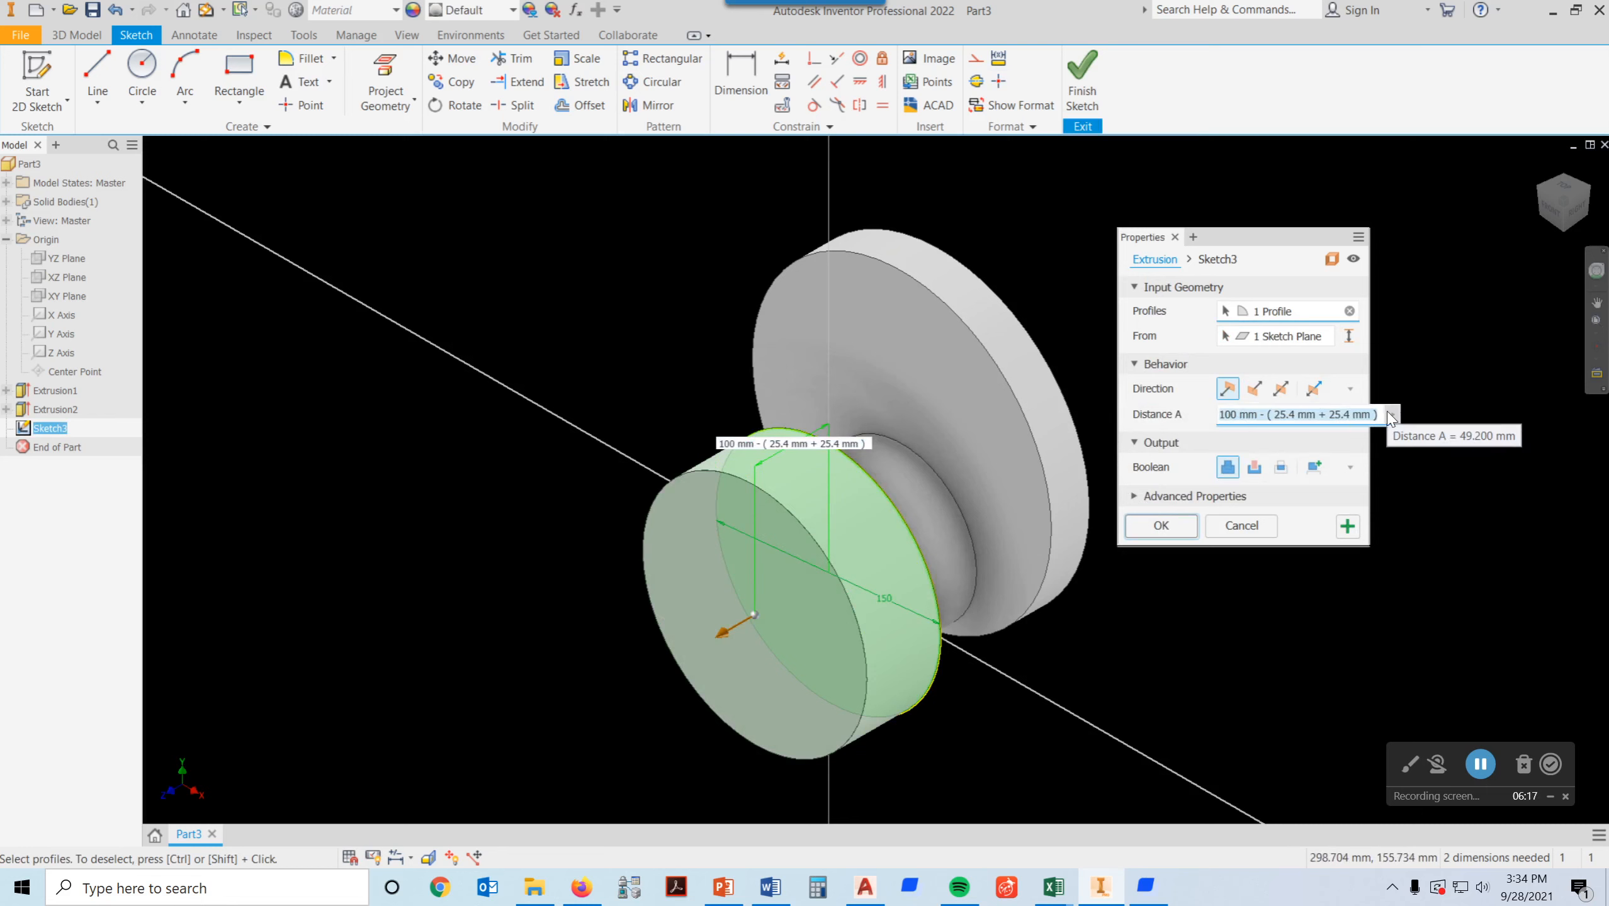
text(25.4)
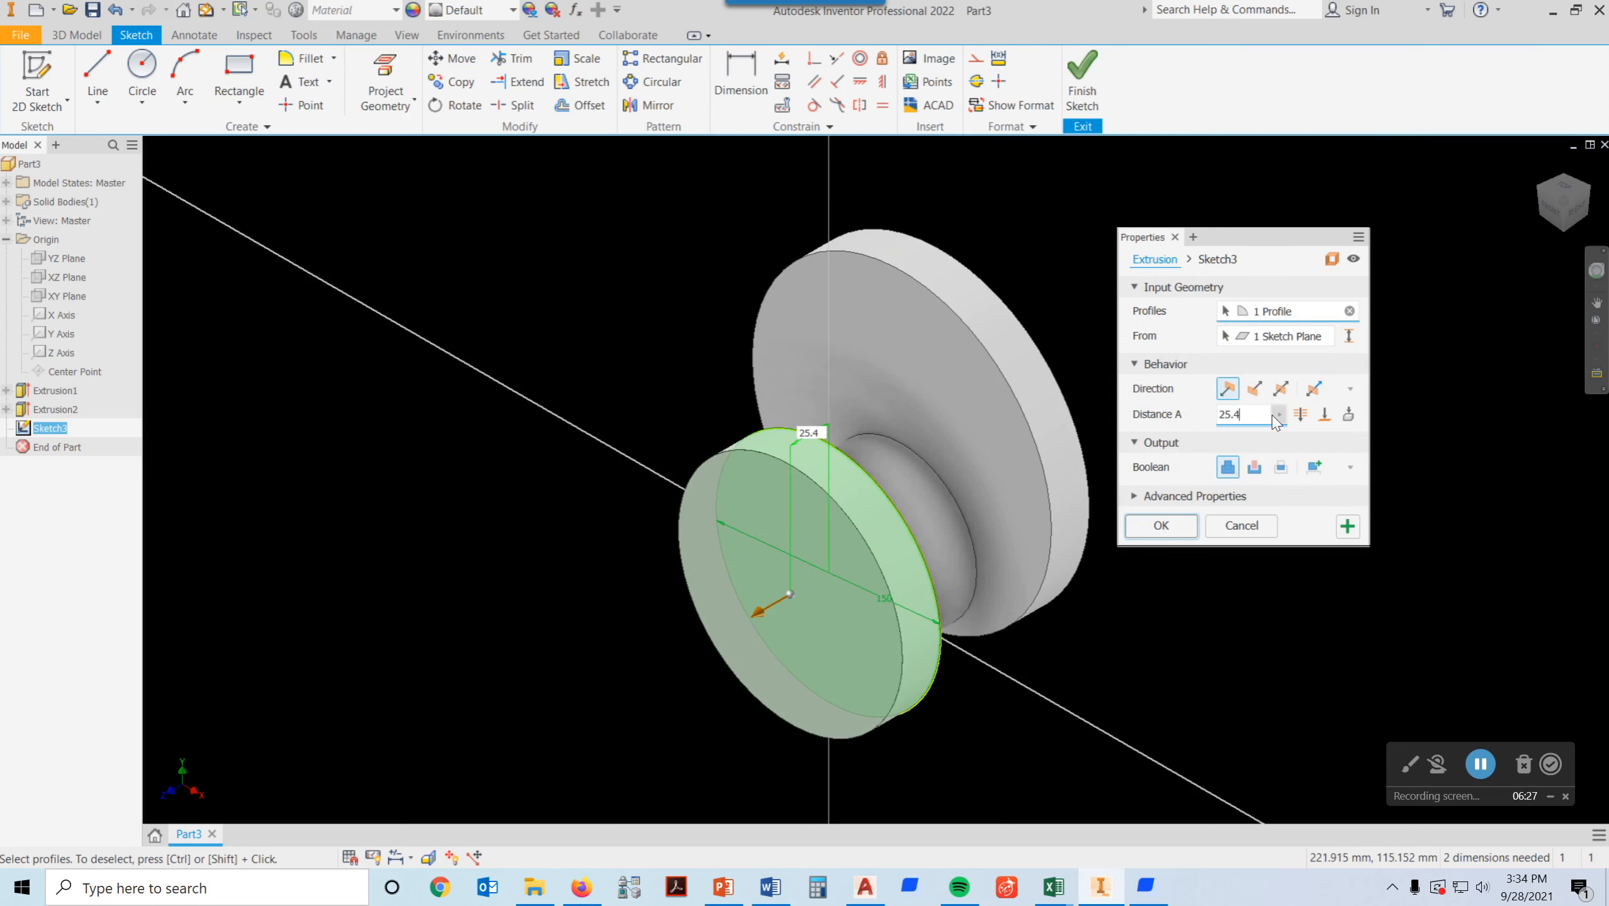
click(1160, 526)
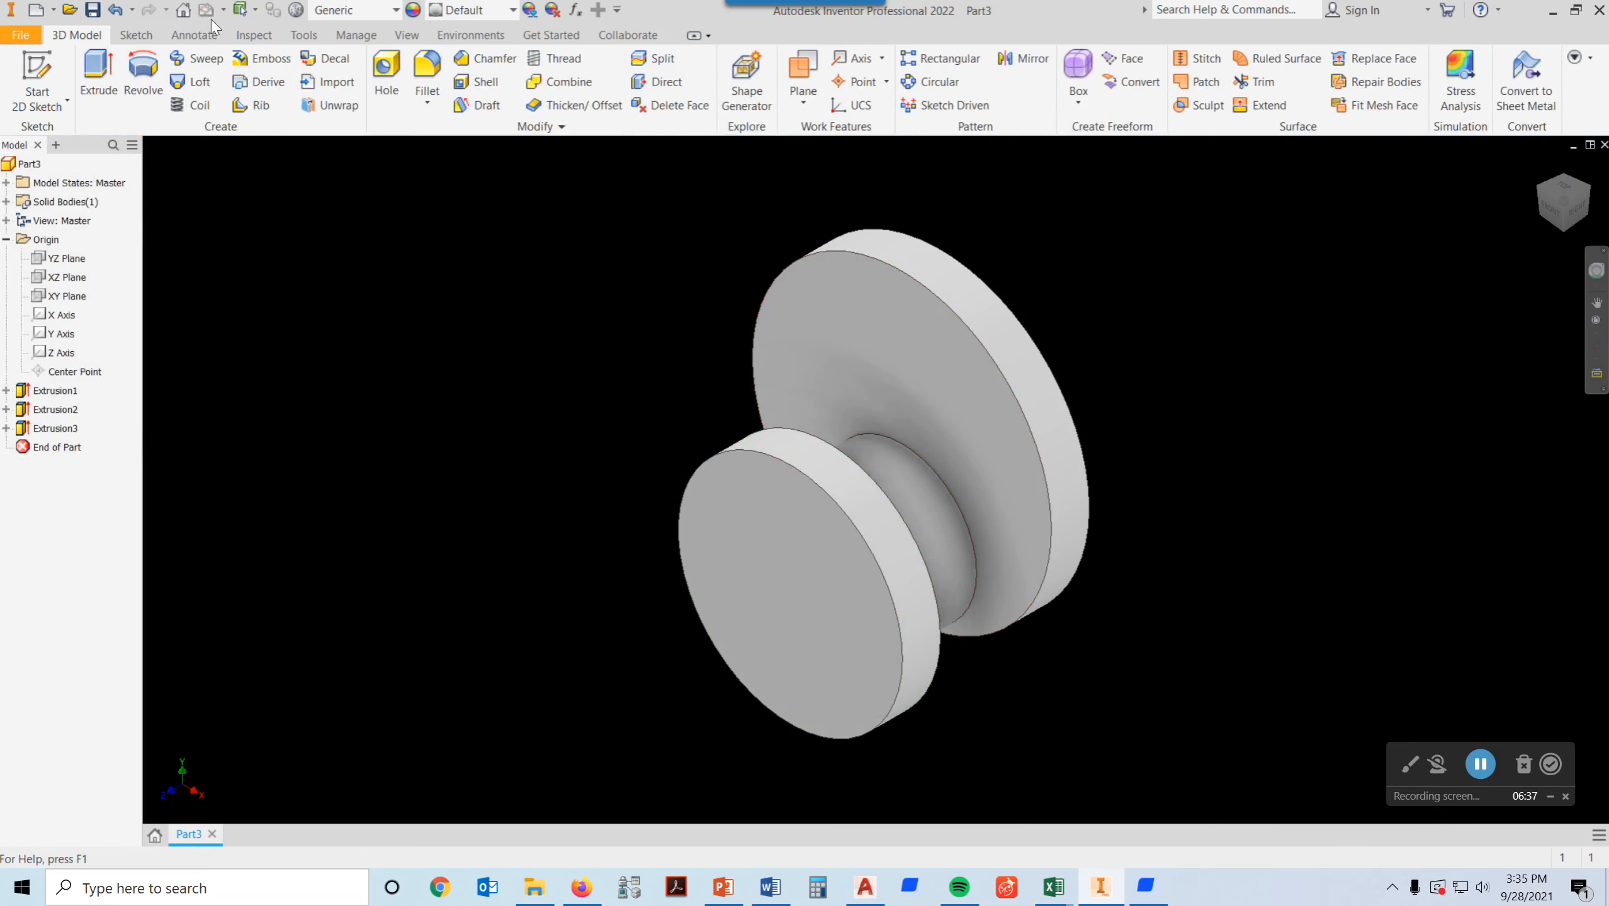
Step: Review the part's document settings, including its units, sketch and modeling options and the active standard
click(319, 35)
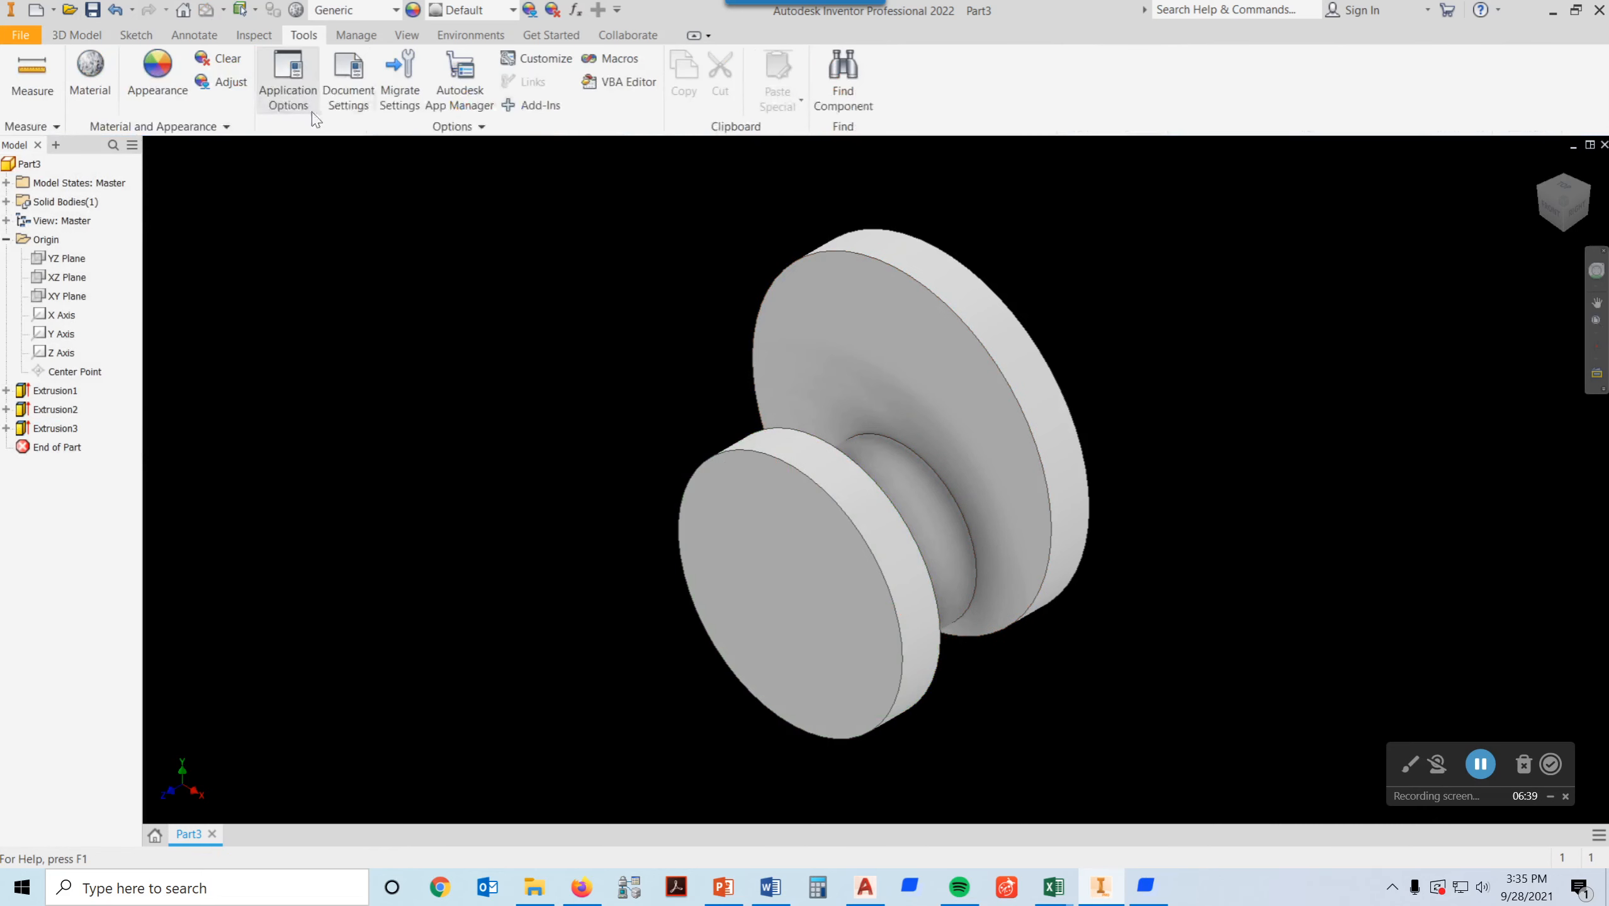
click(345, 81)
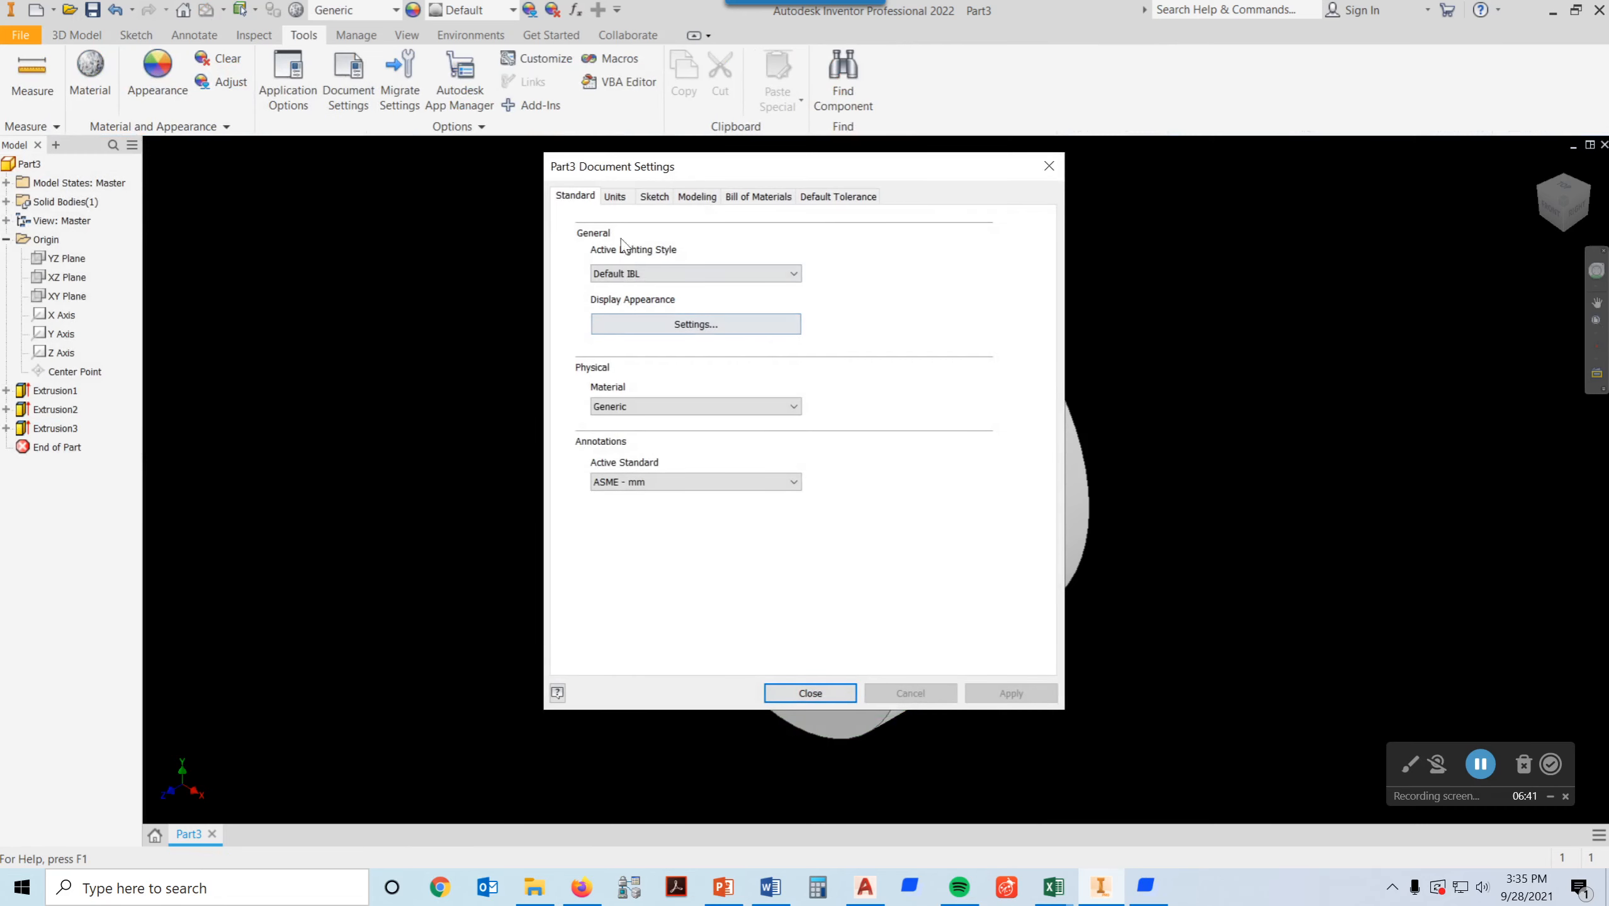
click(614, 198)
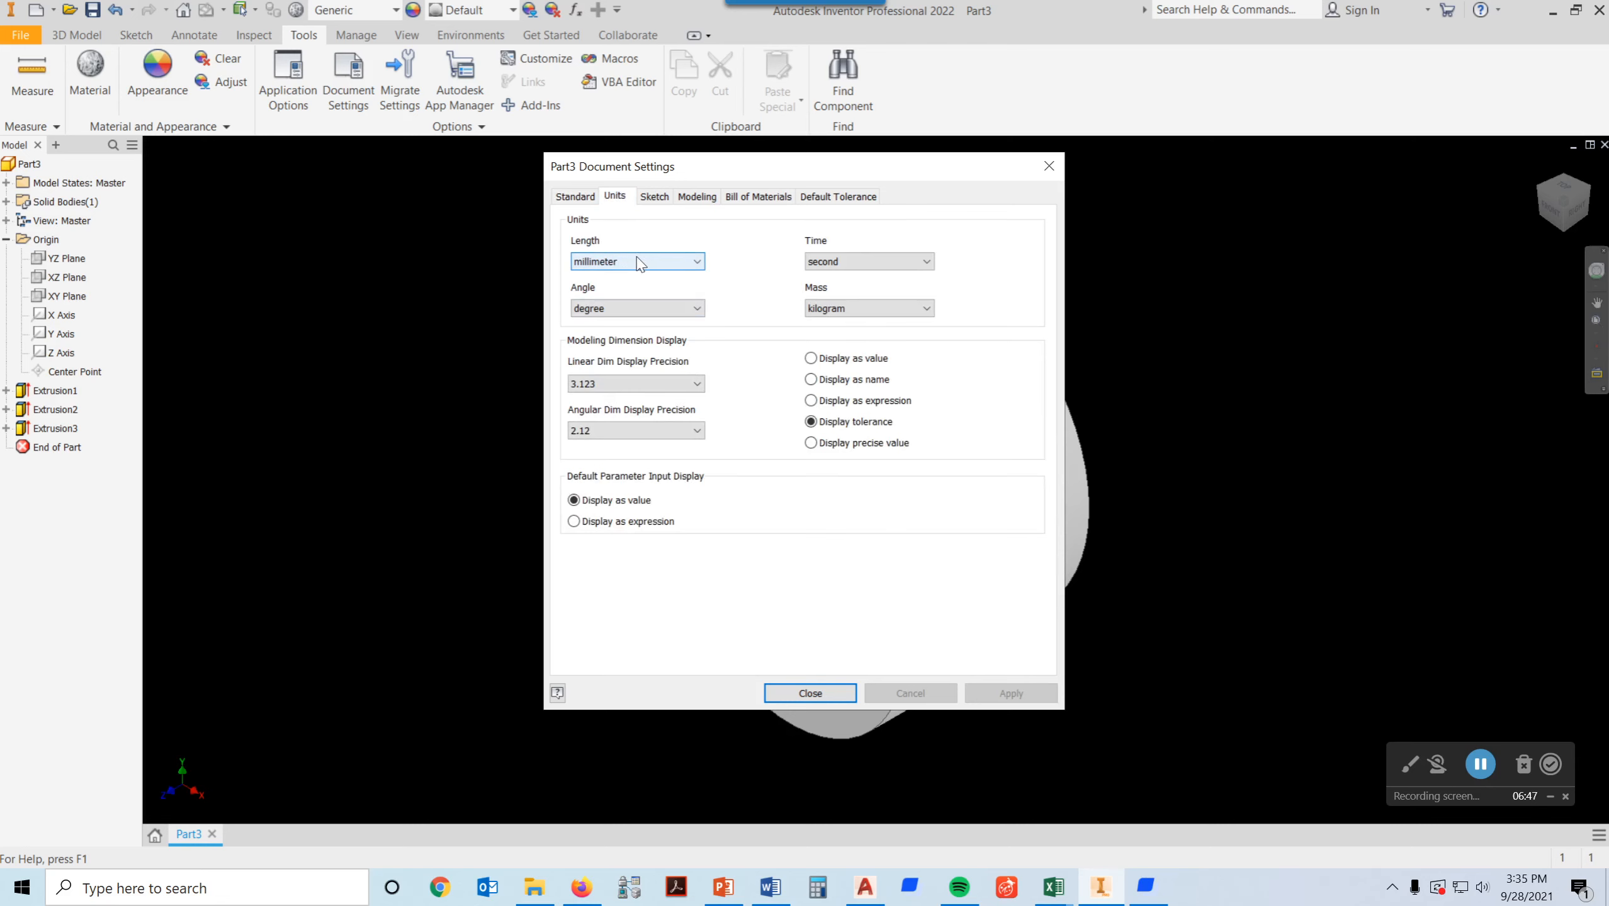
click(660, 199)
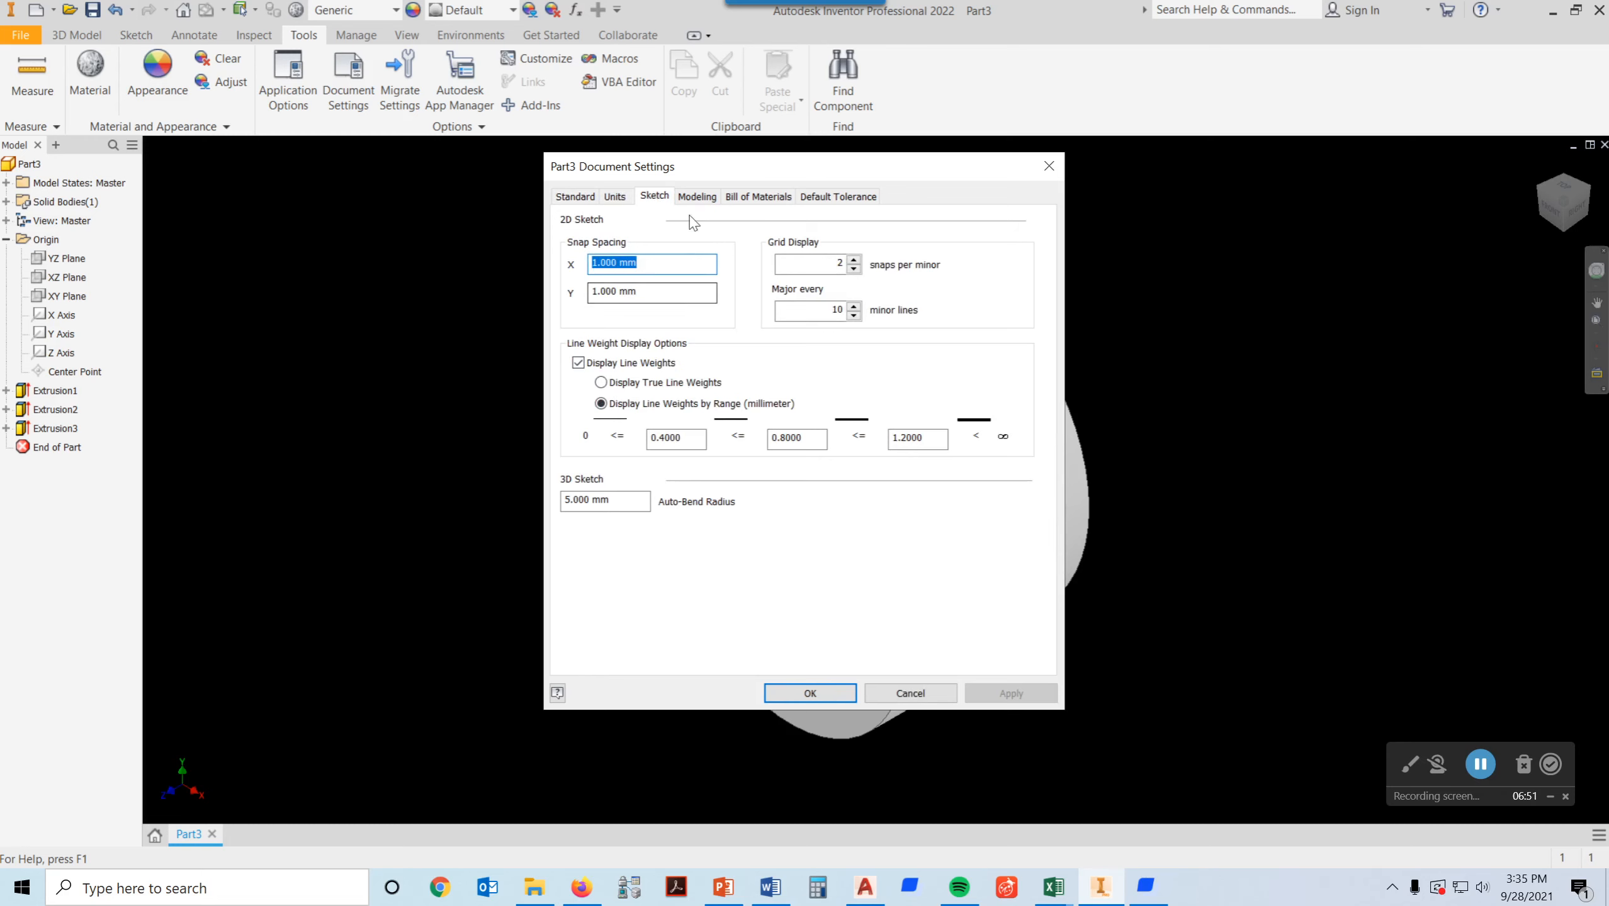
click(702, 198)
click(572, 198)
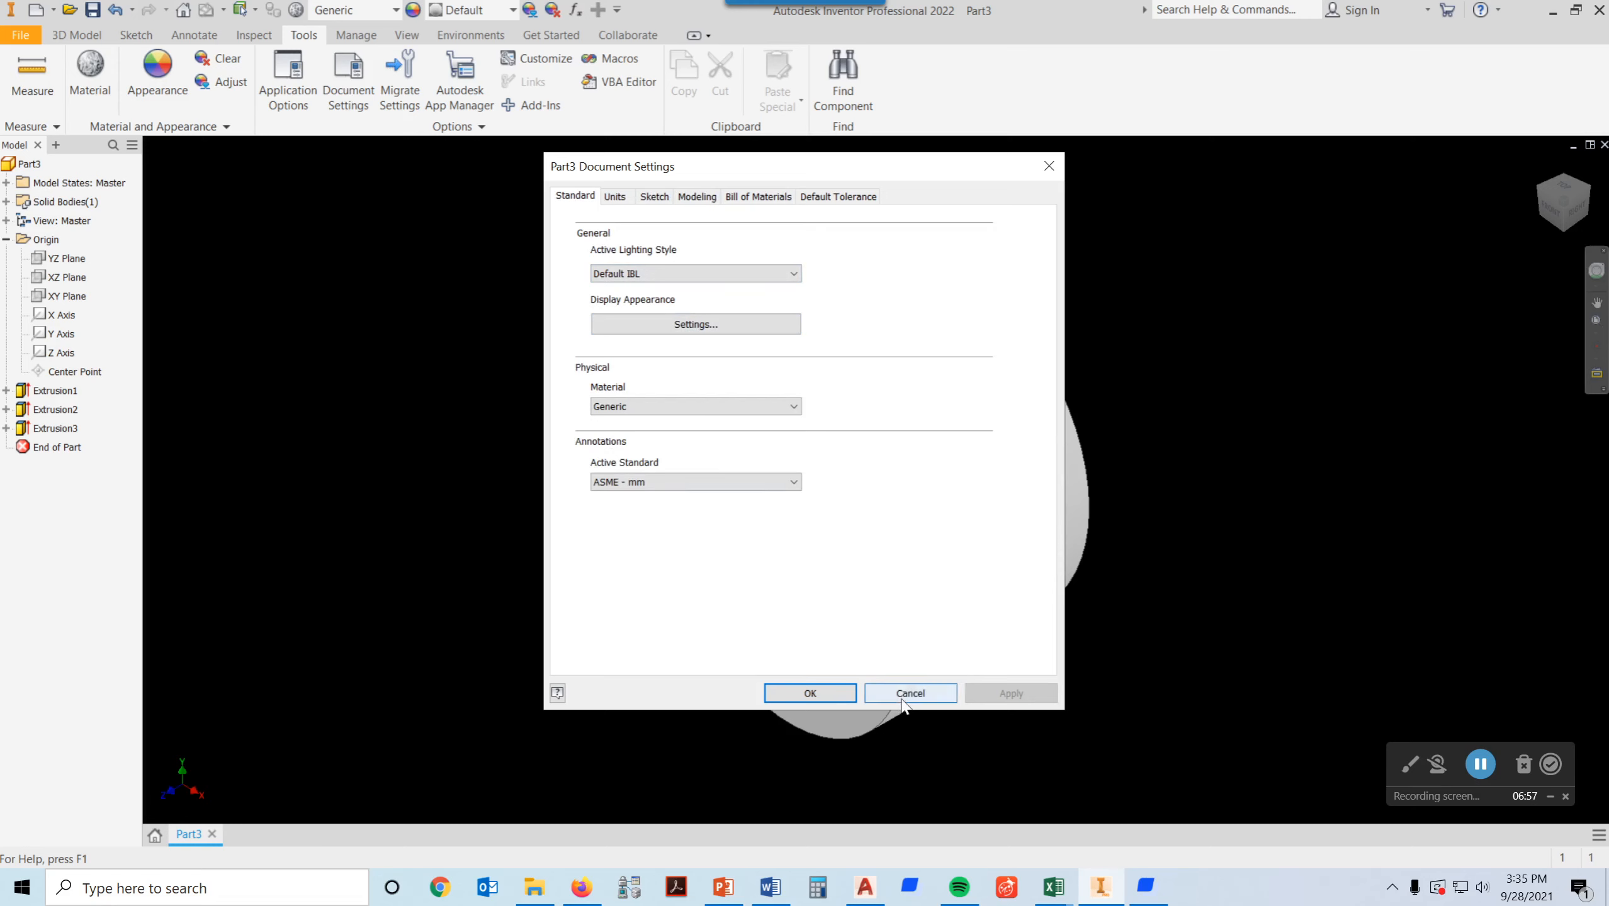
click(815, 694)
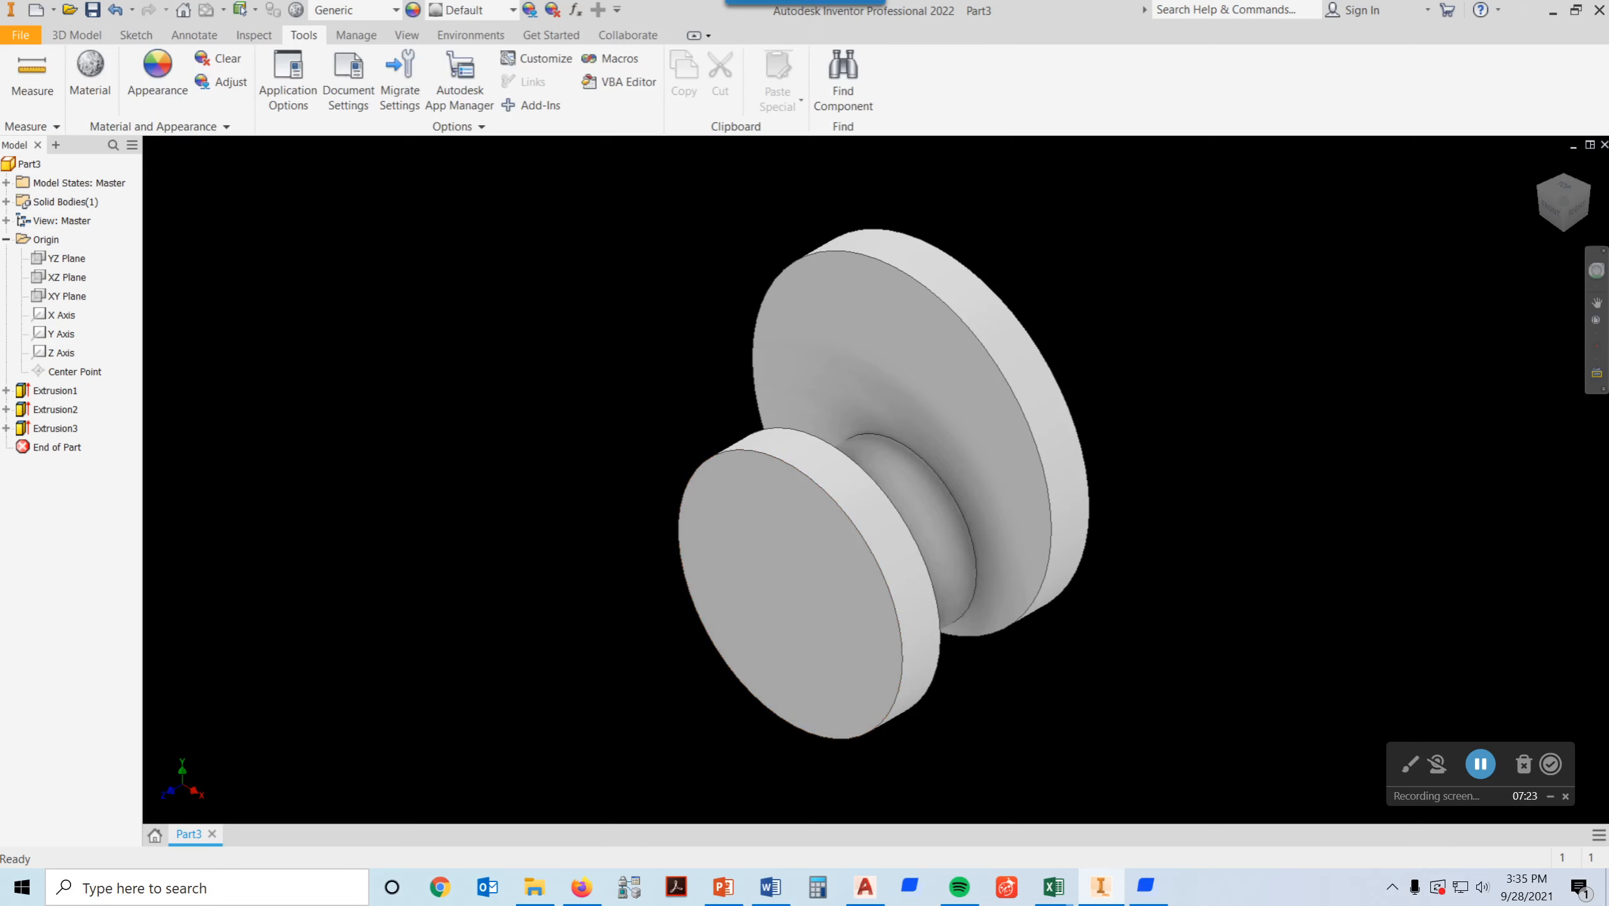
Step: Check the Offset Flange SI drawing in PowerPoint and place a counterbored through hole concentric with the small flange's front face in Inventor
drag(1608, 187, 766, 86)
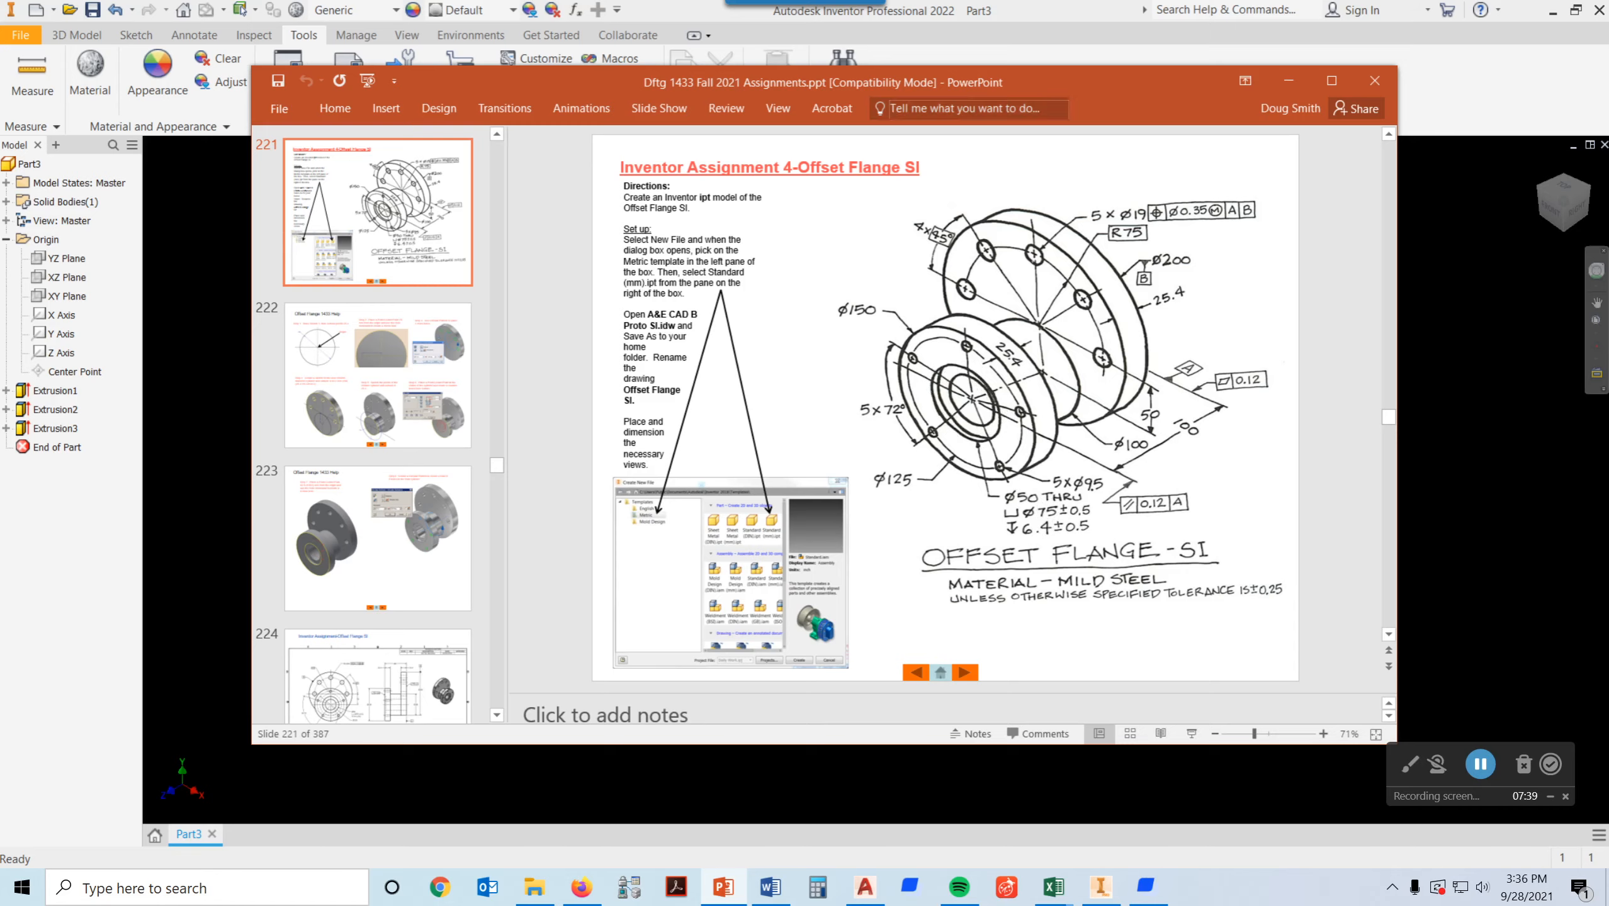
drag(1039, 82, 1608, 82)
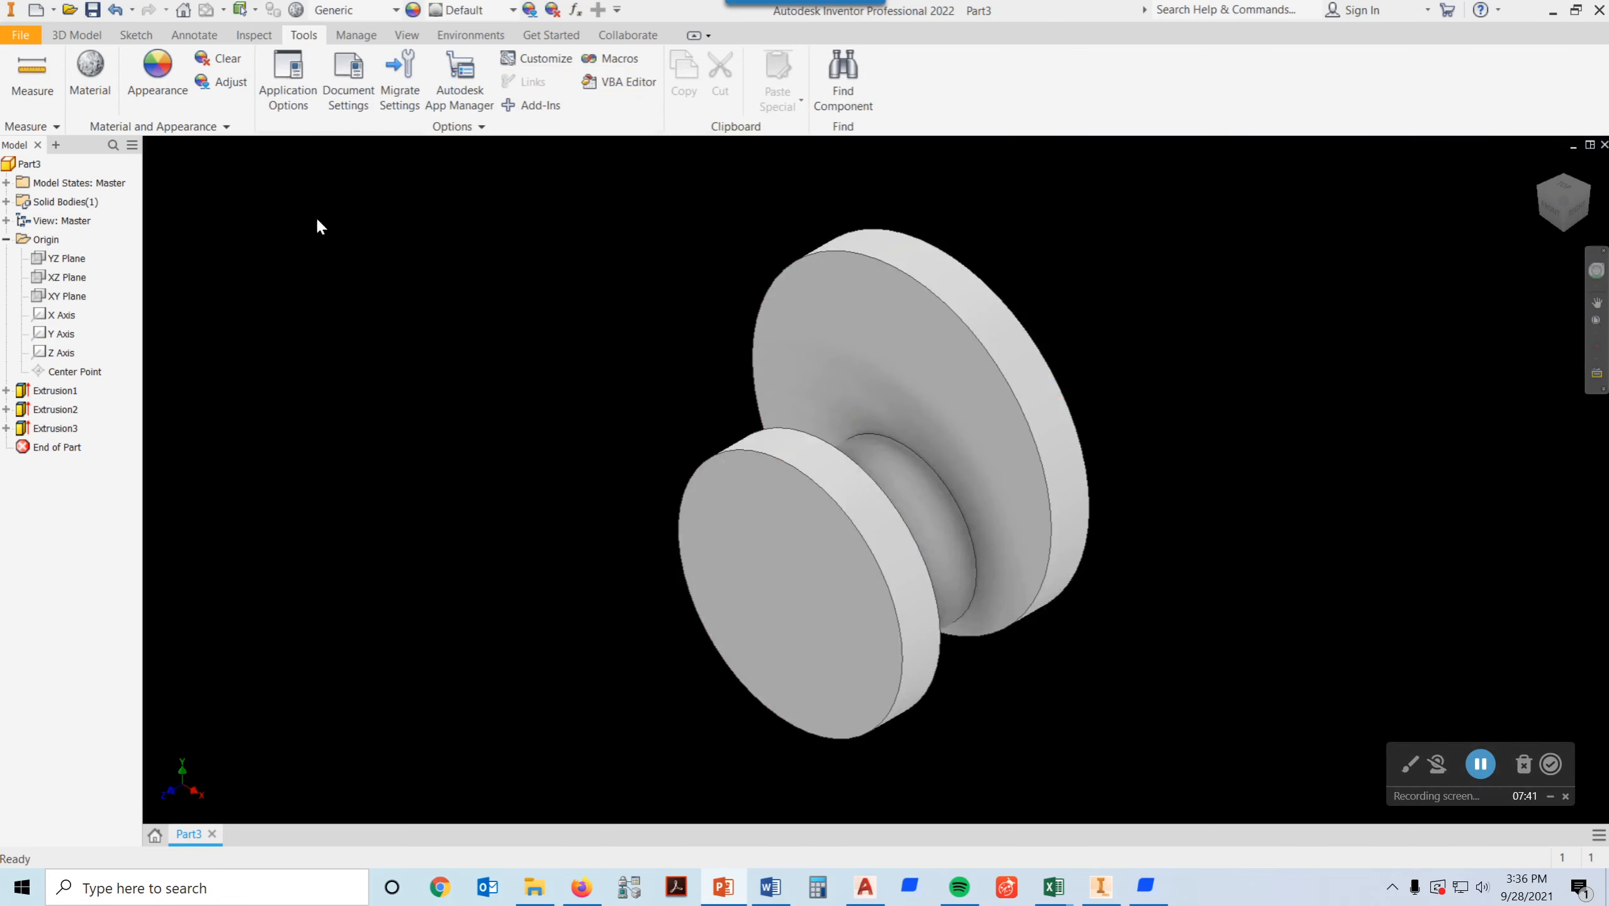
click(77, 32)
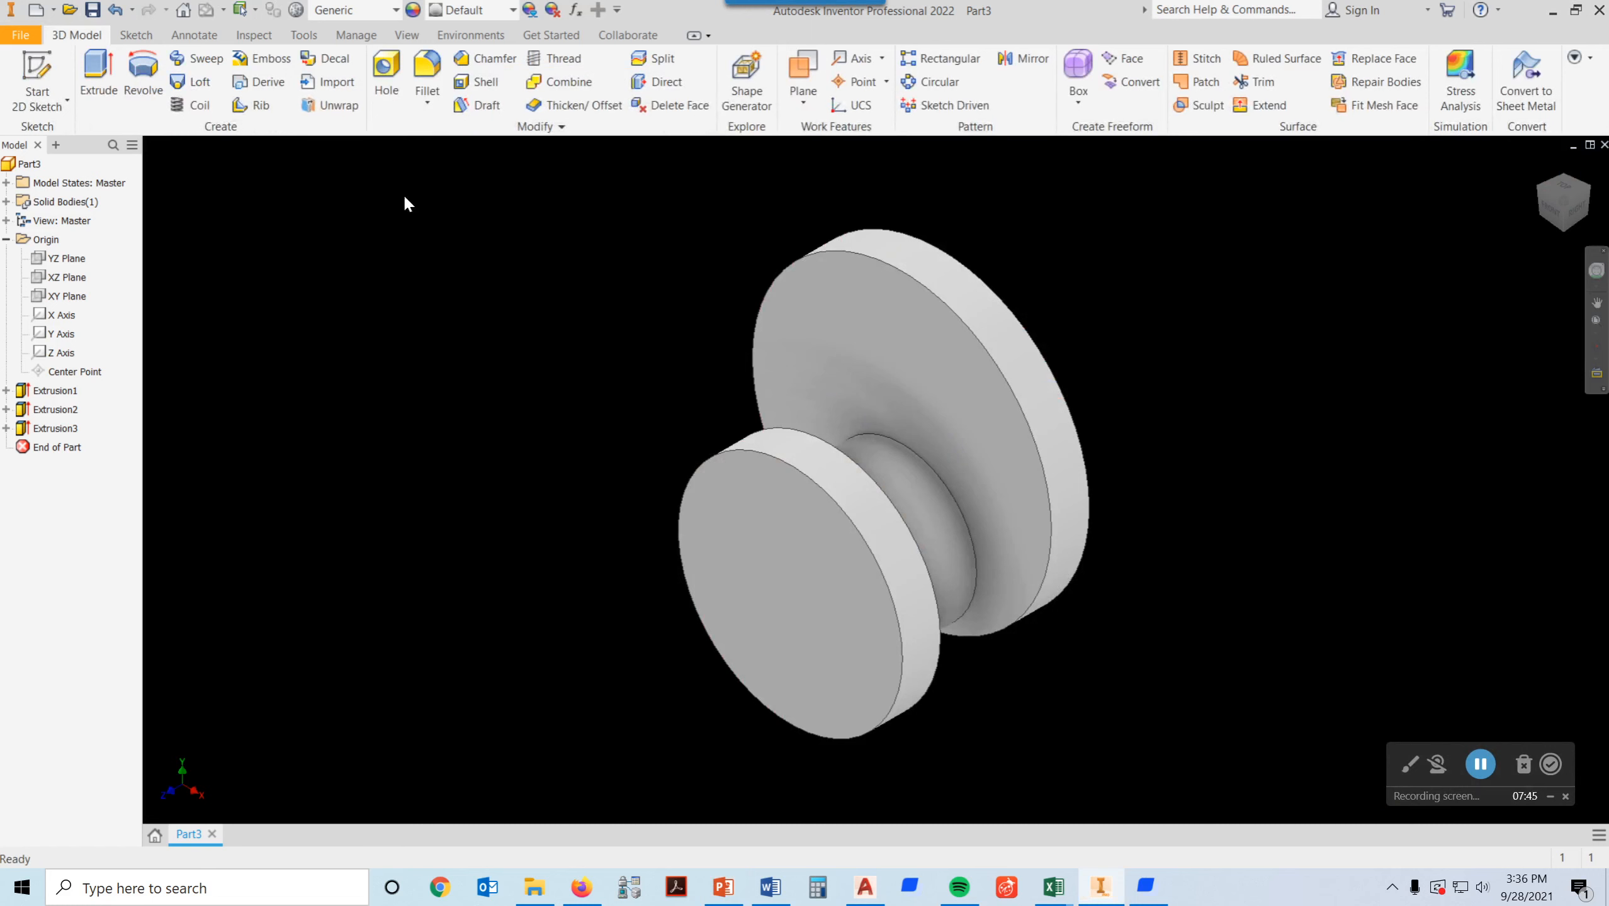
click(387, 71)
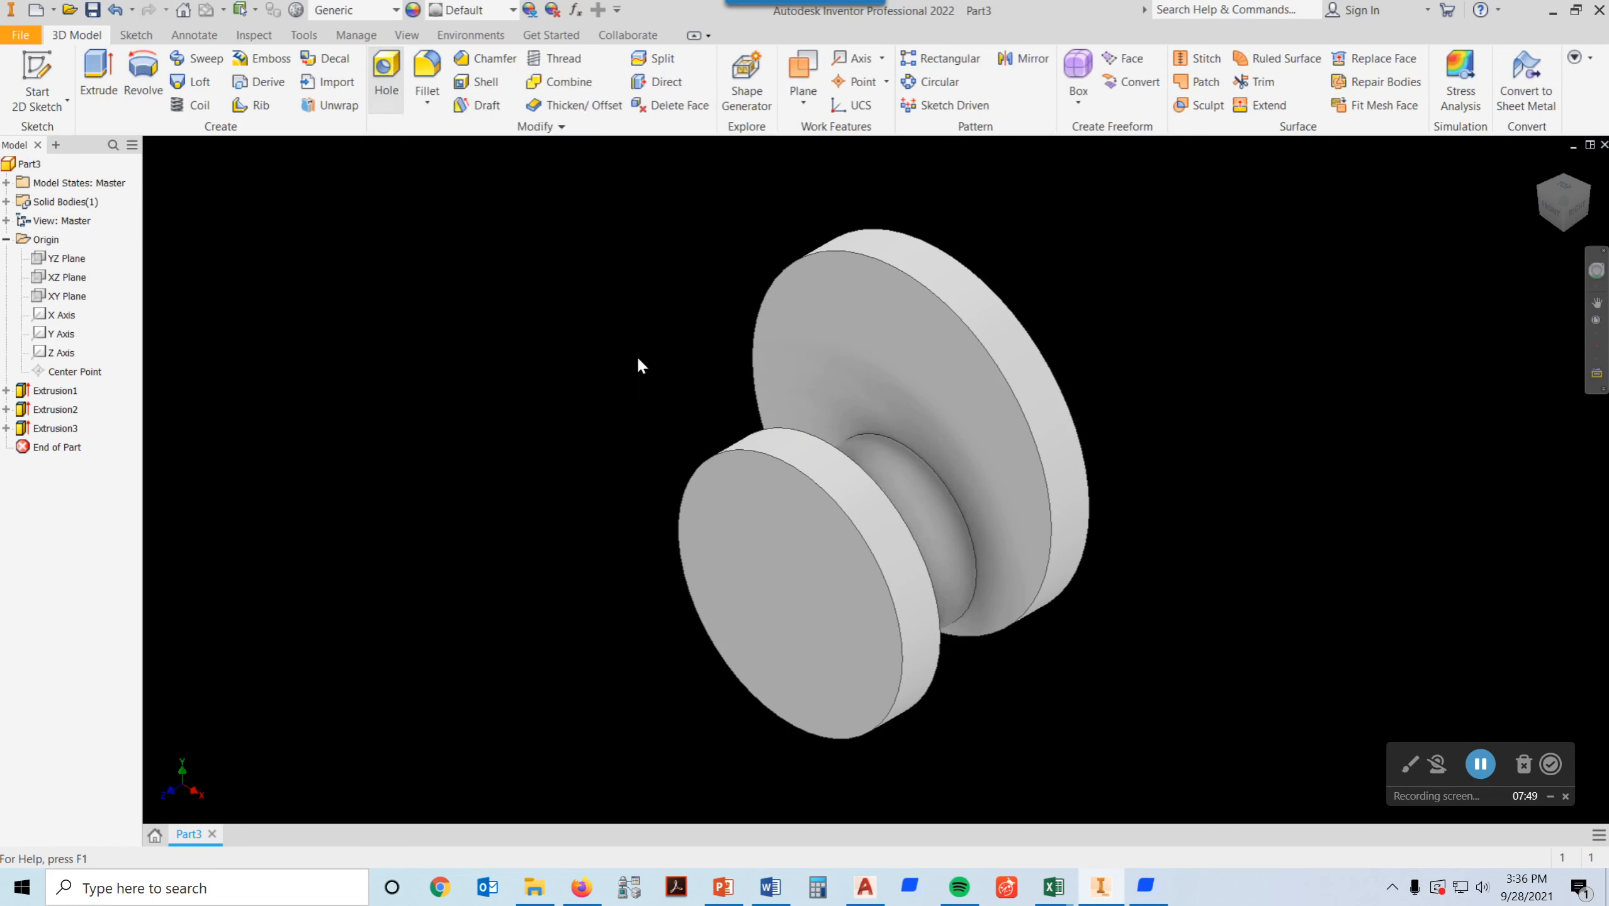
click(795, 584)
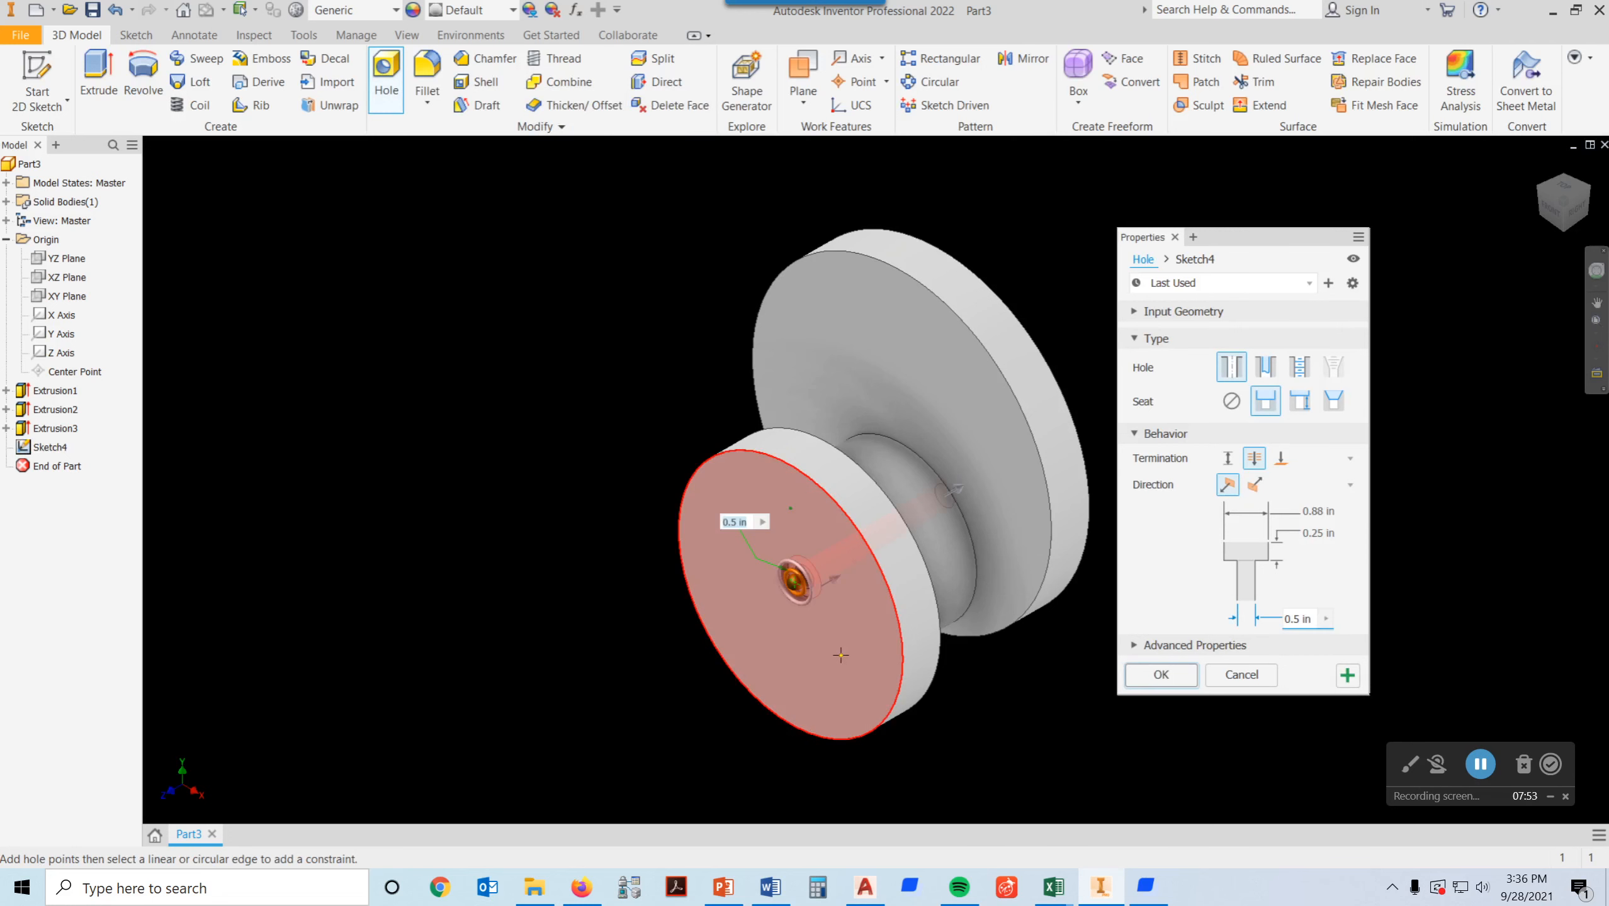
click(872, 552)
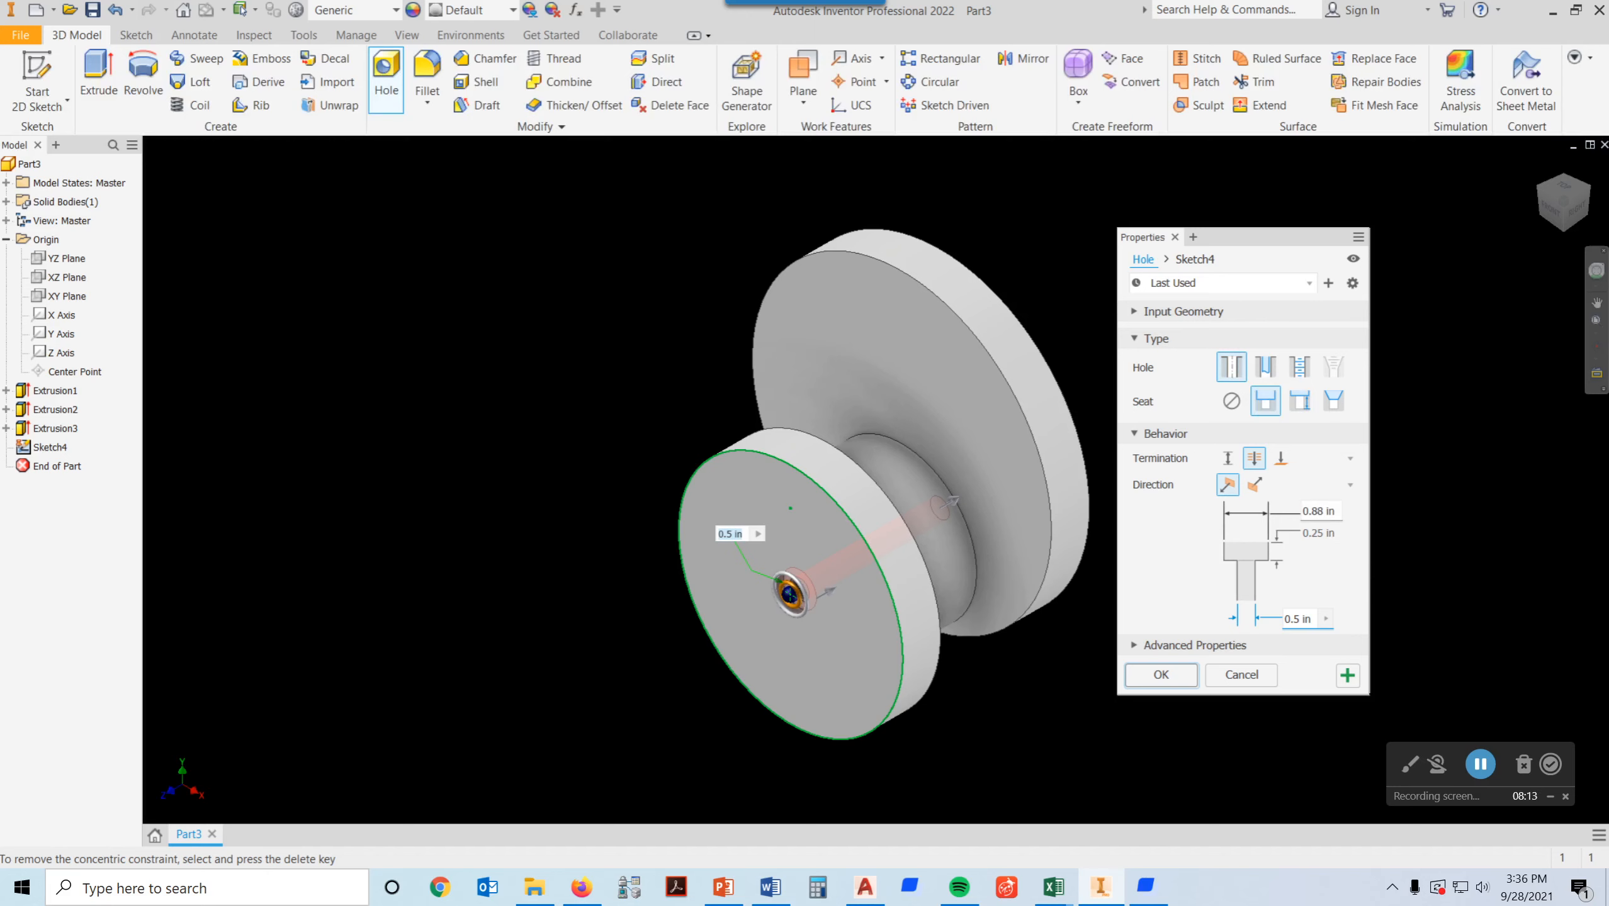
Step: Give the hole a 75 mm counterbore diameter, 6.4 mm counterbore depth and 50 mm bore diameter, and create it
click(1339, 513)
text(75)
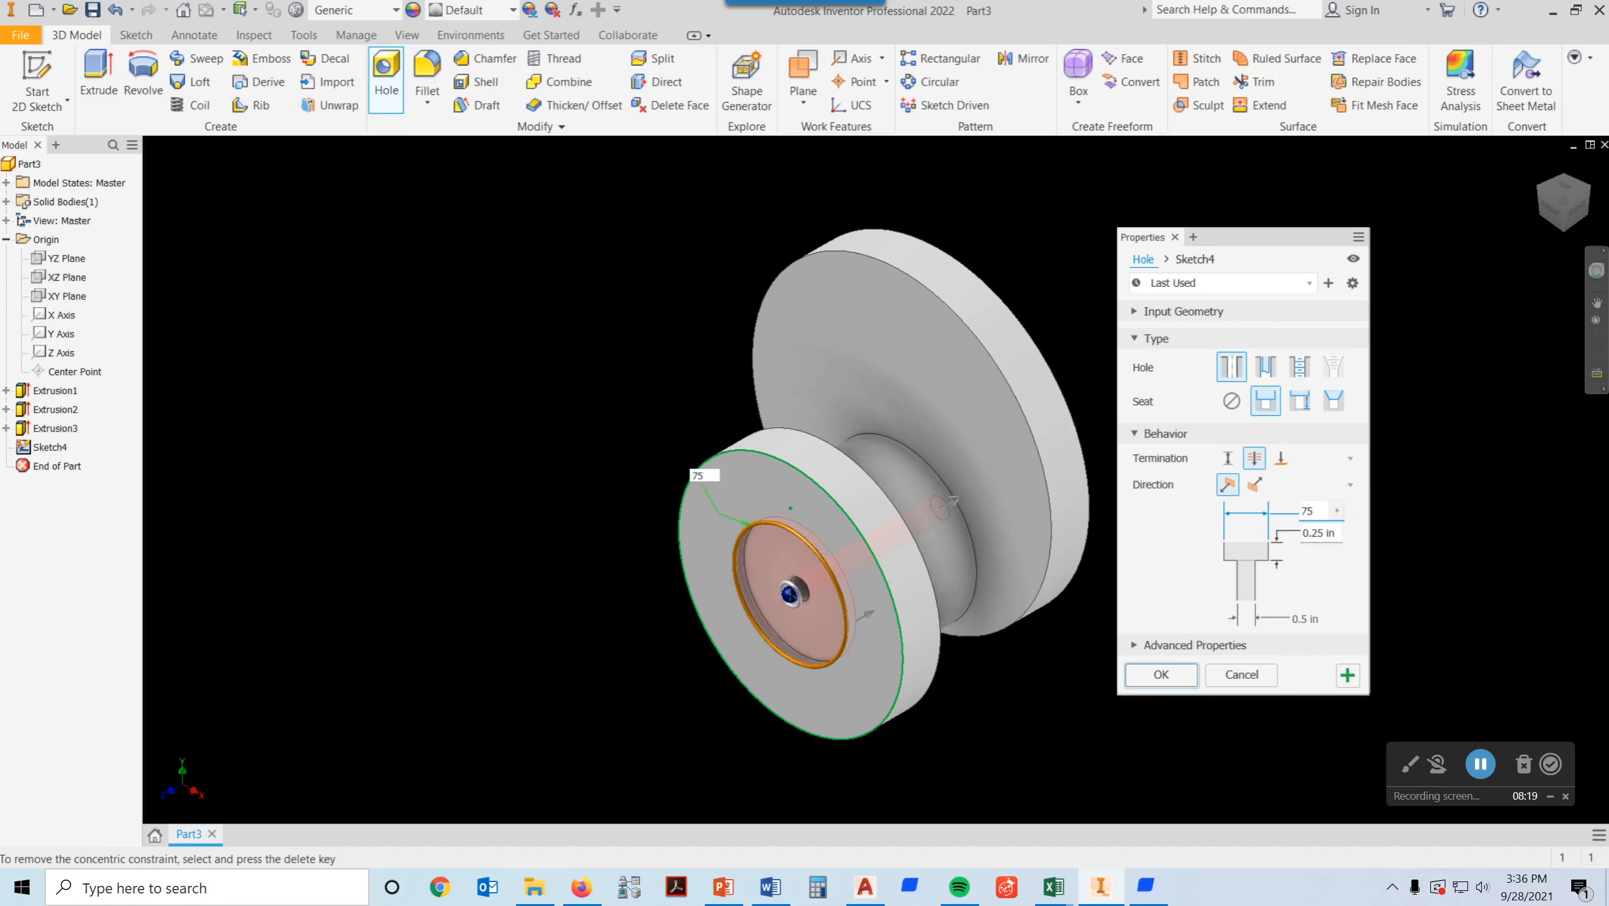
click(1338, 537)
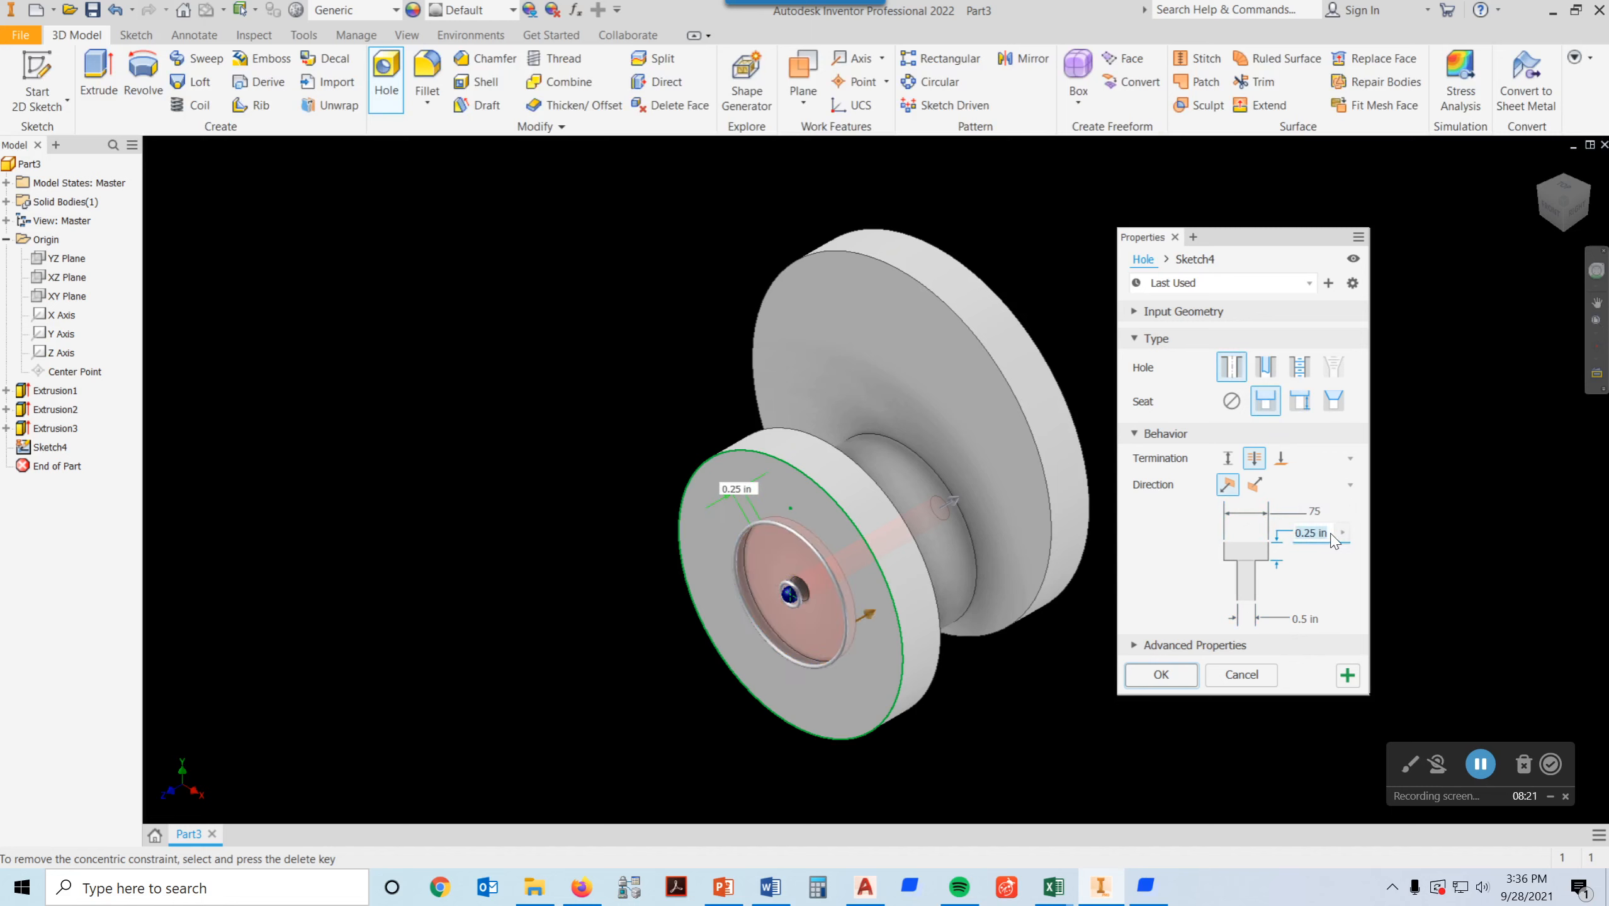
text(6.4)
key(Tab)
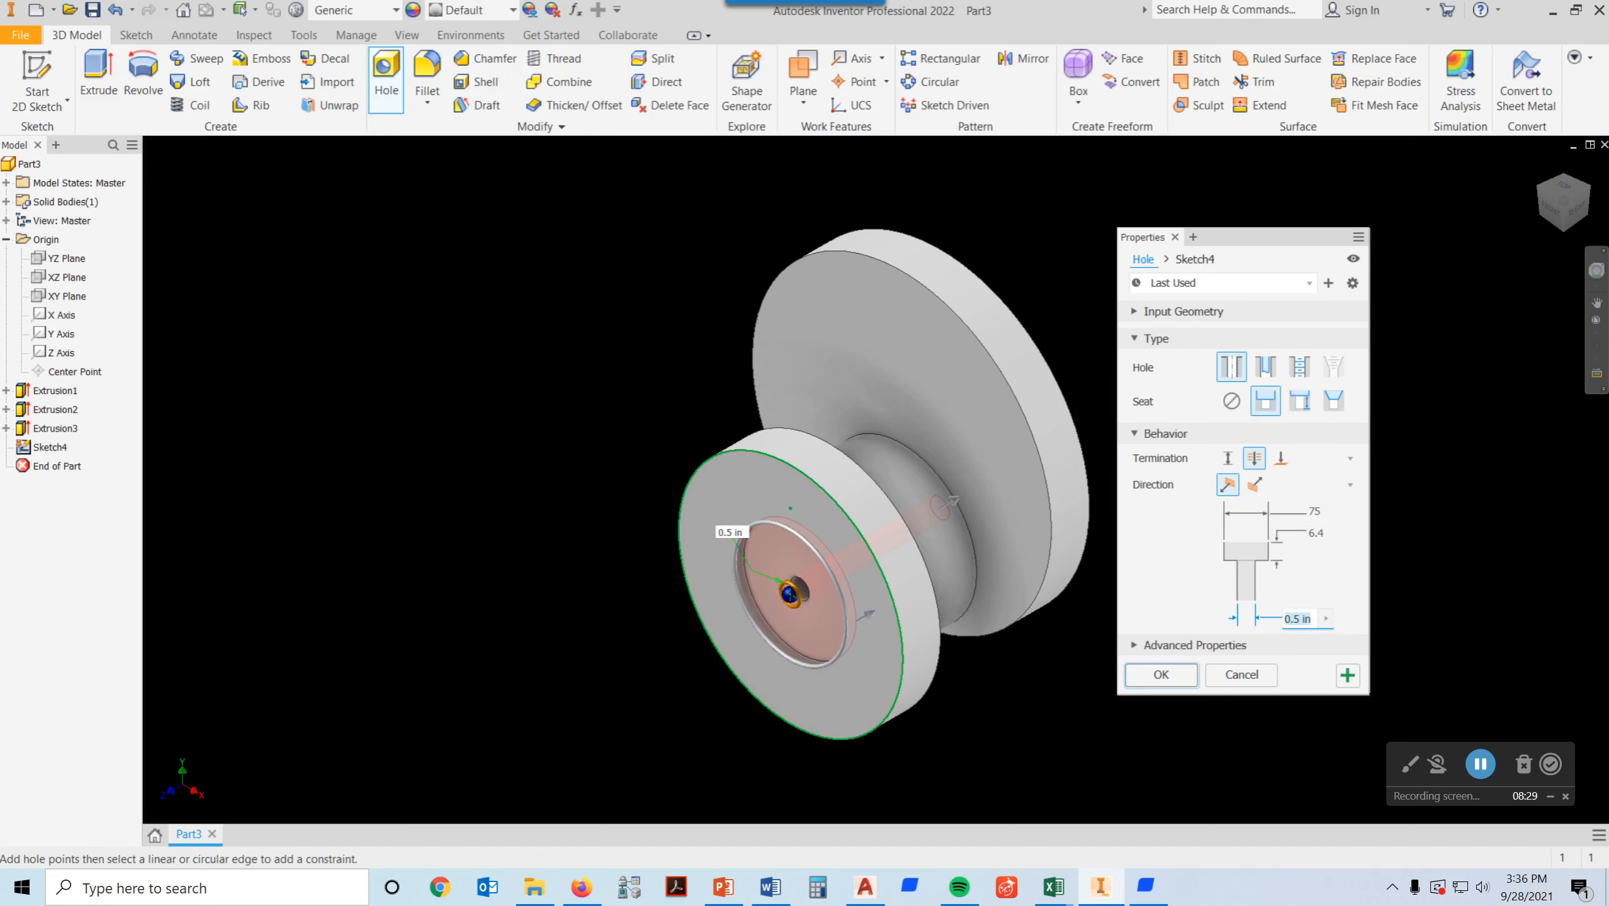
text(50)
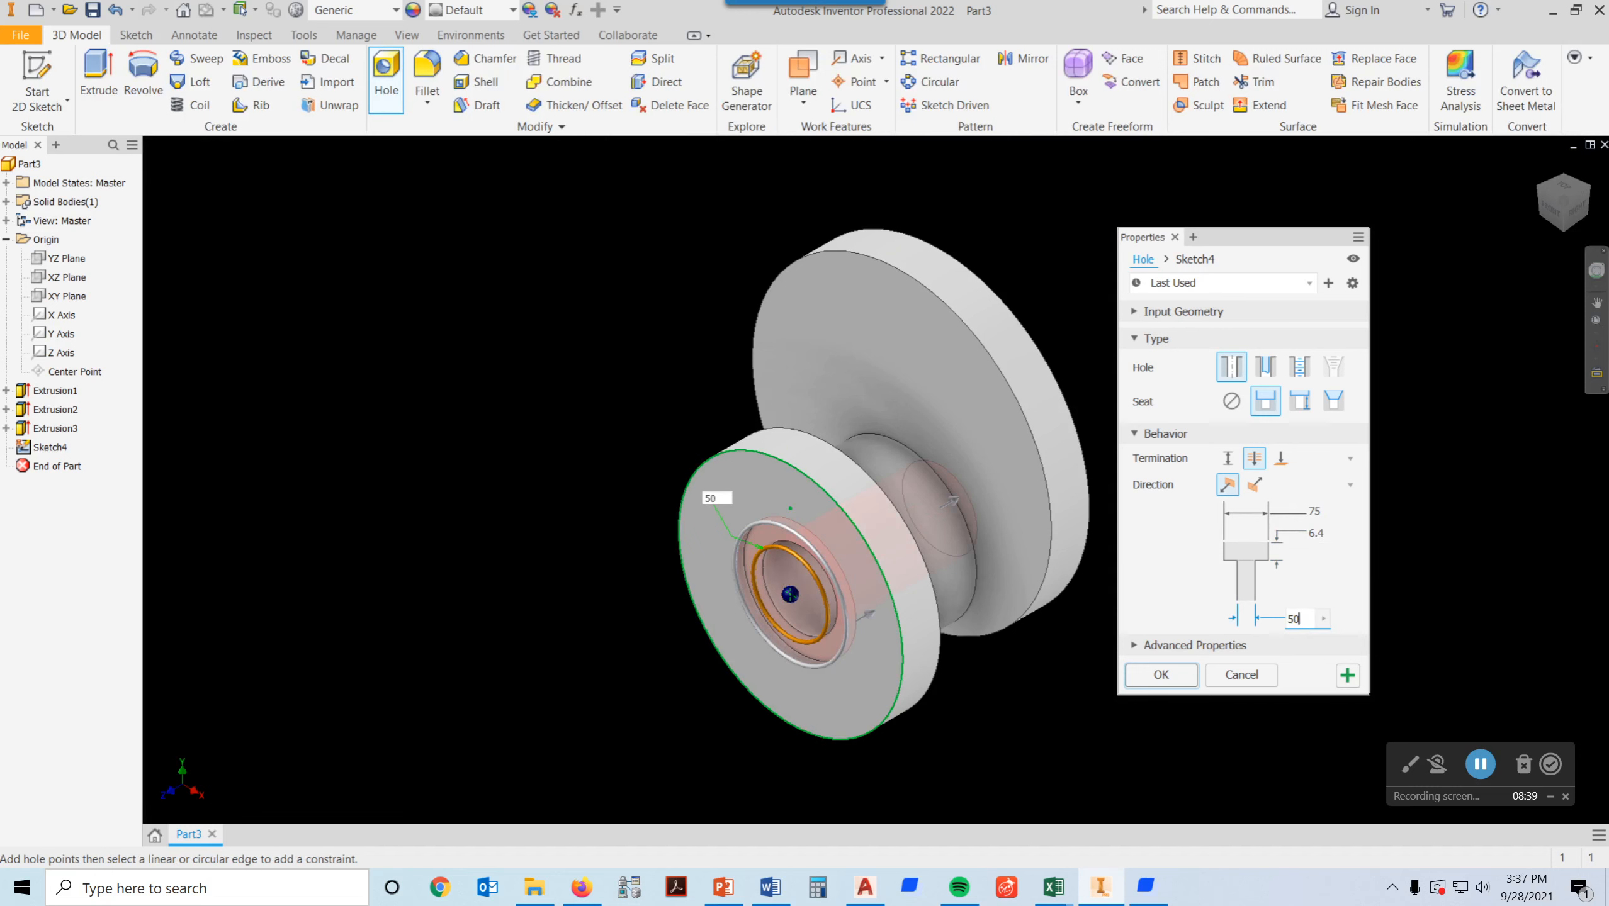
click(1161, 675)
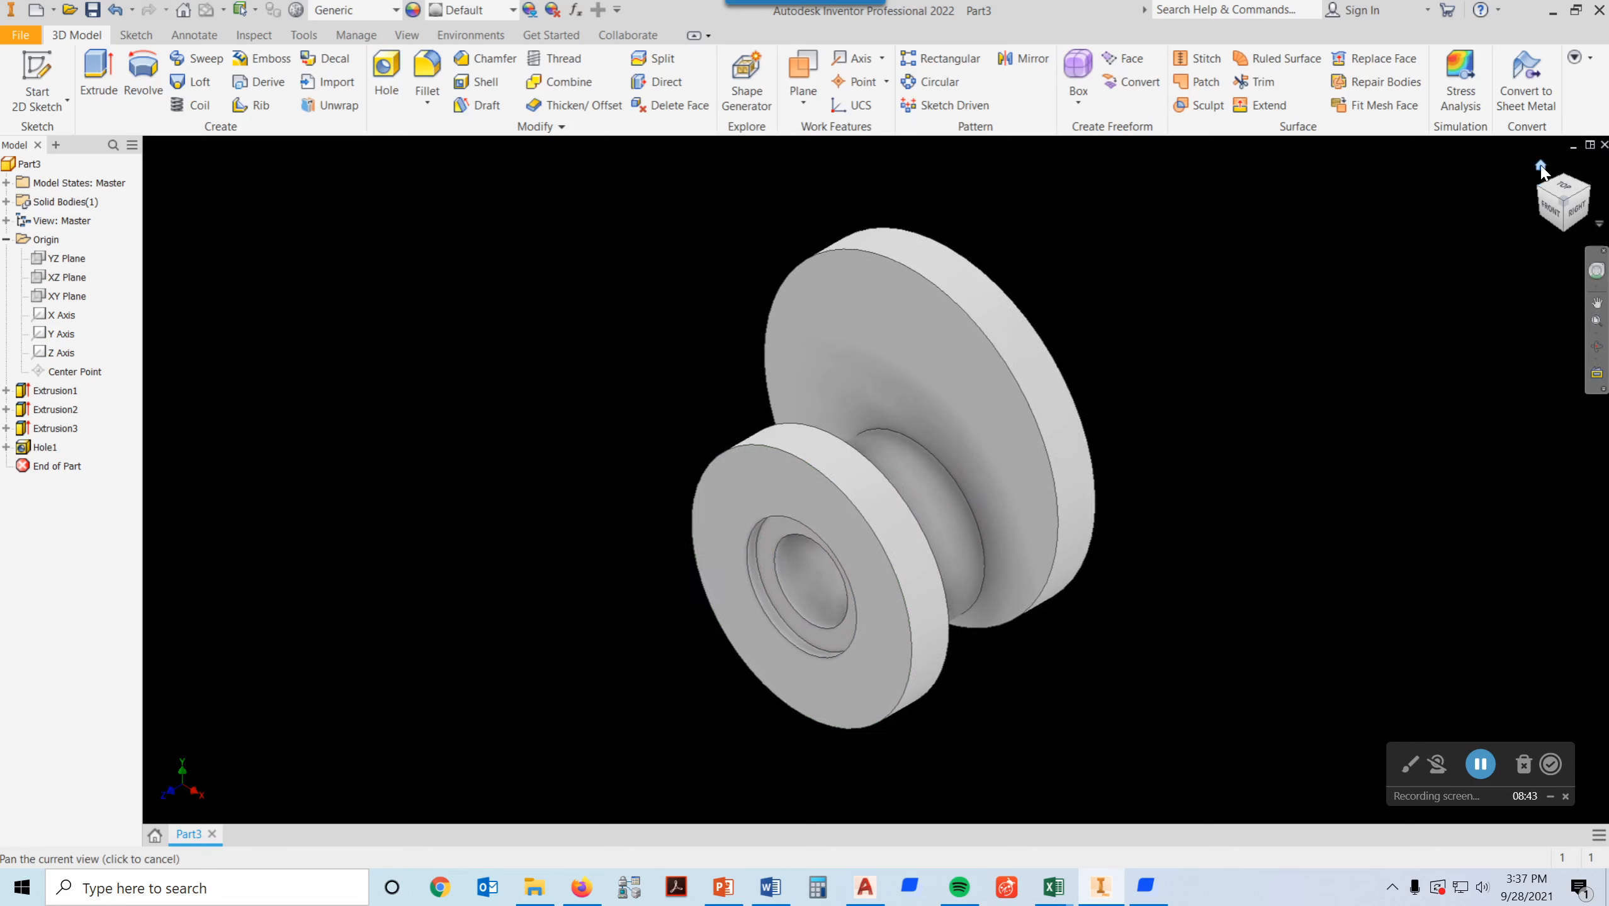
Step: Place a center point on the large flange's front-facing sketch, on the horizontal centerline about 73 mm right of the flange center
click(1552, 214)
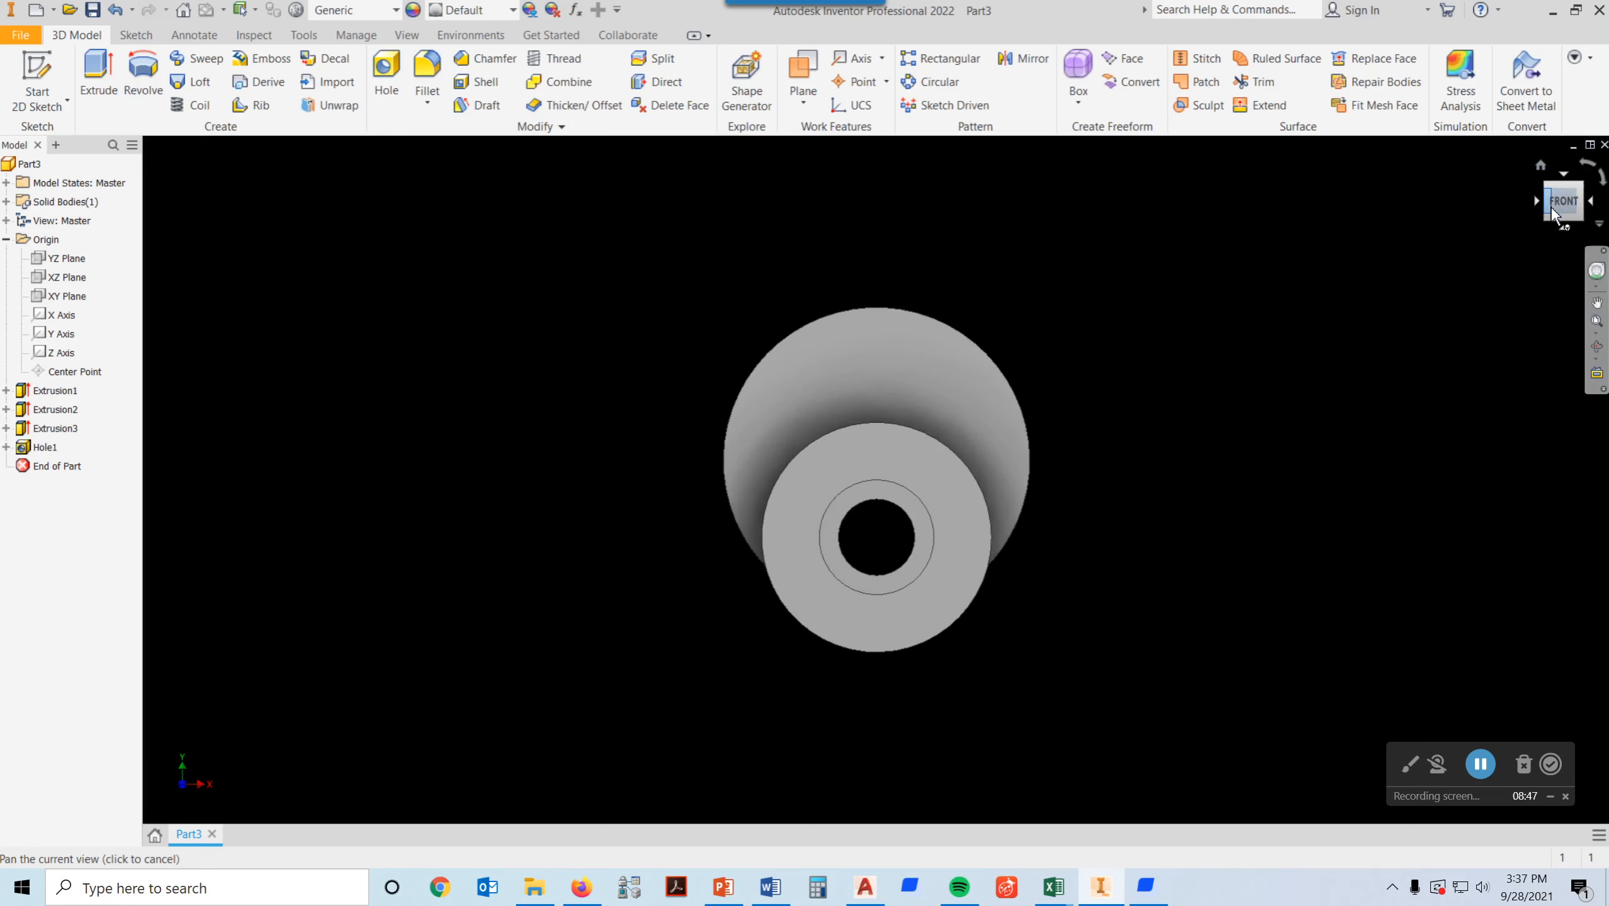
click(1541, 166)
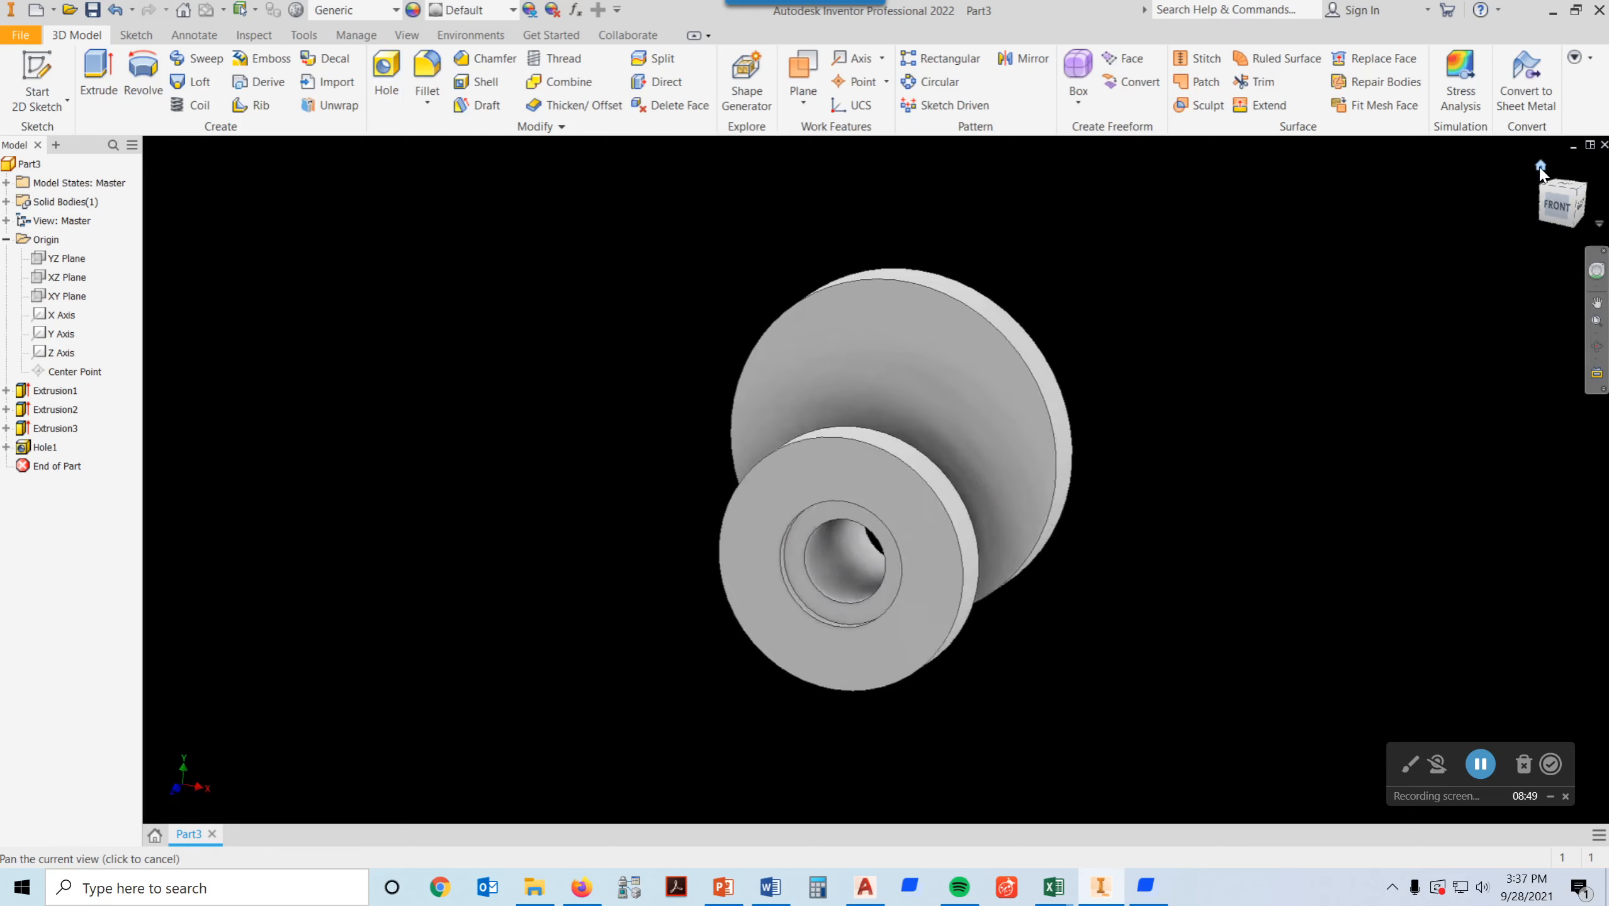
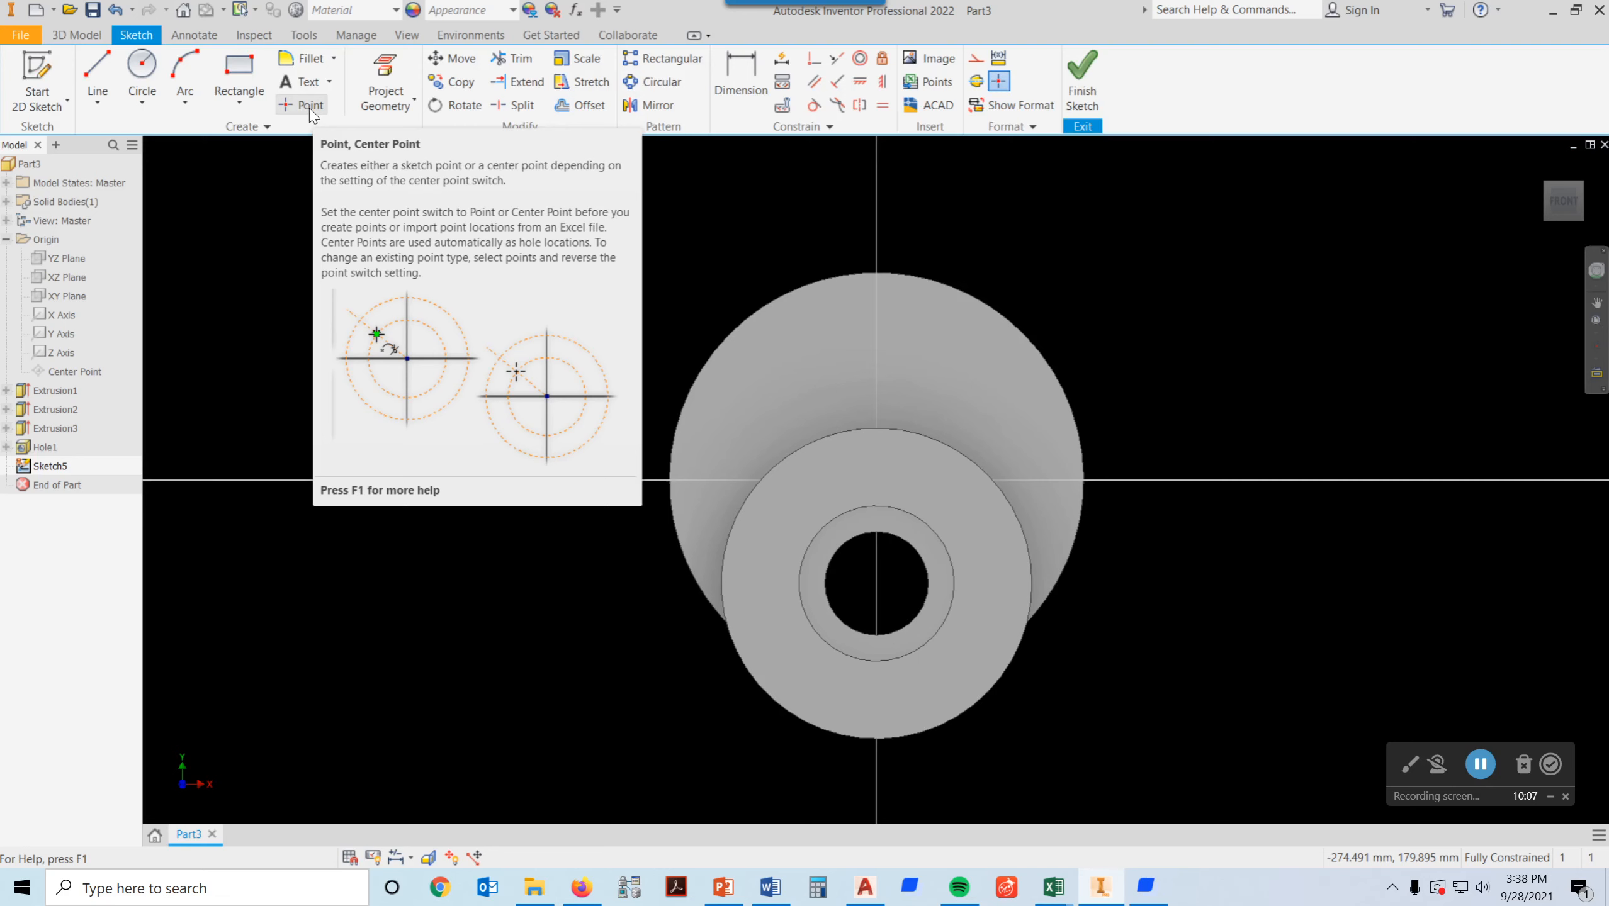
click(309, 104)
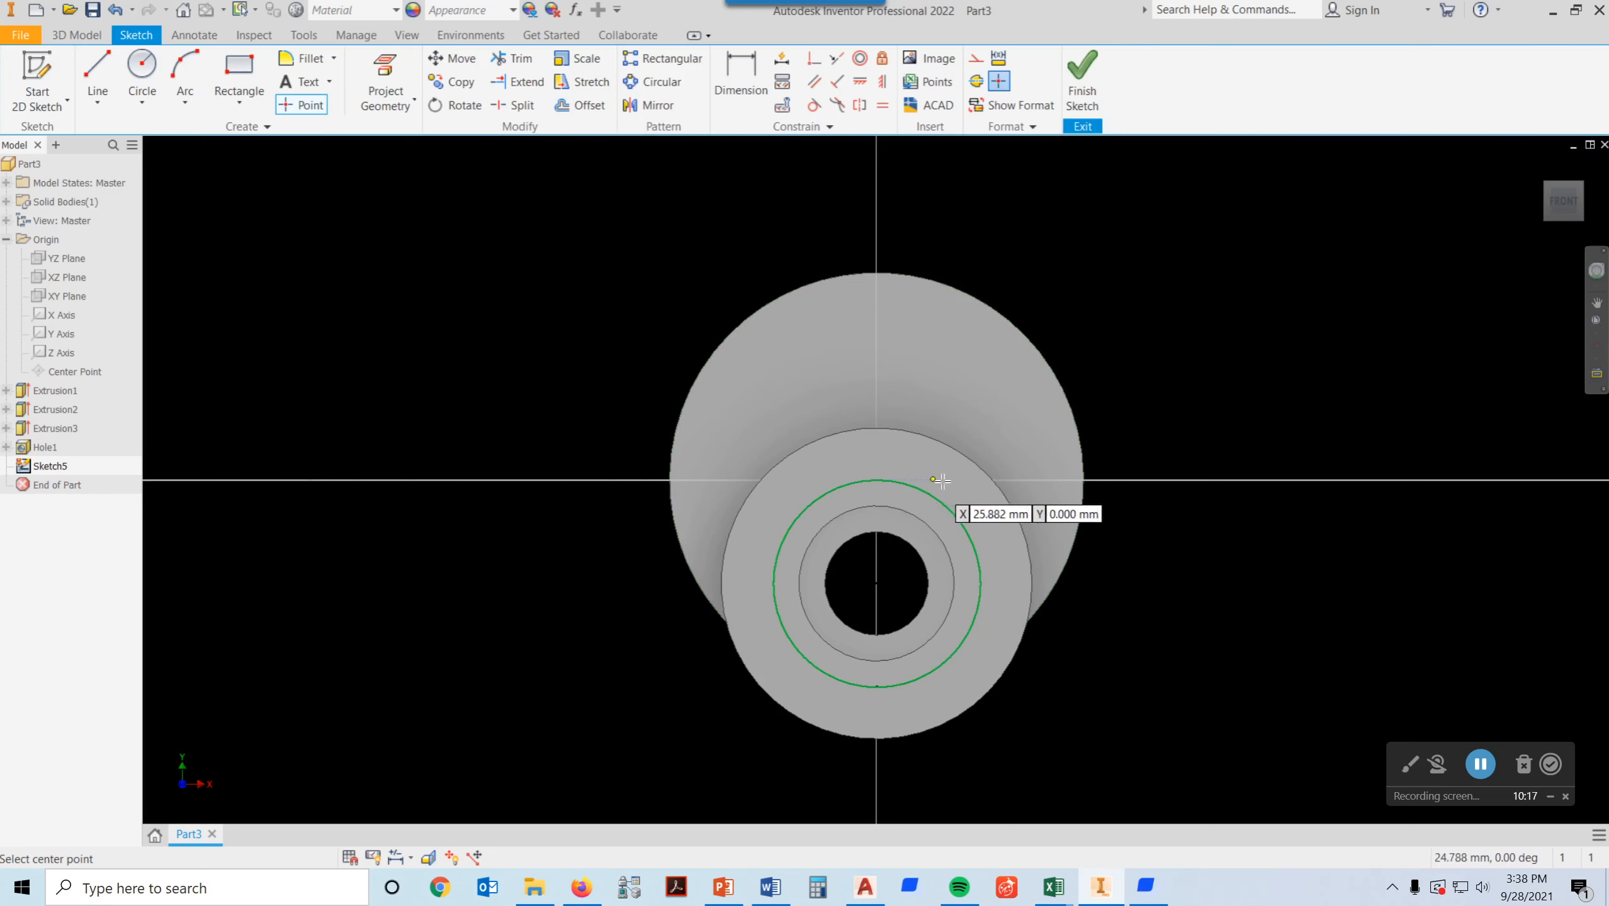
click(1027, 481)
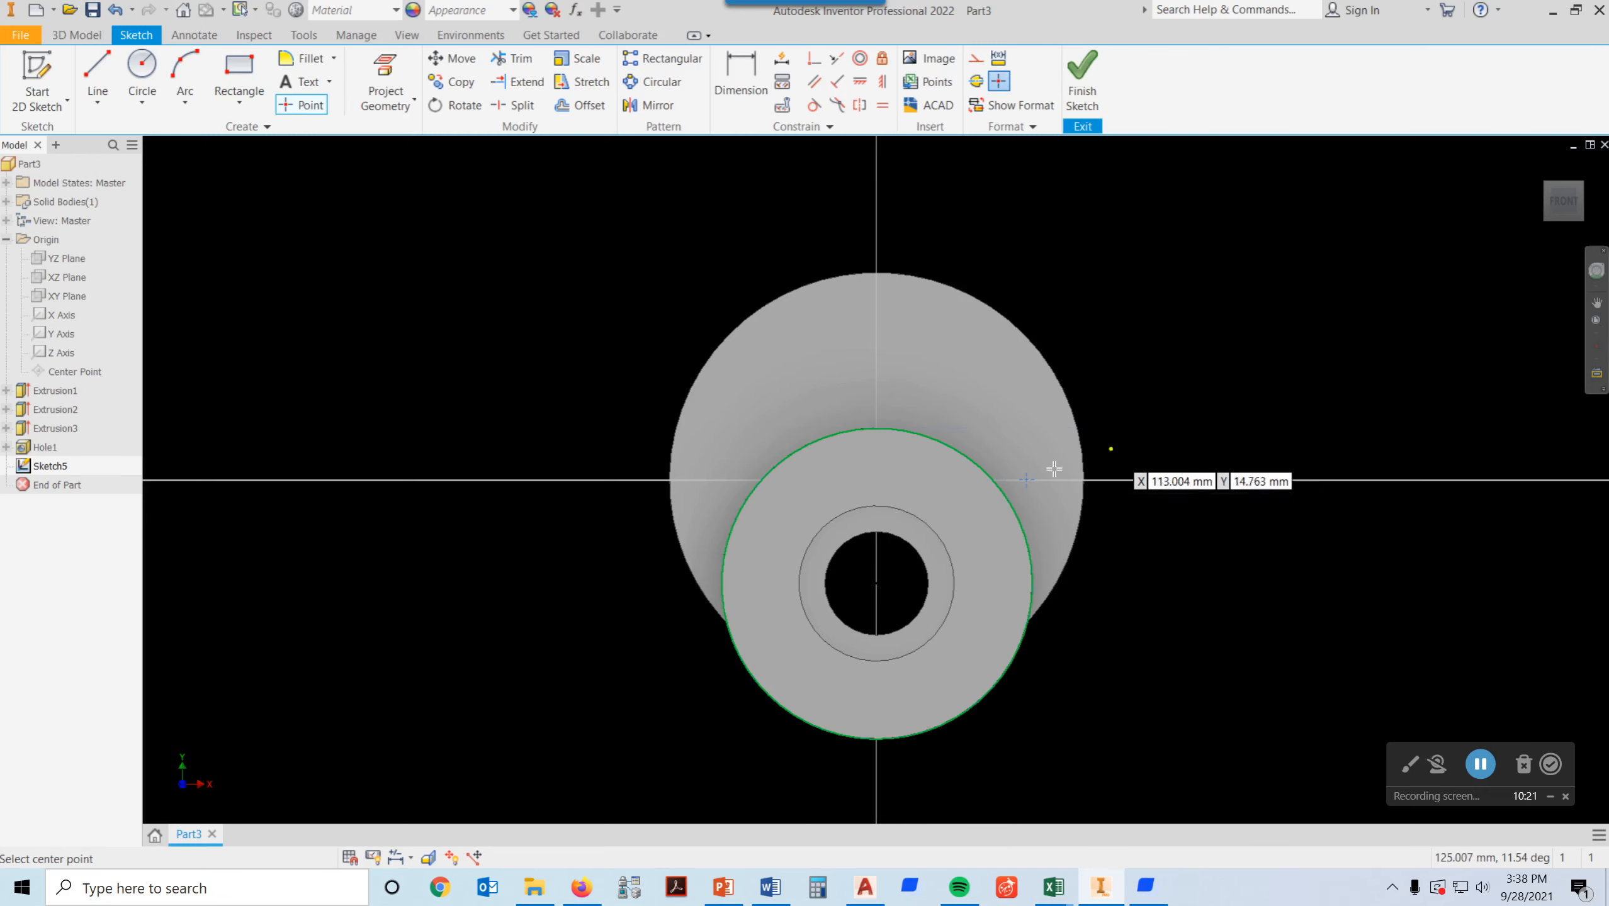
scroll(1054, 469, up, 5)
scroll(1282, 395, down, 4)
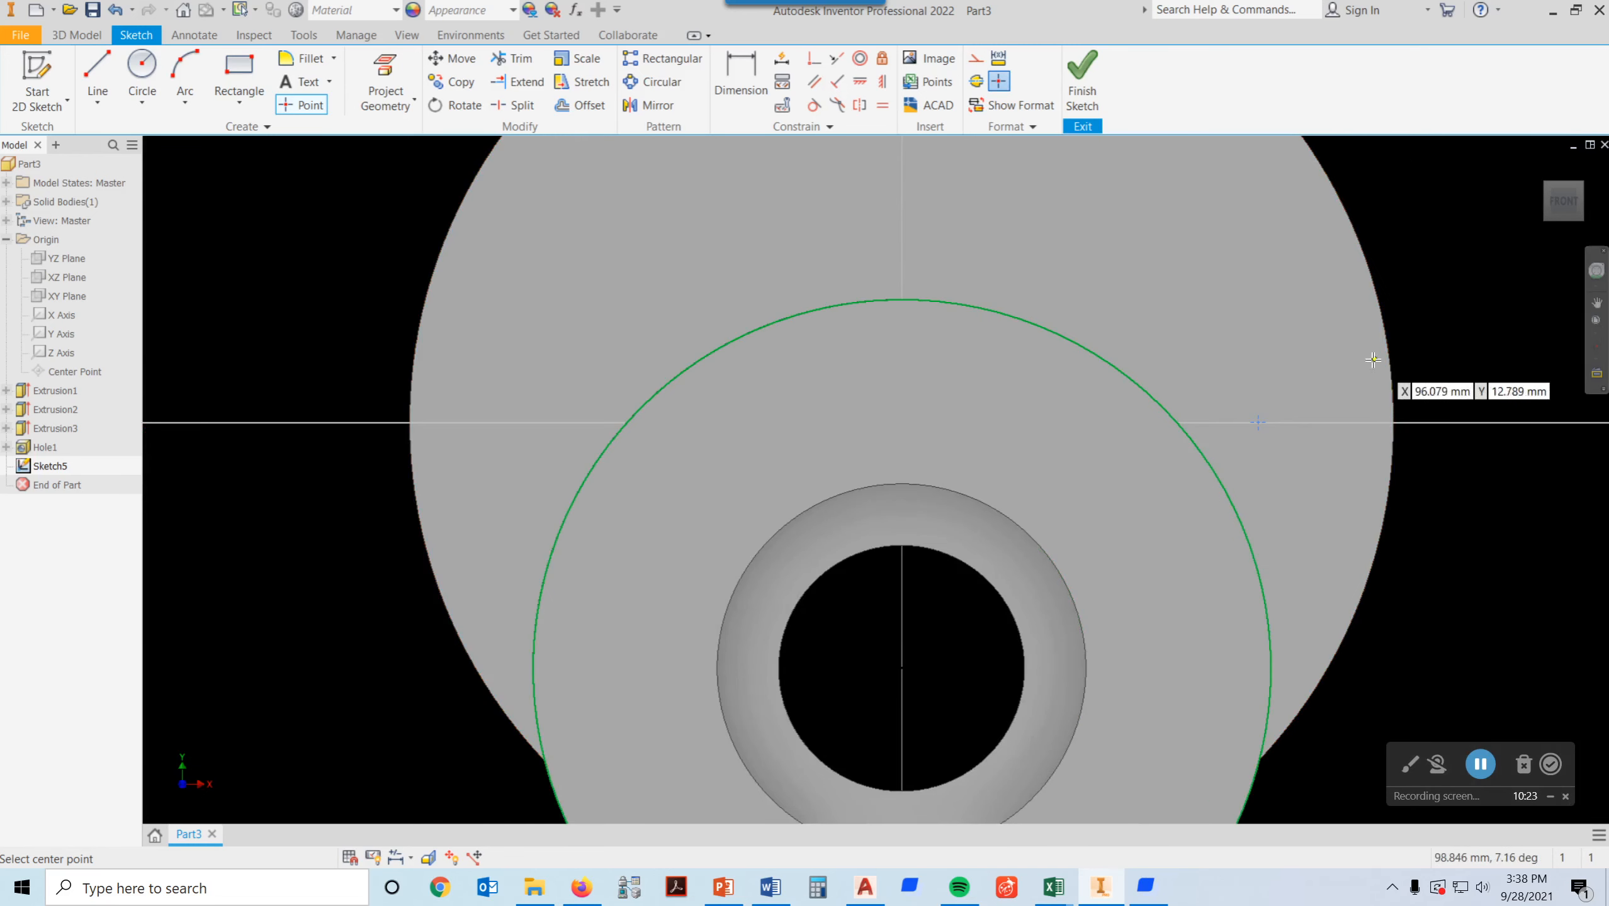
Step: Dimension the center point 75 mm horizontally from the large flange's vertical centerline and finish the sketch
click(740, 79)
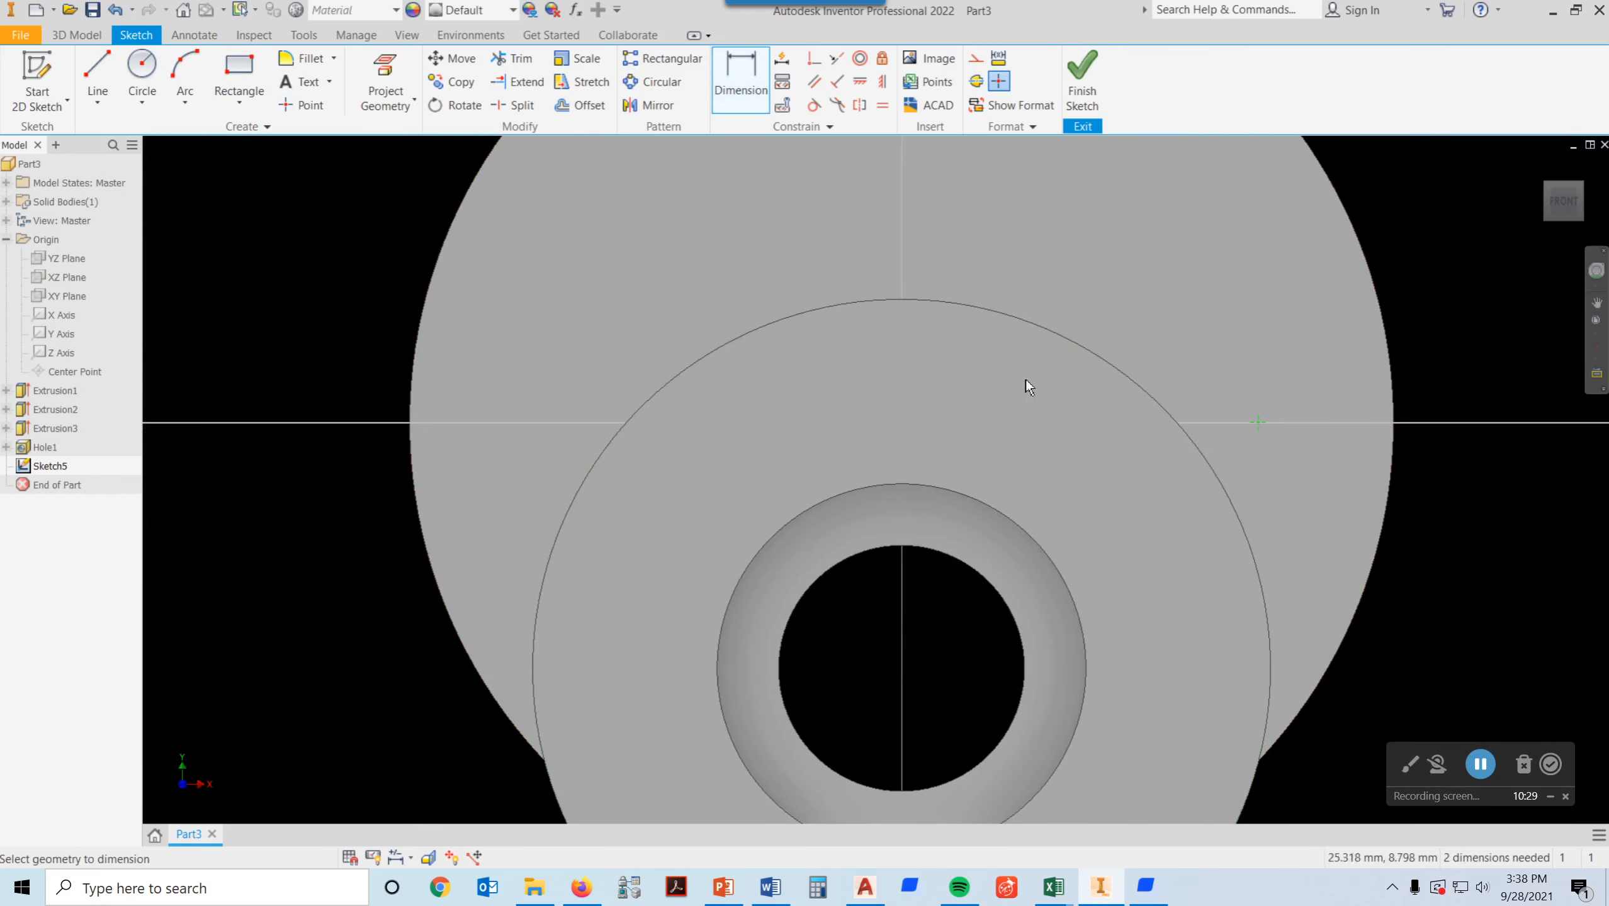
scroll(909, 412, up, 4)
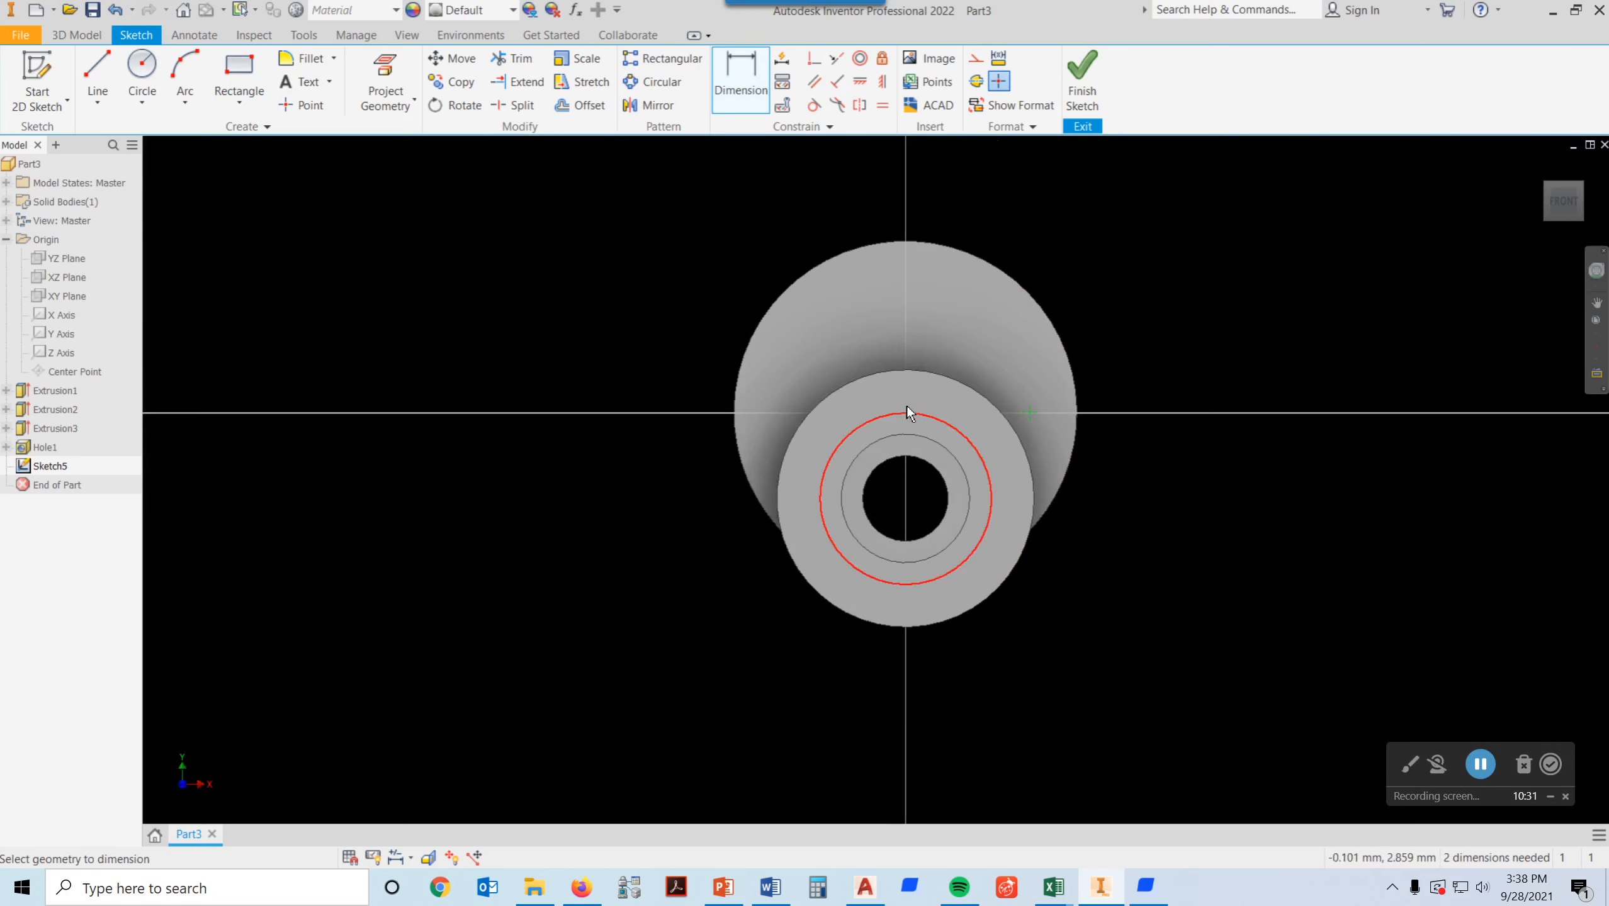
click(902, 411)
click(1029, 413)
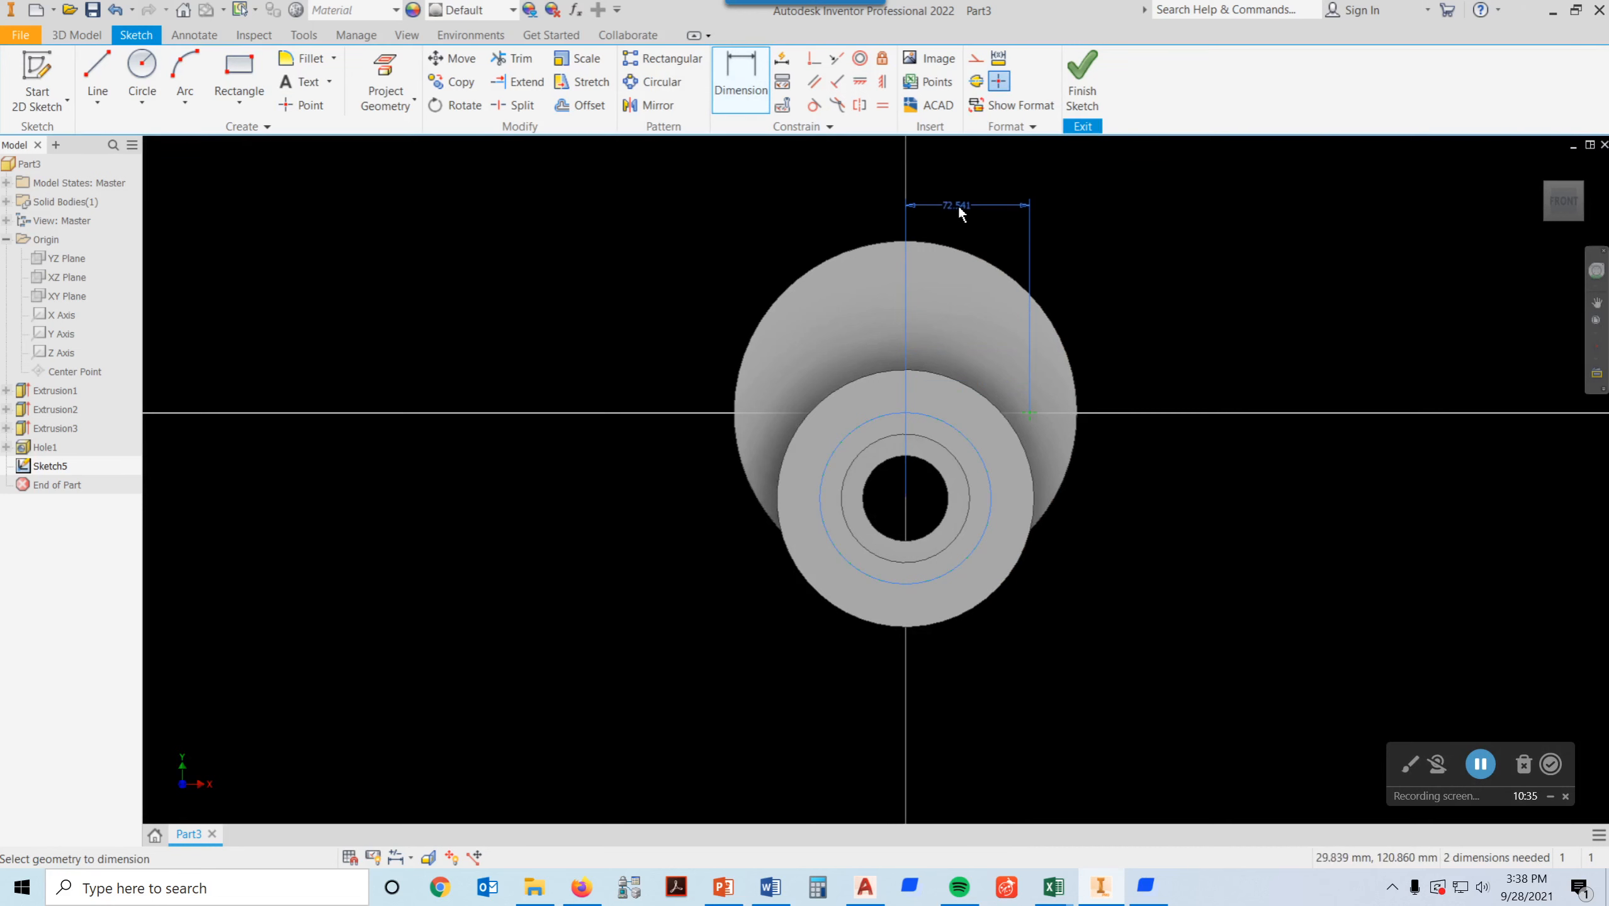
scroll(958, 206, down, 3)
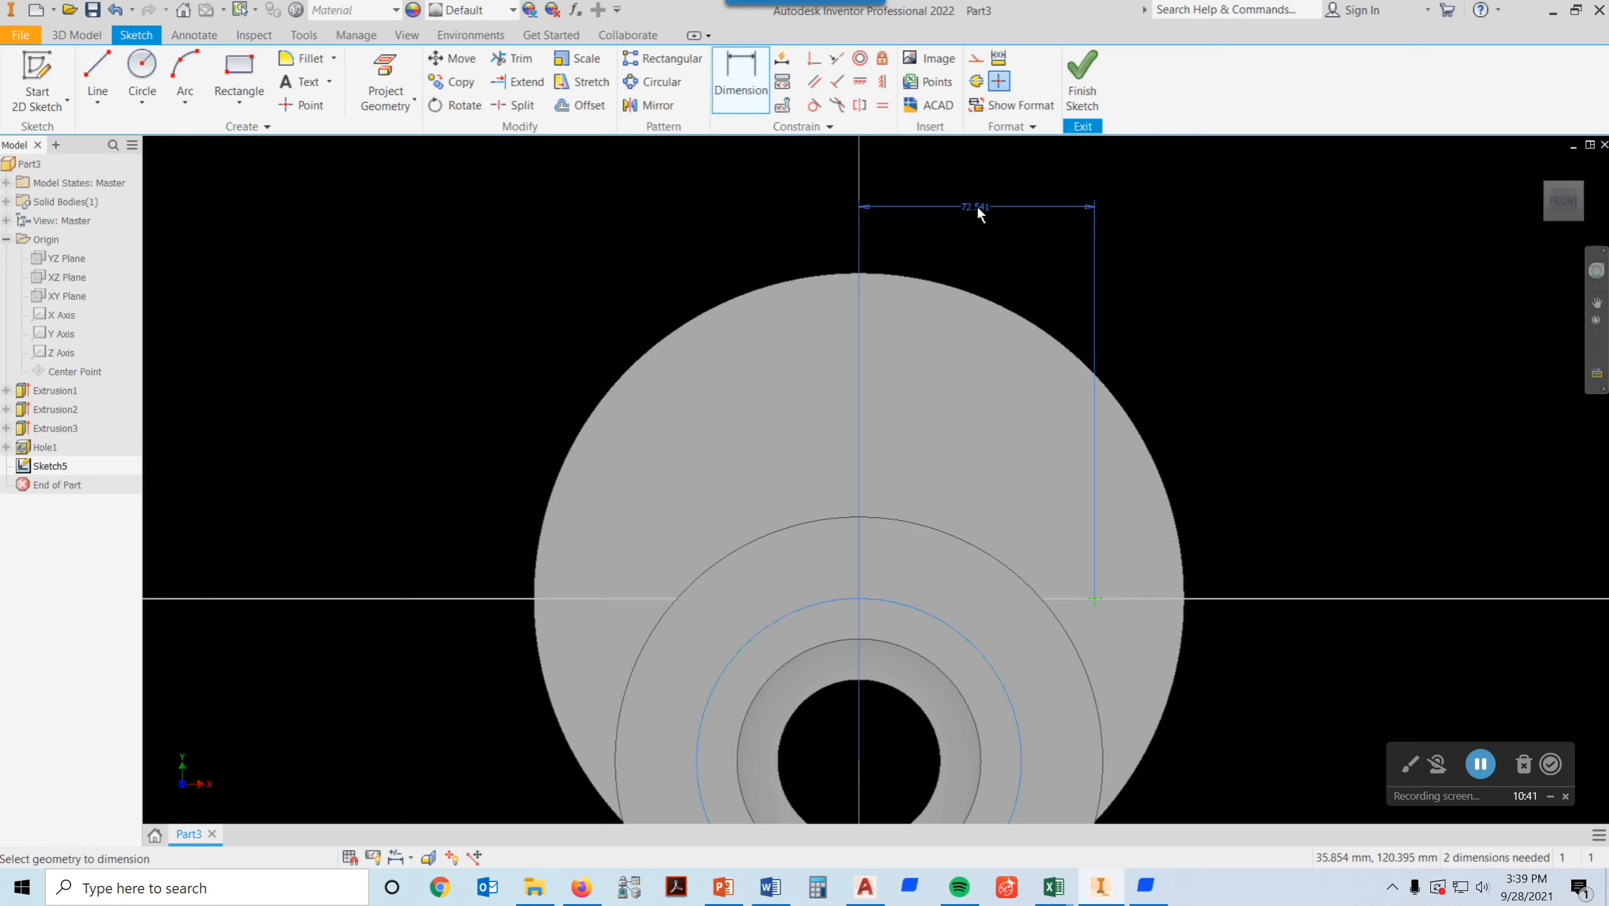
click(983, 216)
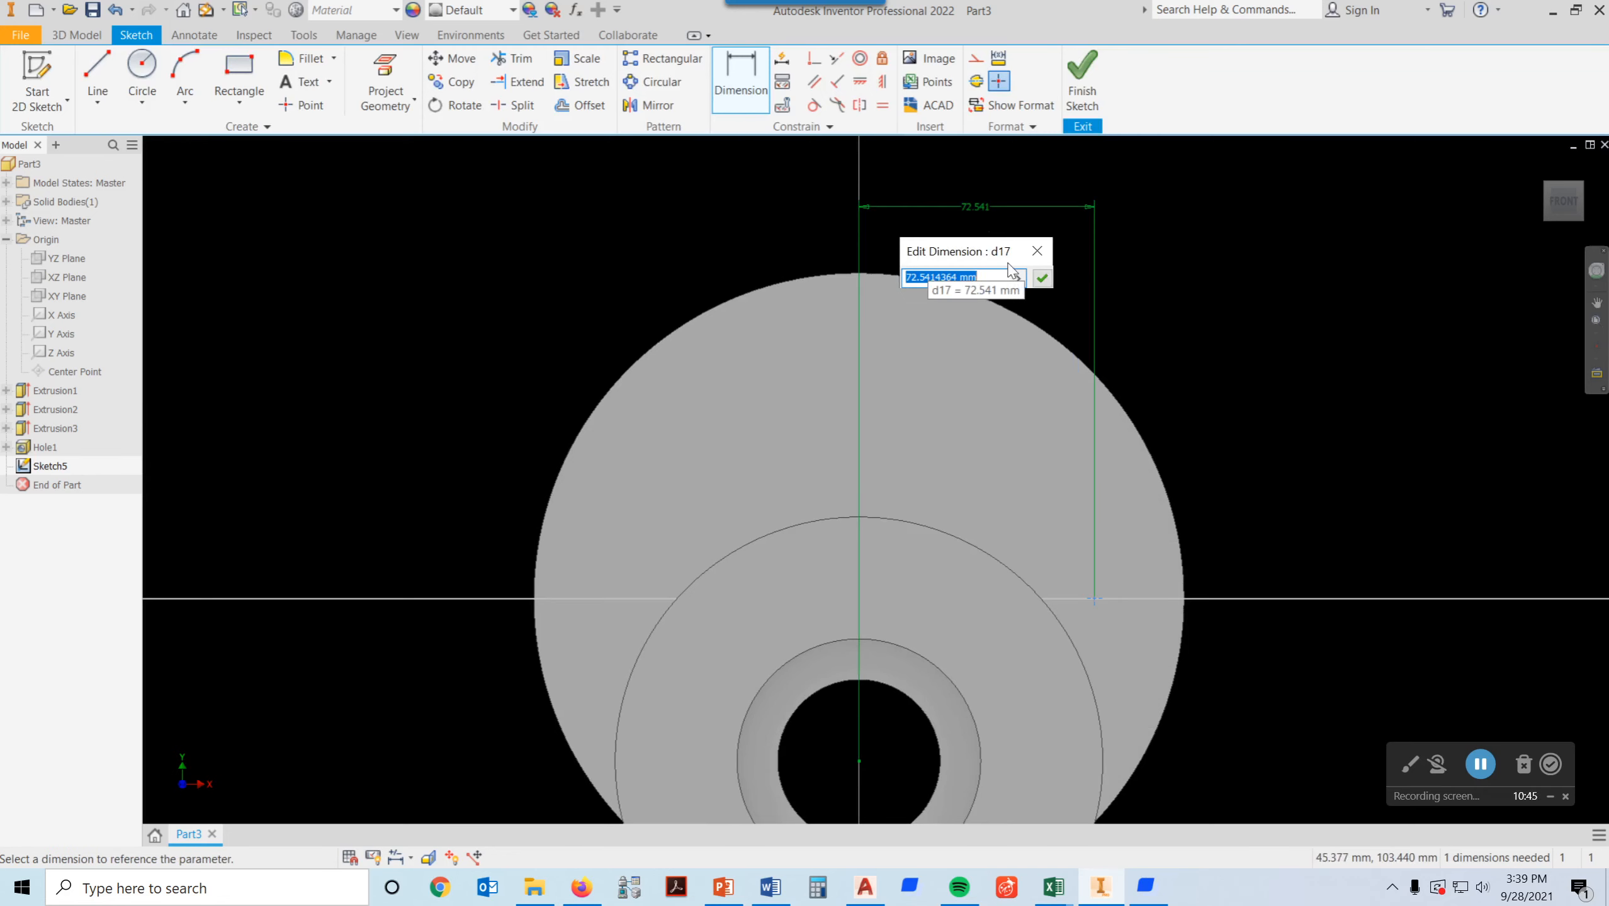
text(75)
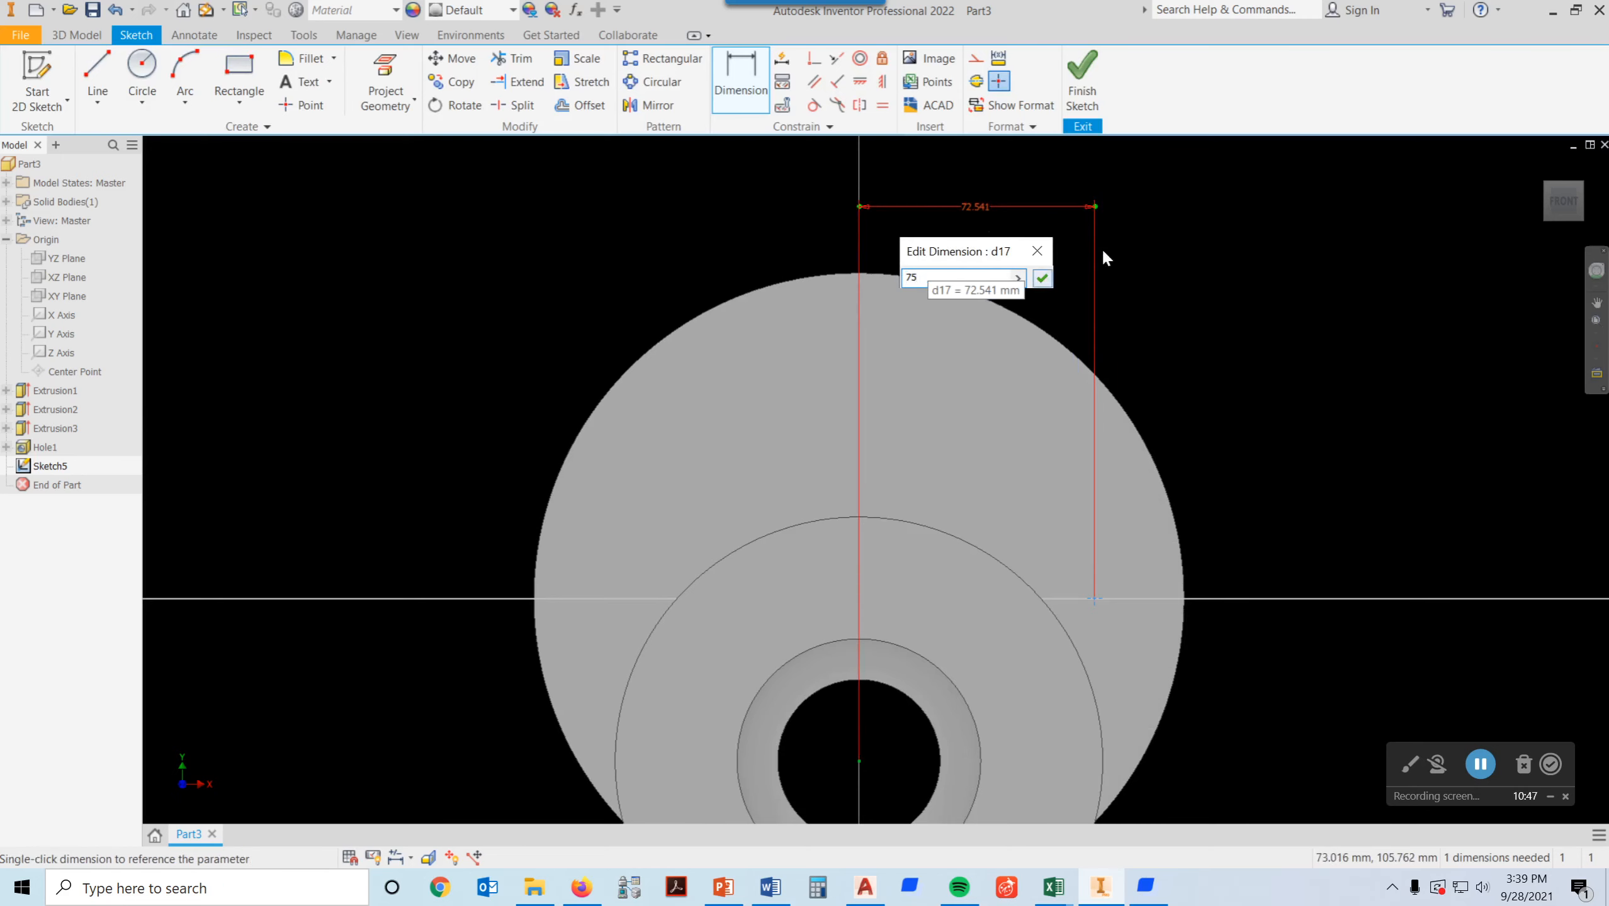
click(1043, 278)
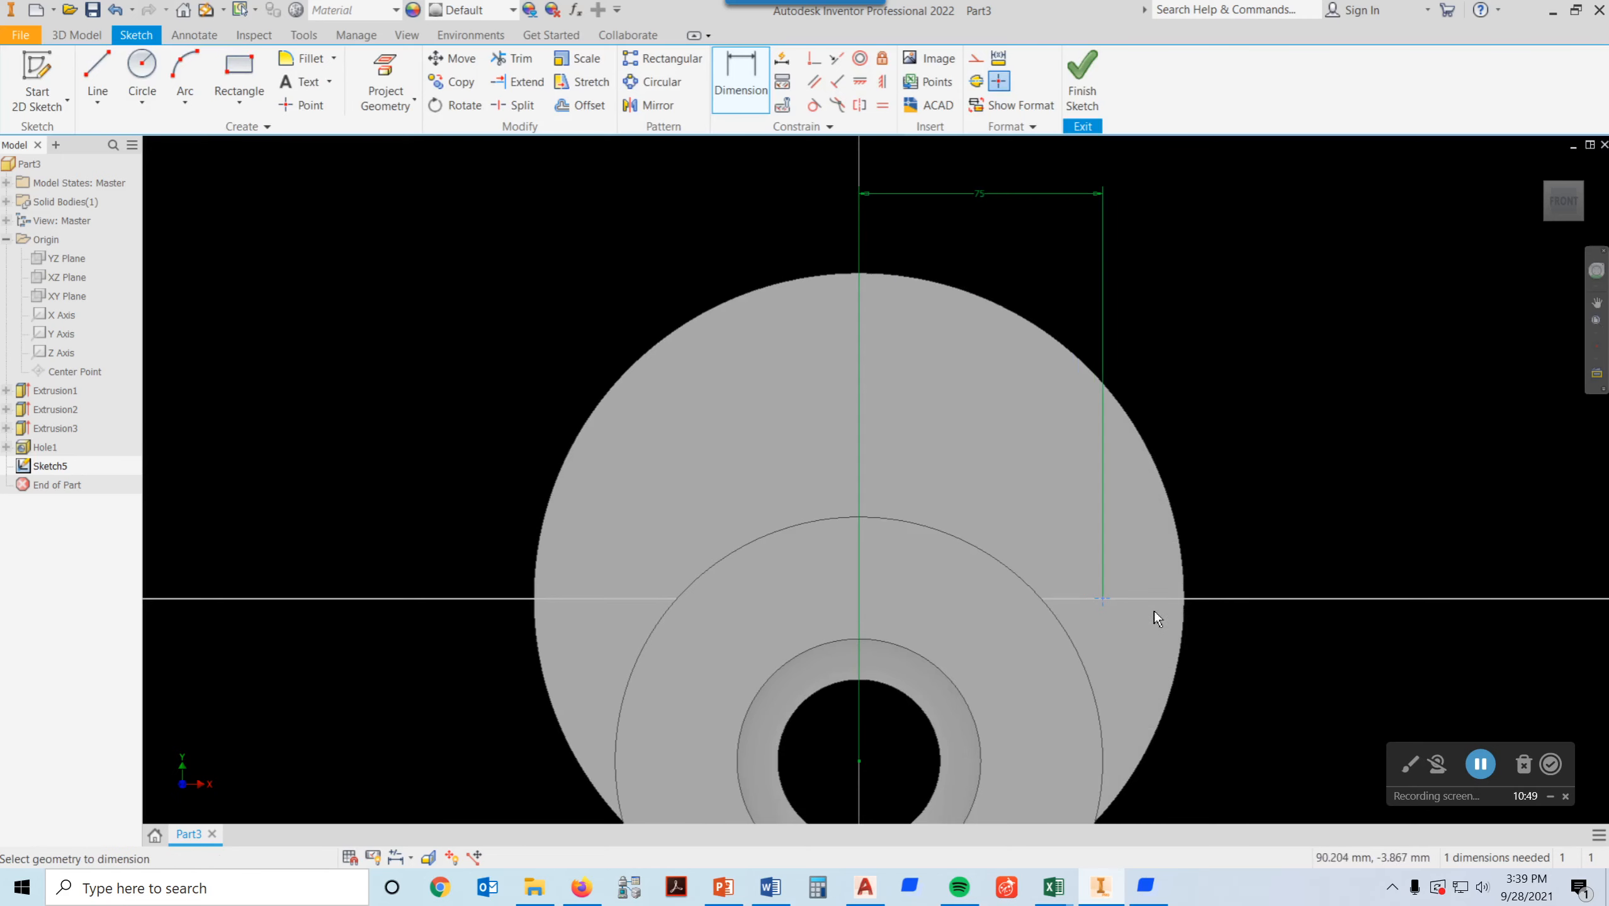
scroll(1133, 596, up, 3)
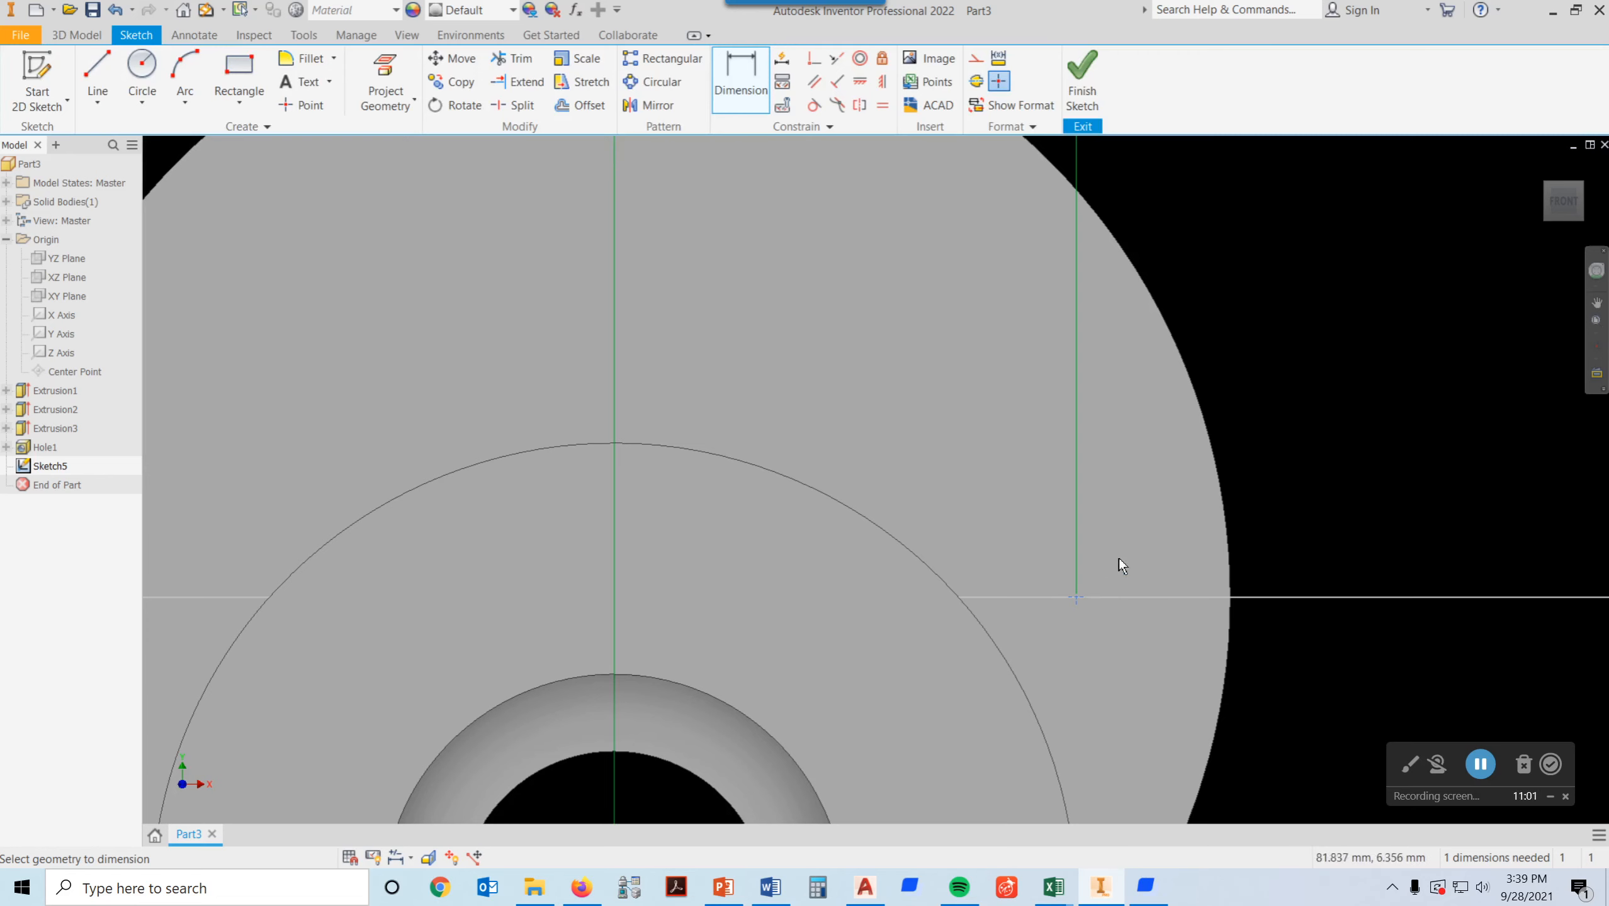
scroll(1119, 562, down, 3)
middle_drag(1211, 294, 1201, 285)
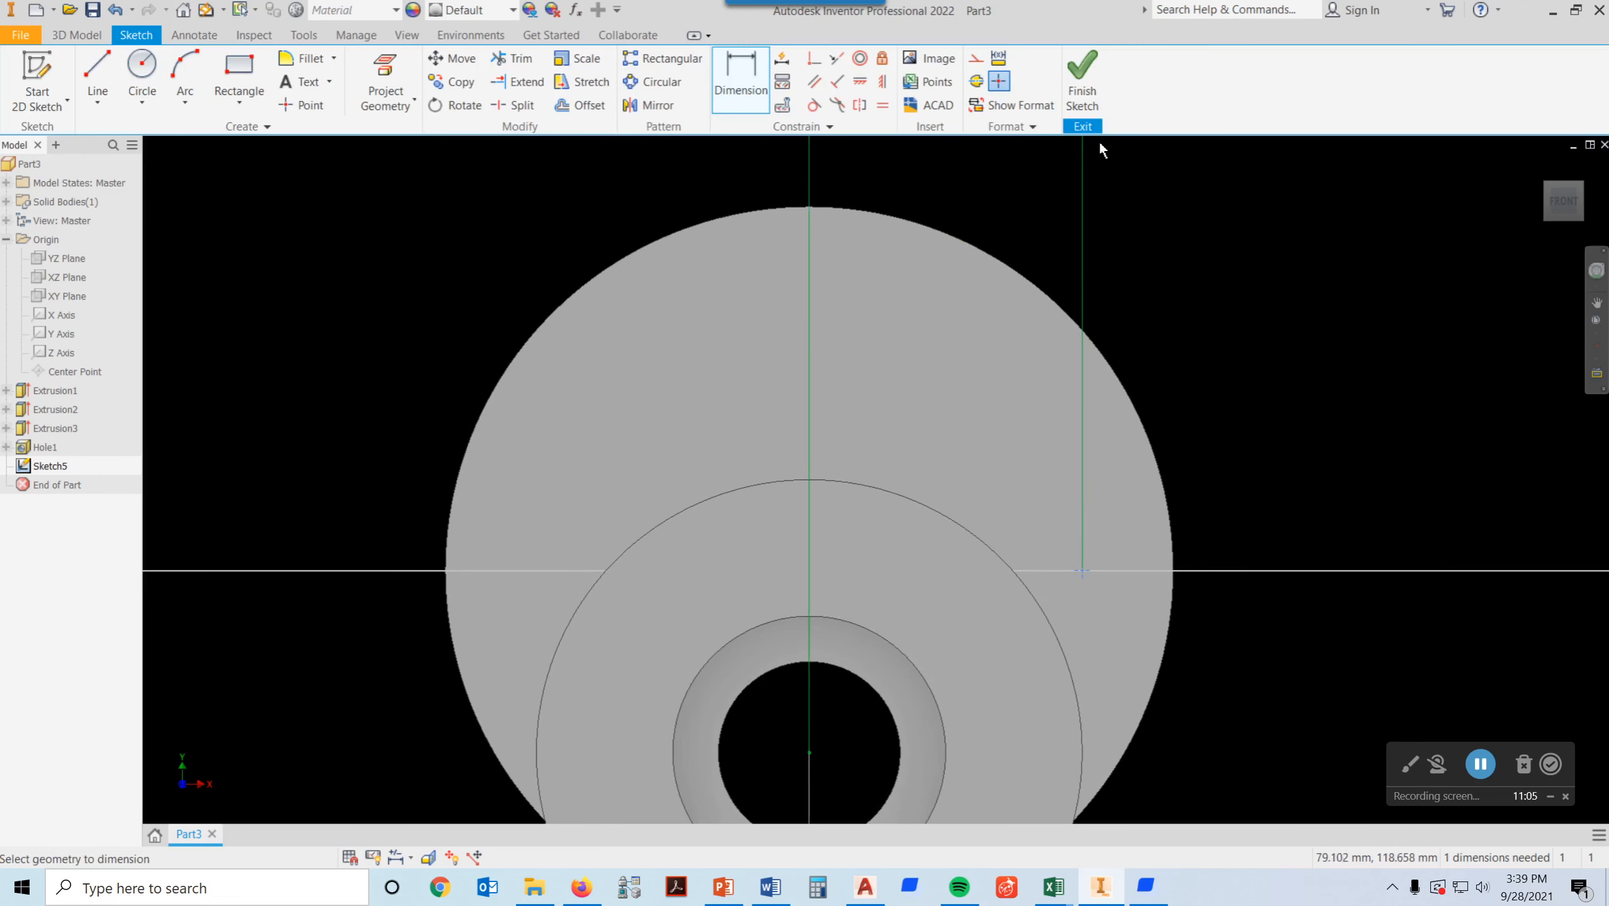
click(1083, 96)
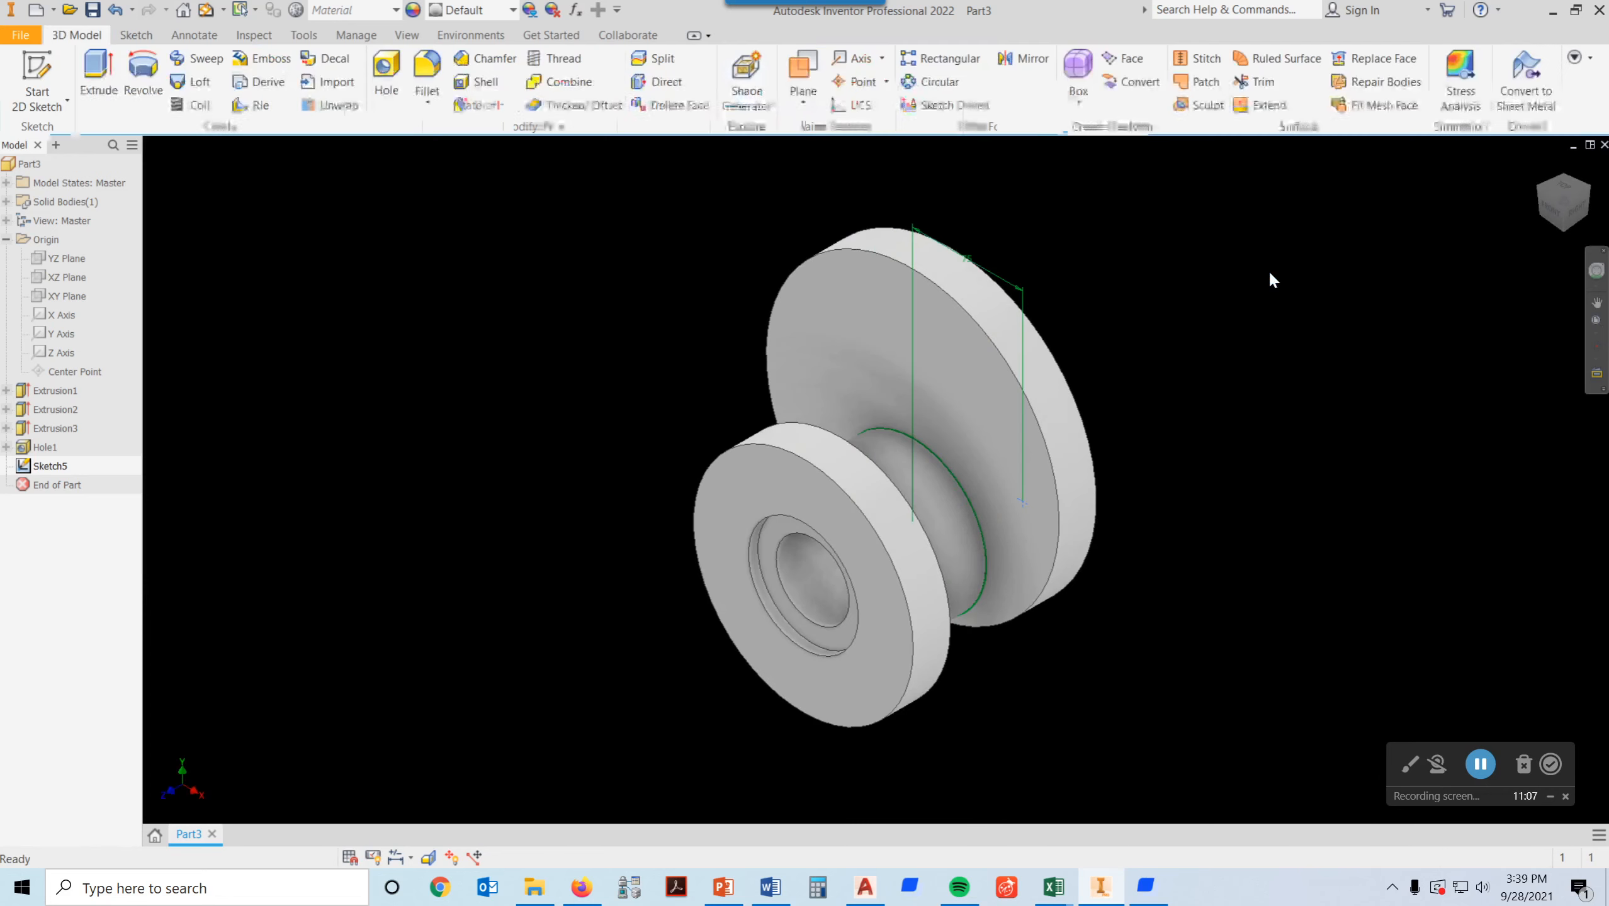
Step: Create a 19 mm diameter simple through-all hole with no counterbore at the sketched point on the large flange
click(385, 70)
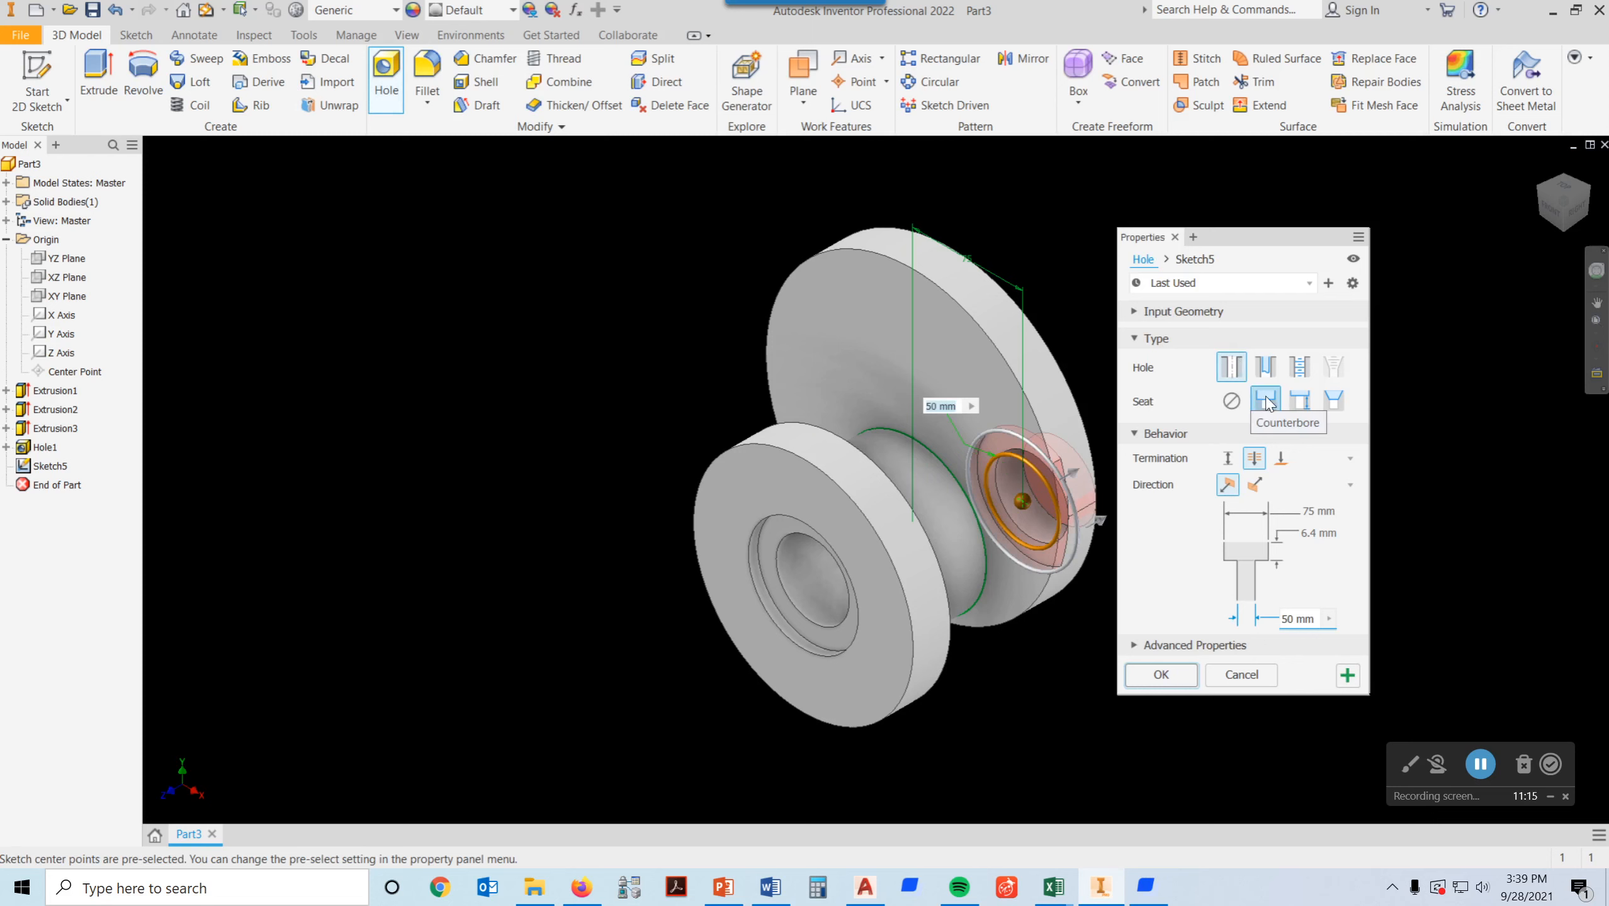
click(1231, 404)
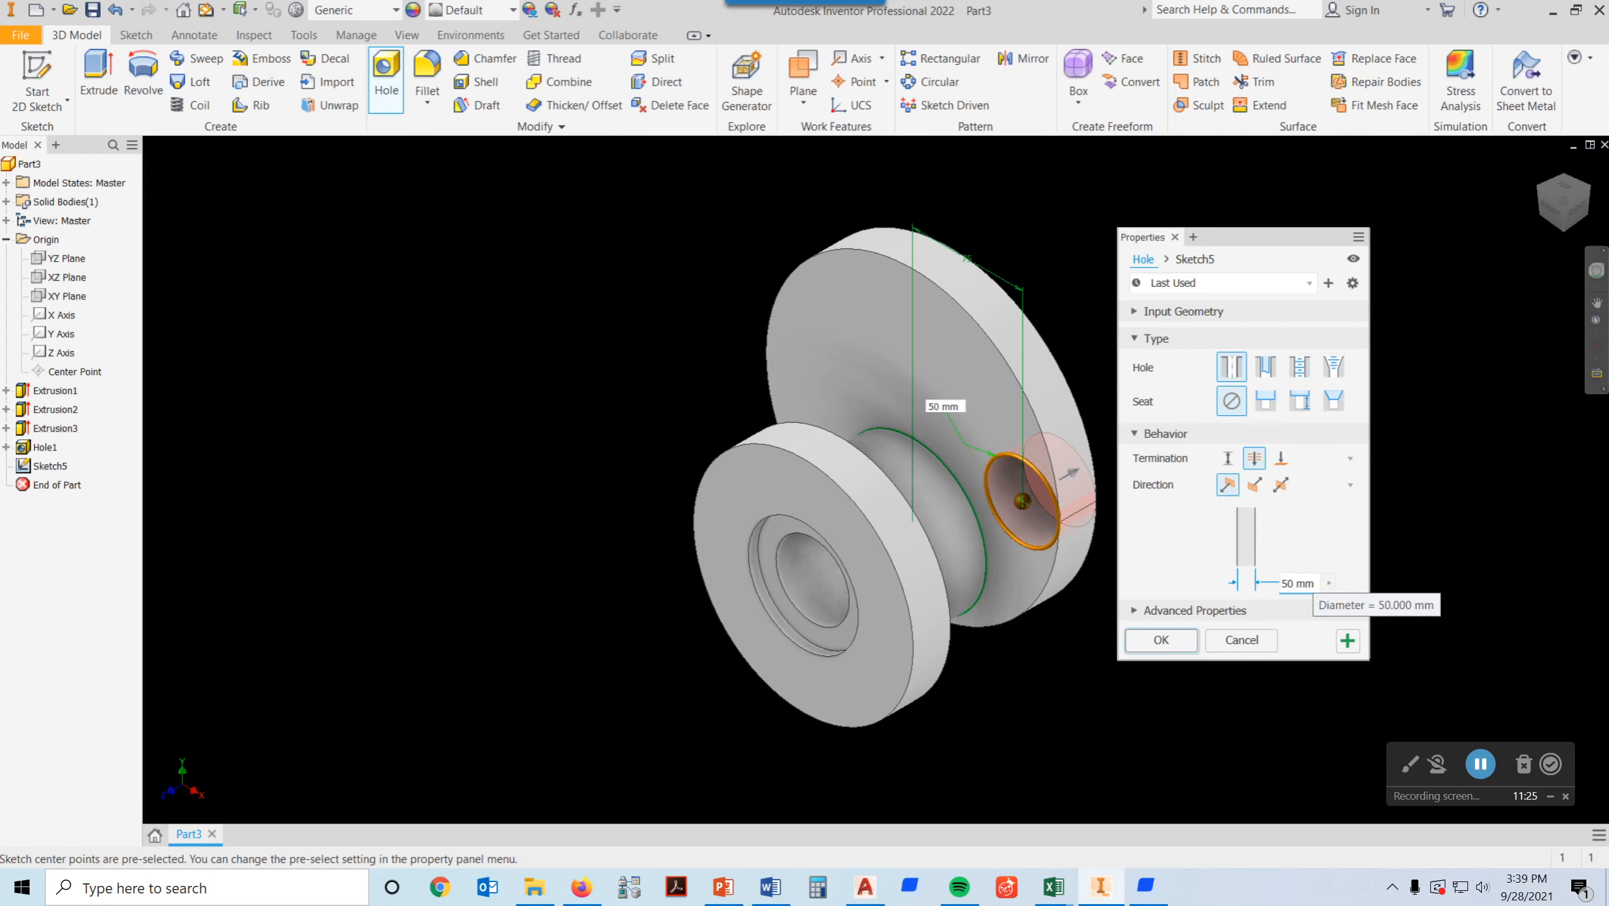
click(1298, 584)
text(1)
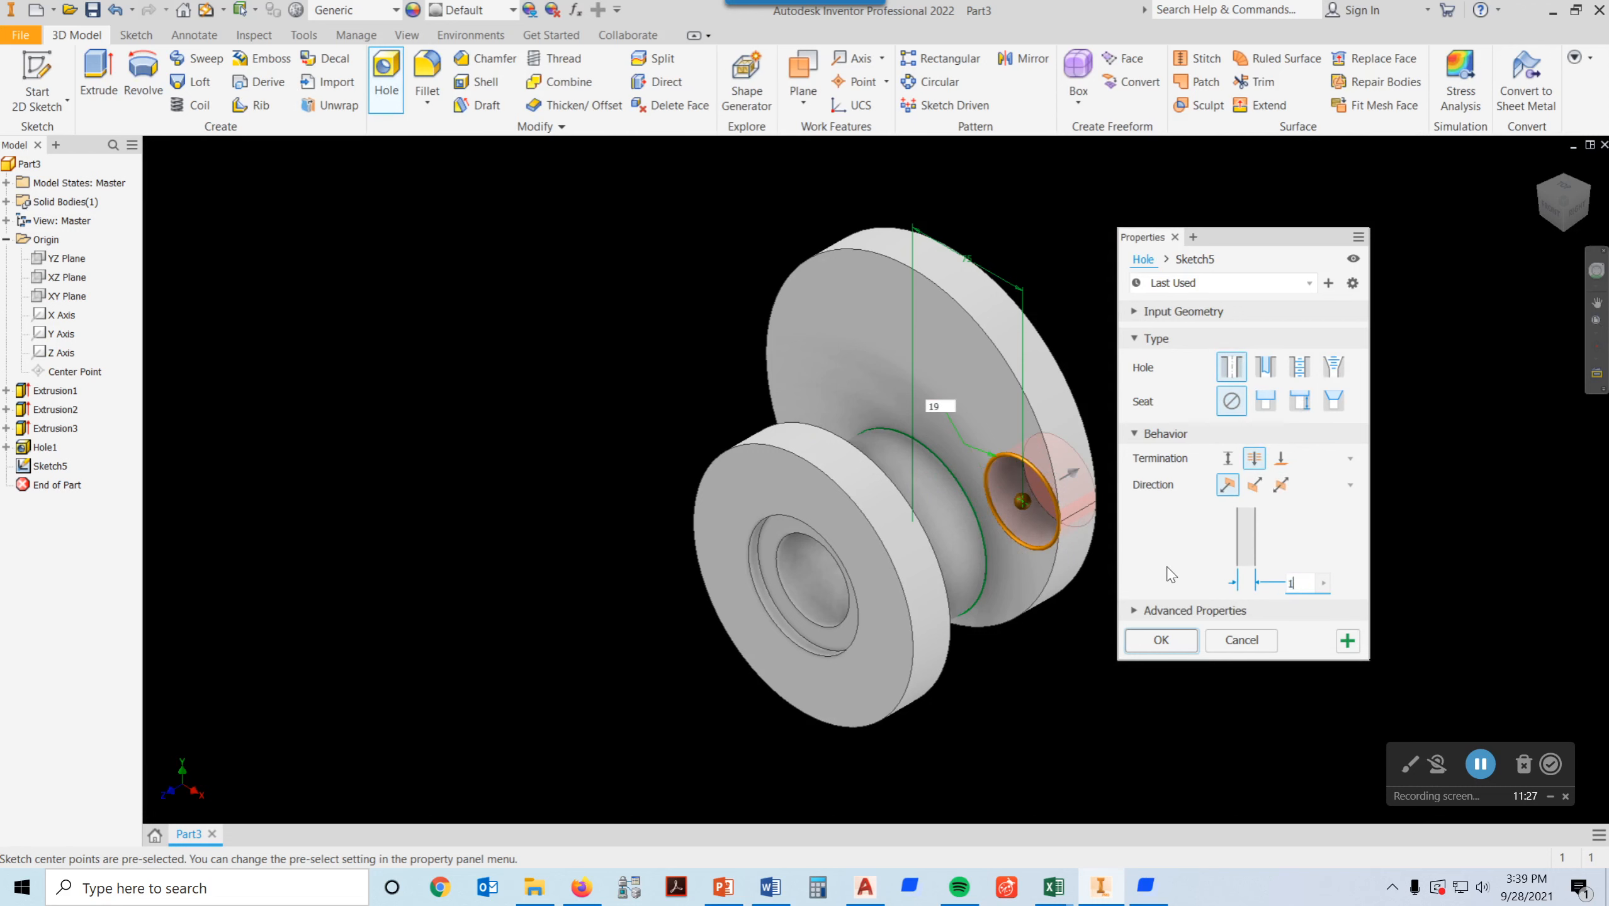
text(9)
click(1173, 640)
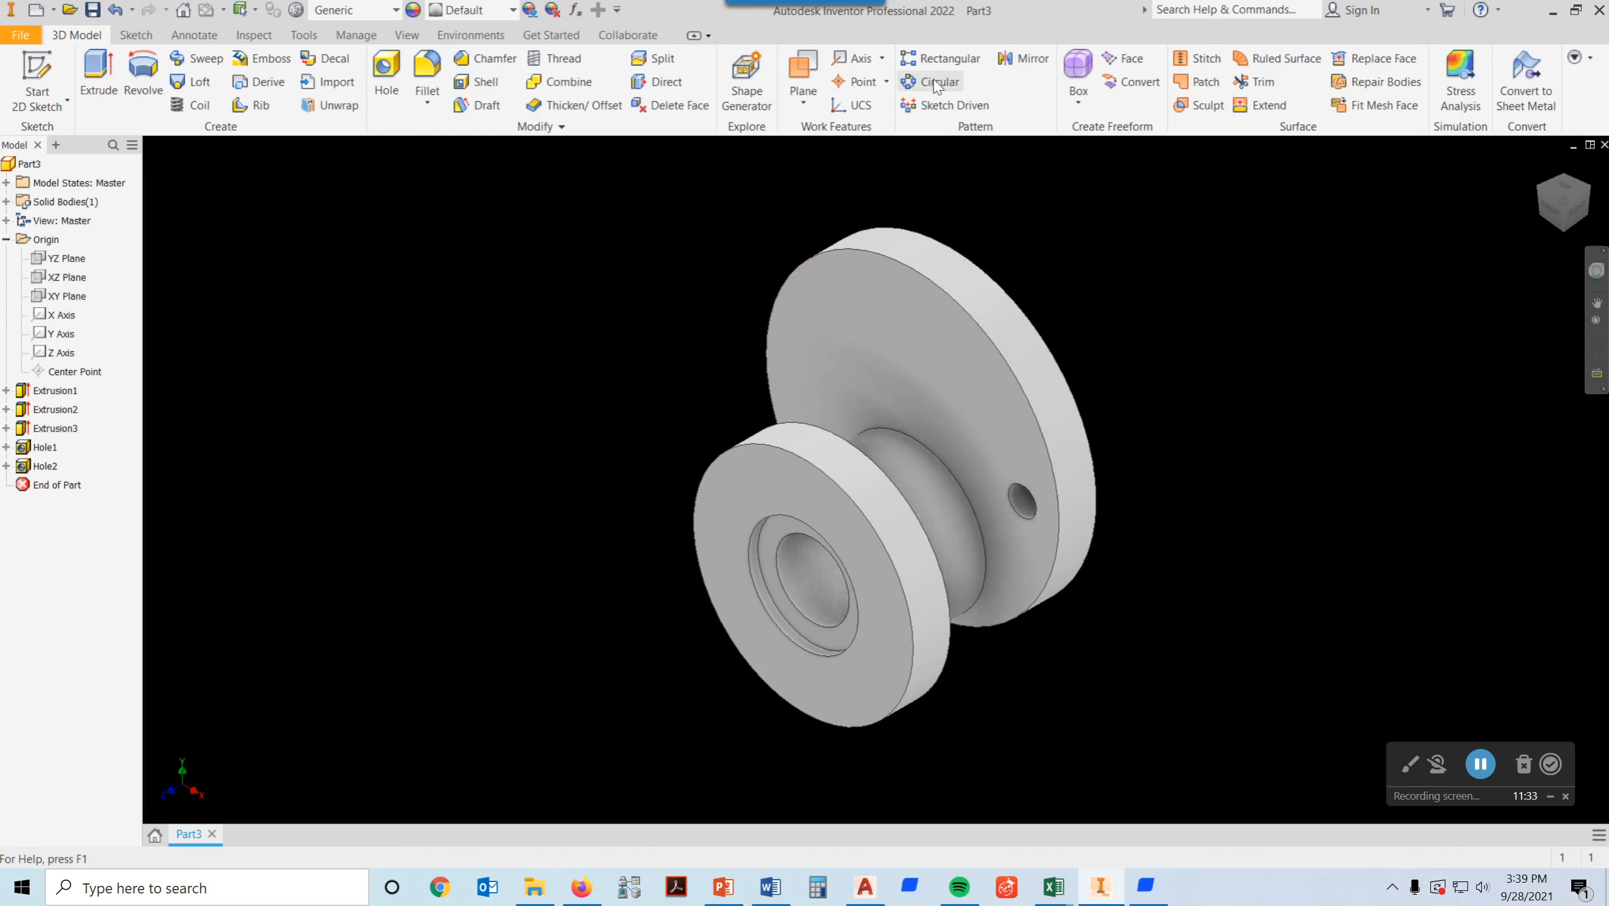
Step: Circular-pattern the 19 mm hole around the large flange's axis with 5 occurrences over 180 degrees
click(938, 84)
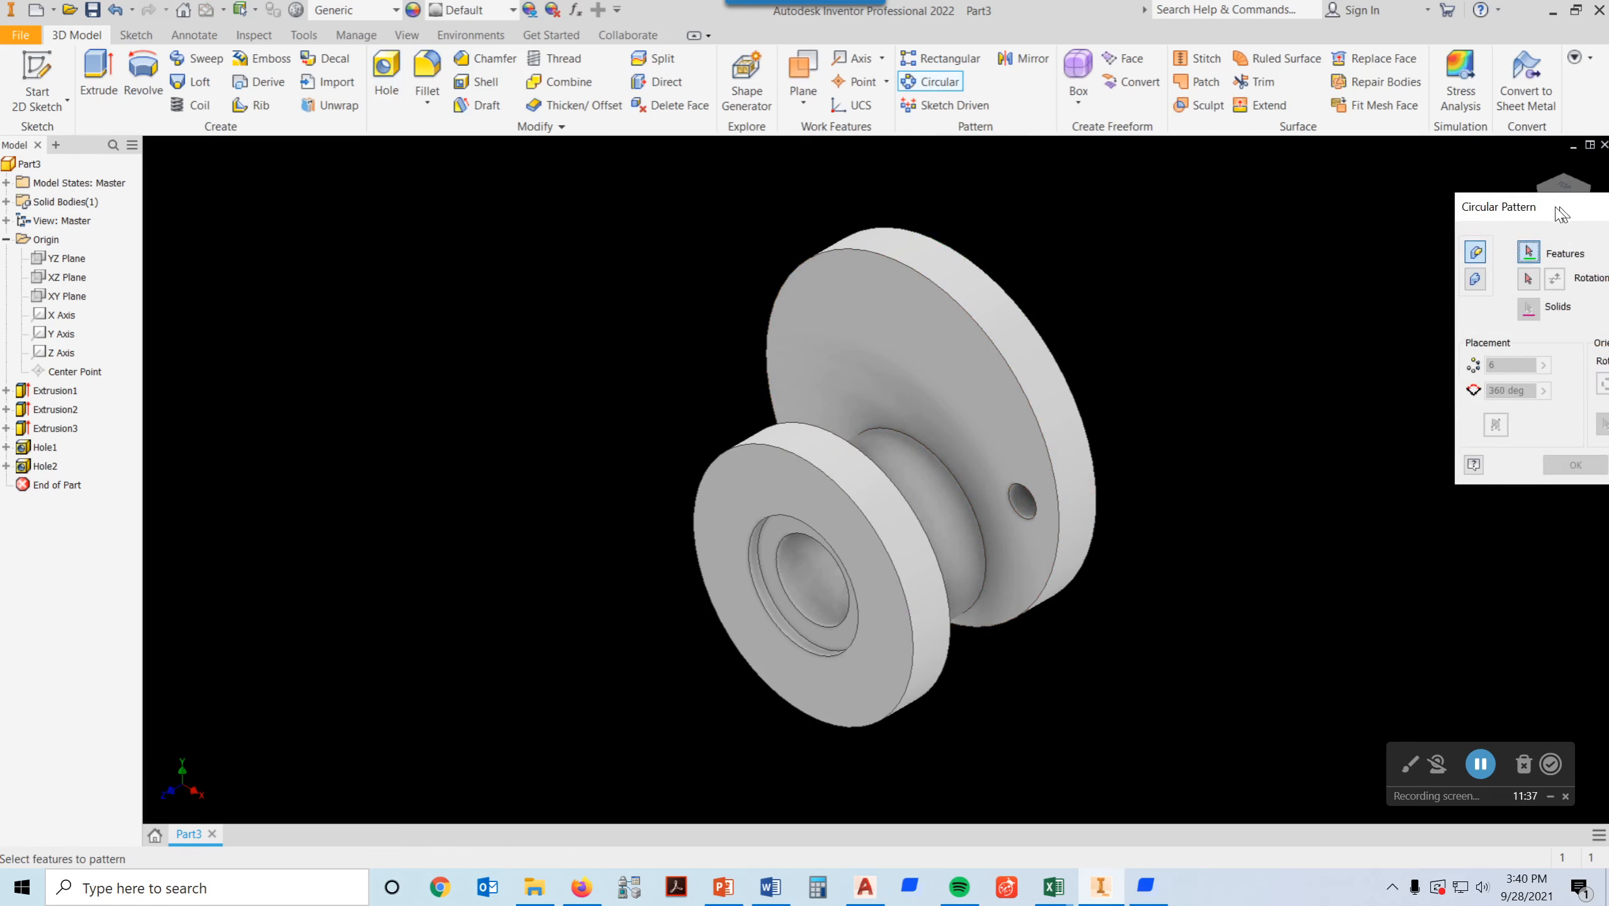
drag(1563, 210, 1242, 204)
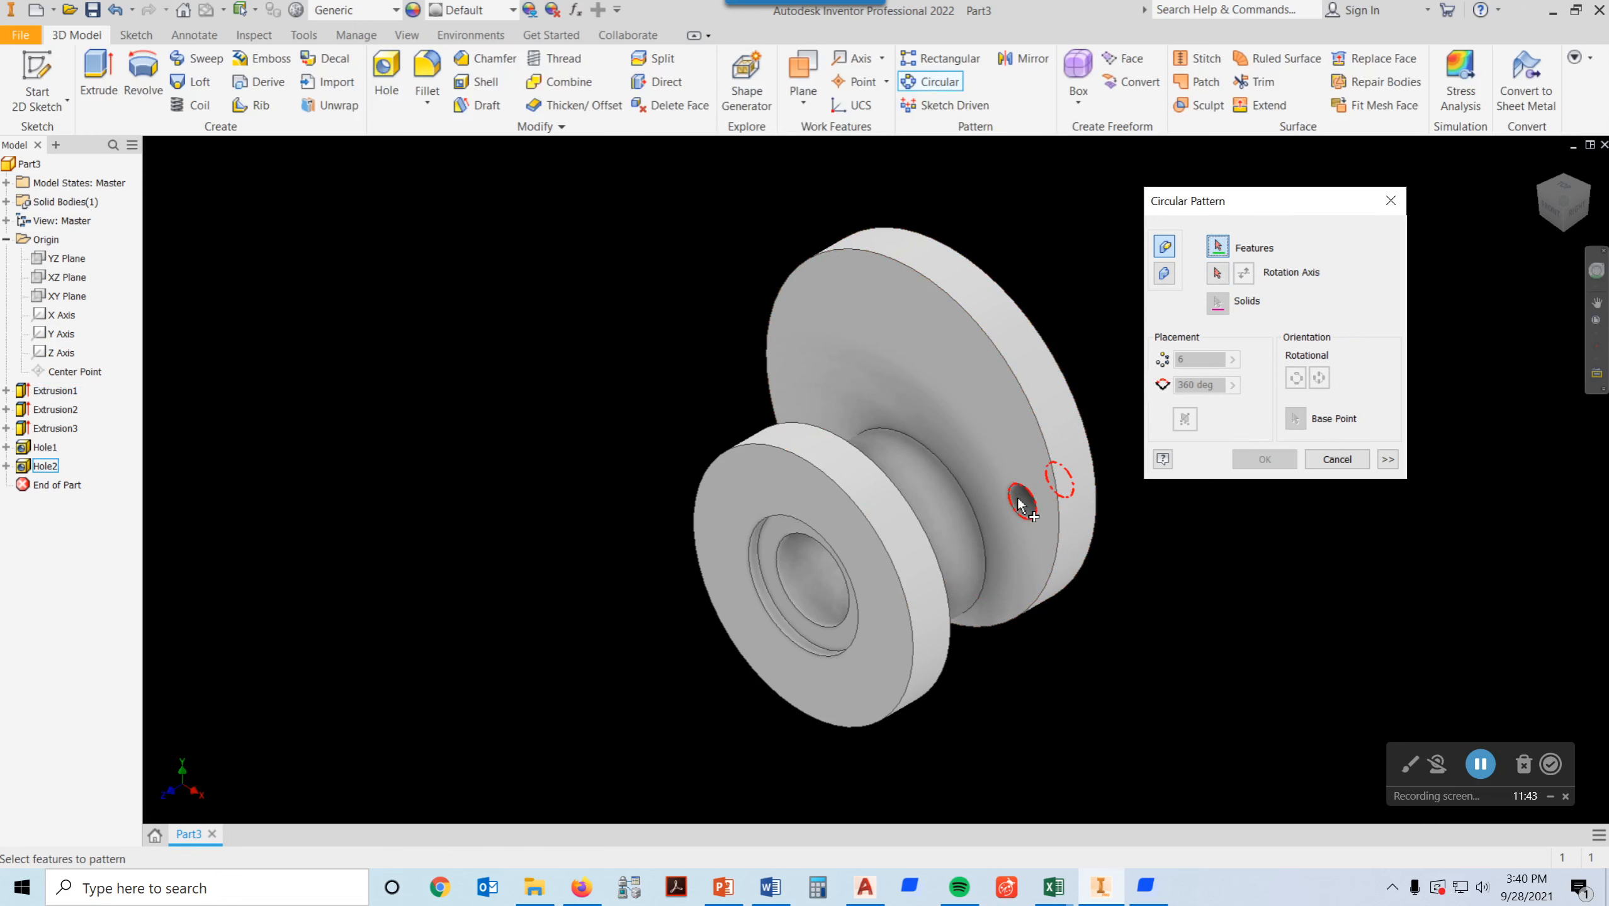
click(50, 469)
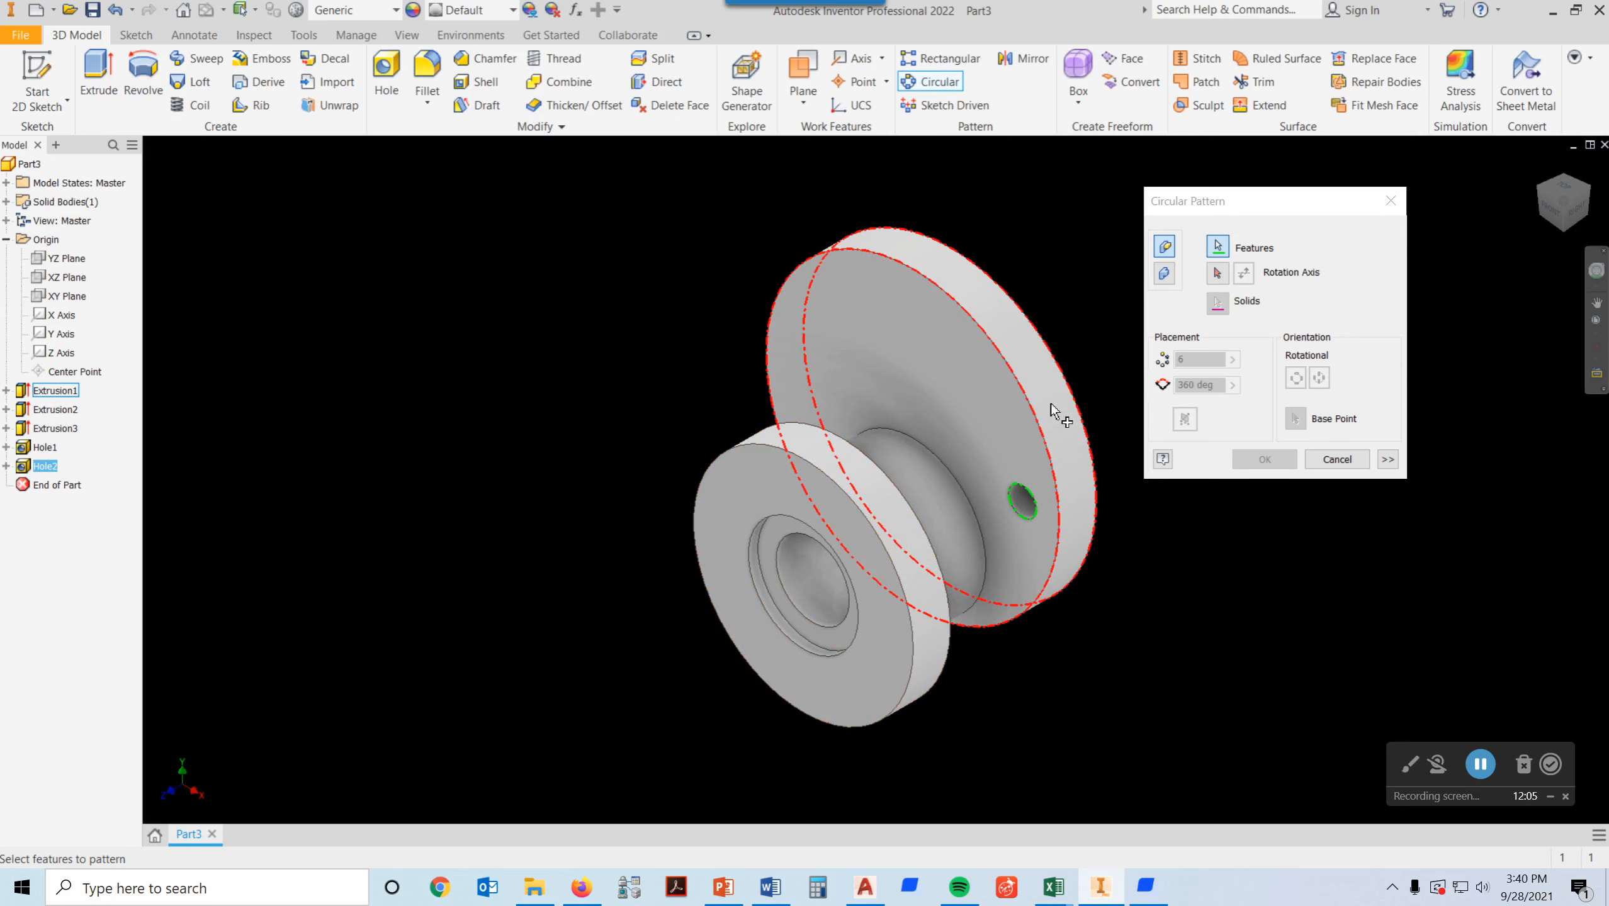
click(1218, 275)
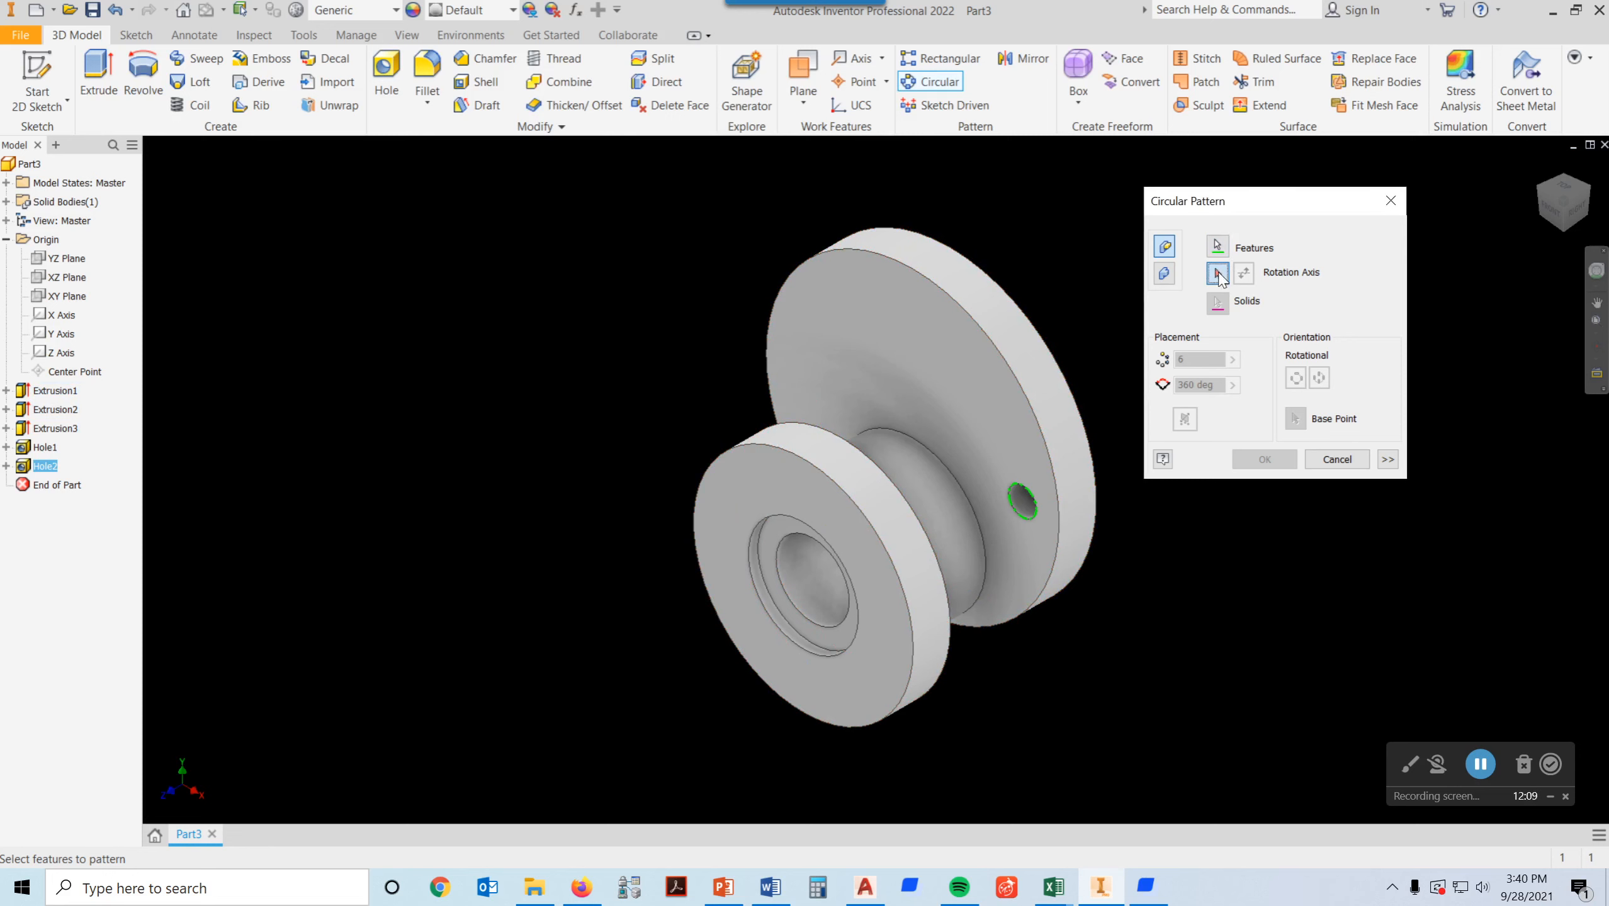
click(1023, 344)
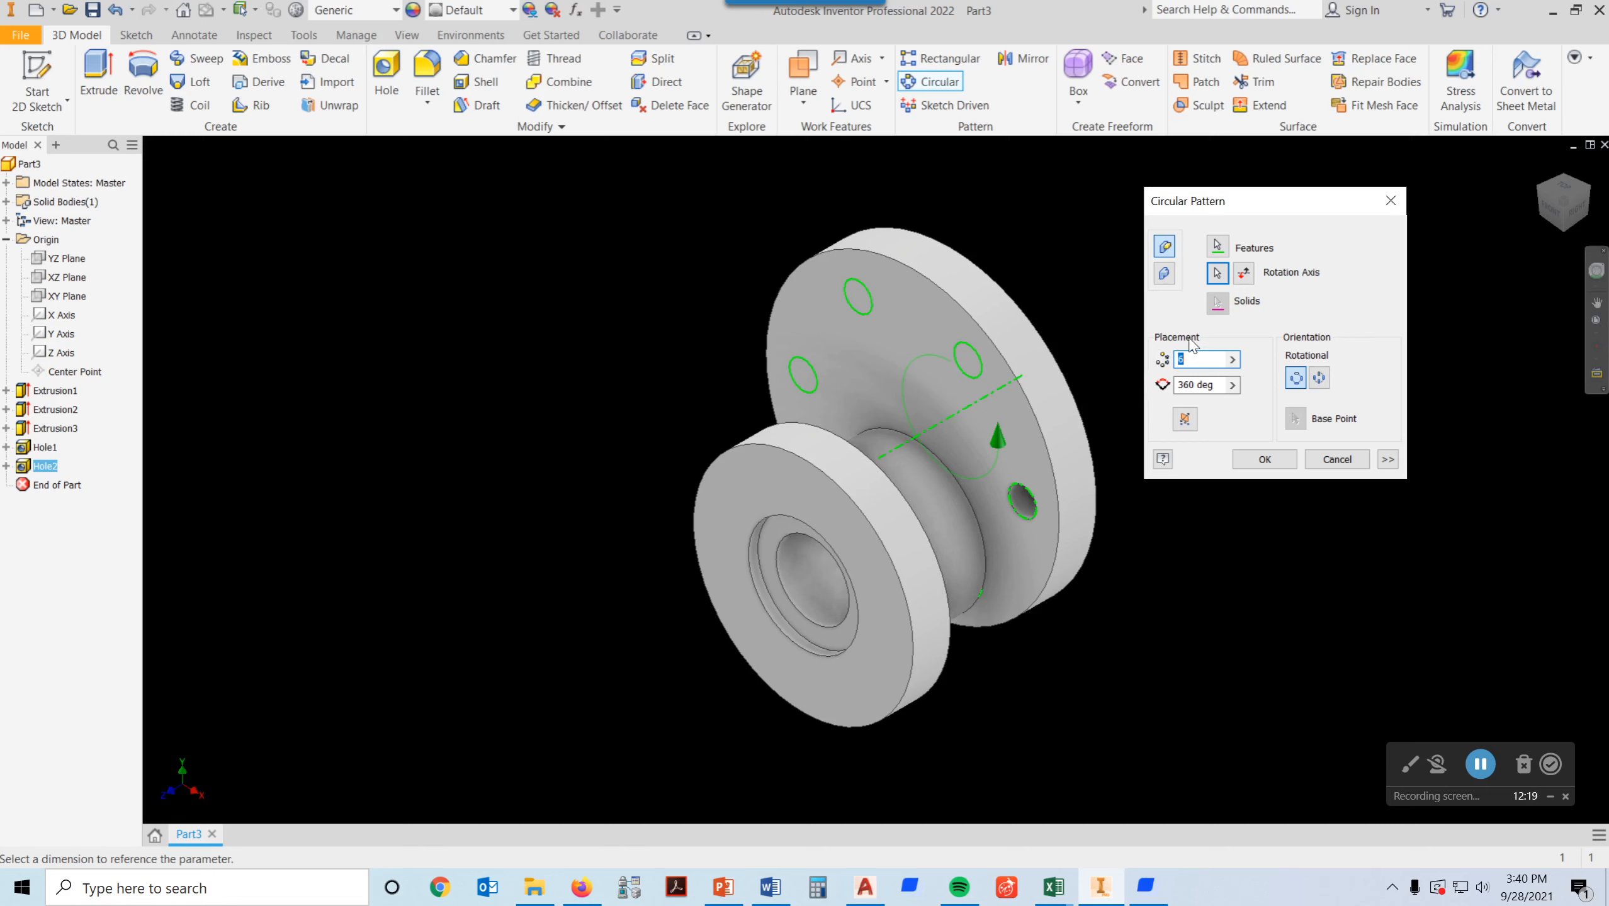
text(6)
text(5)
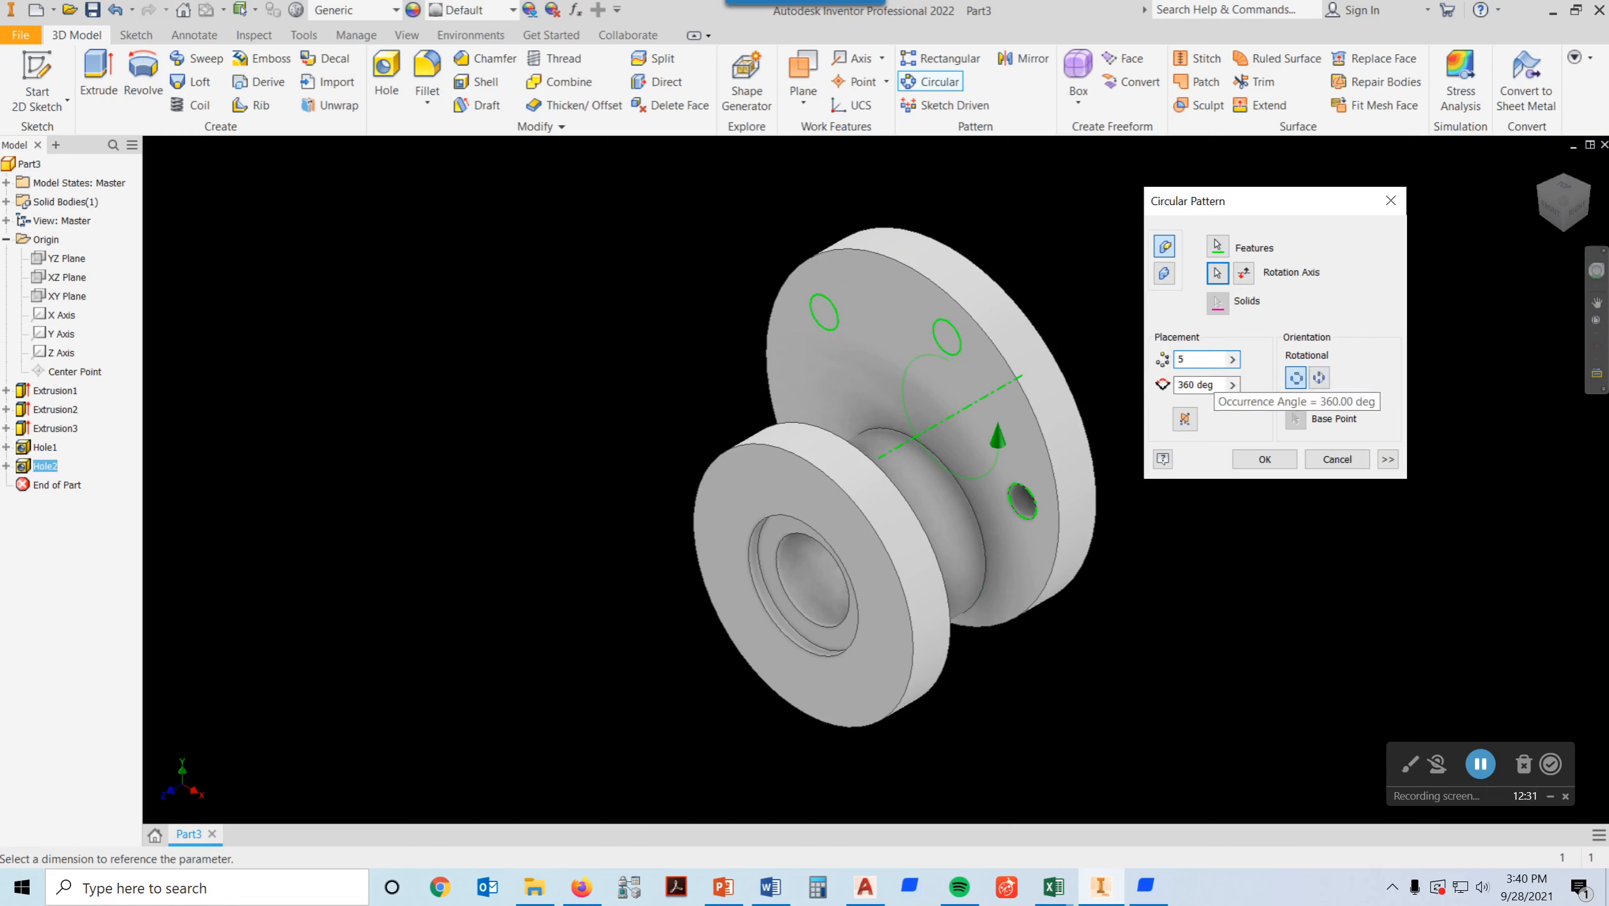
double_click(1212, 384)
text(180)
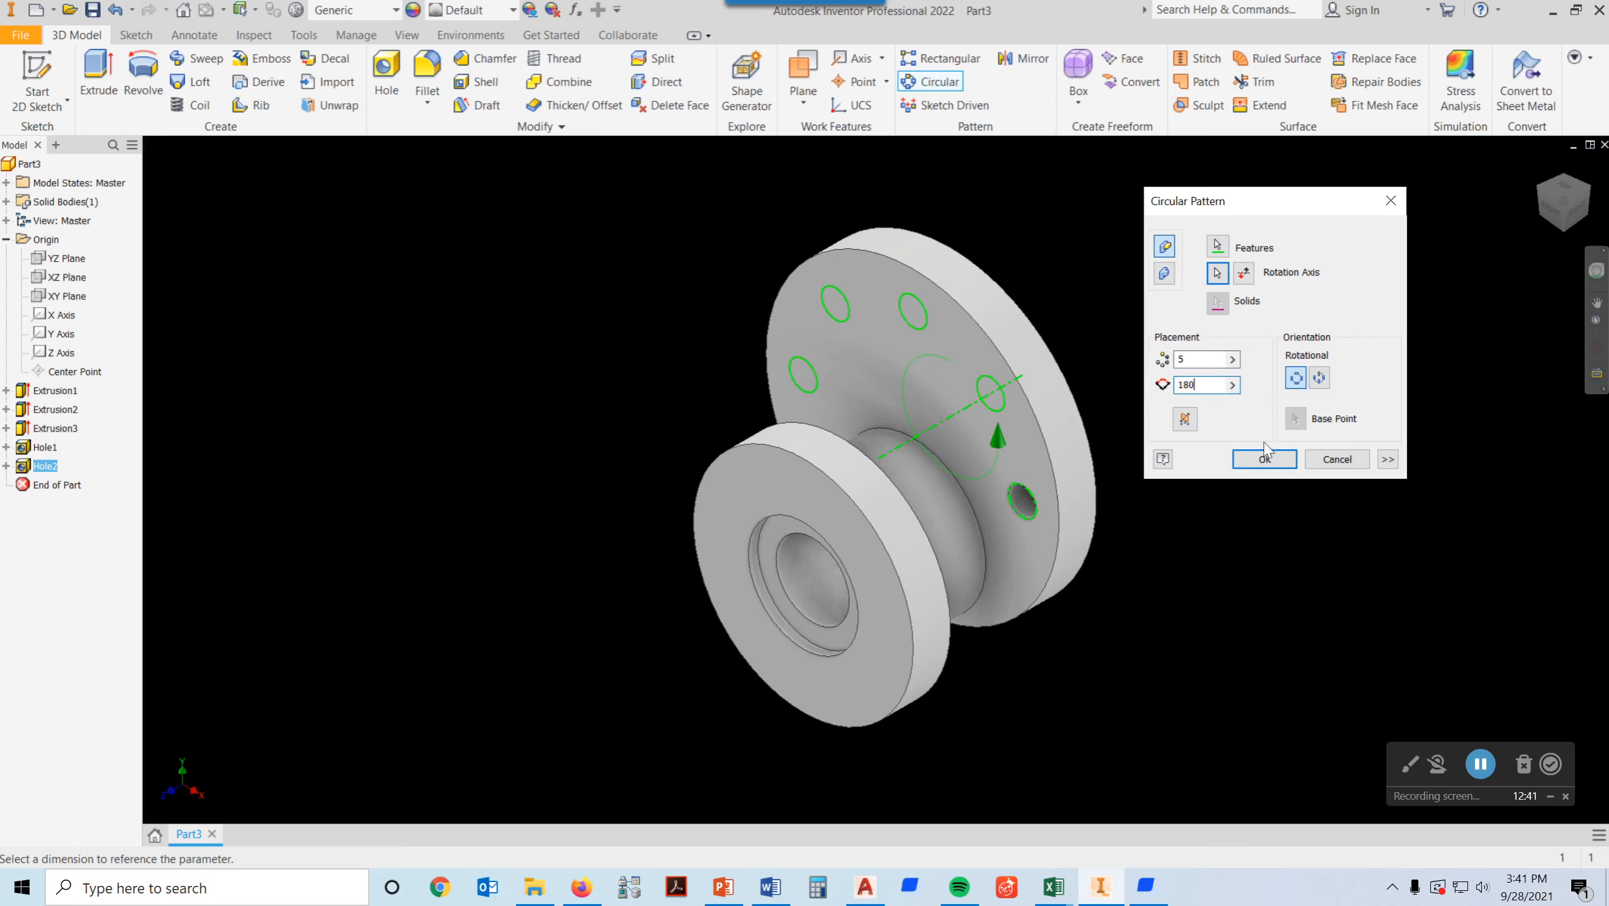
click(1266, 460)
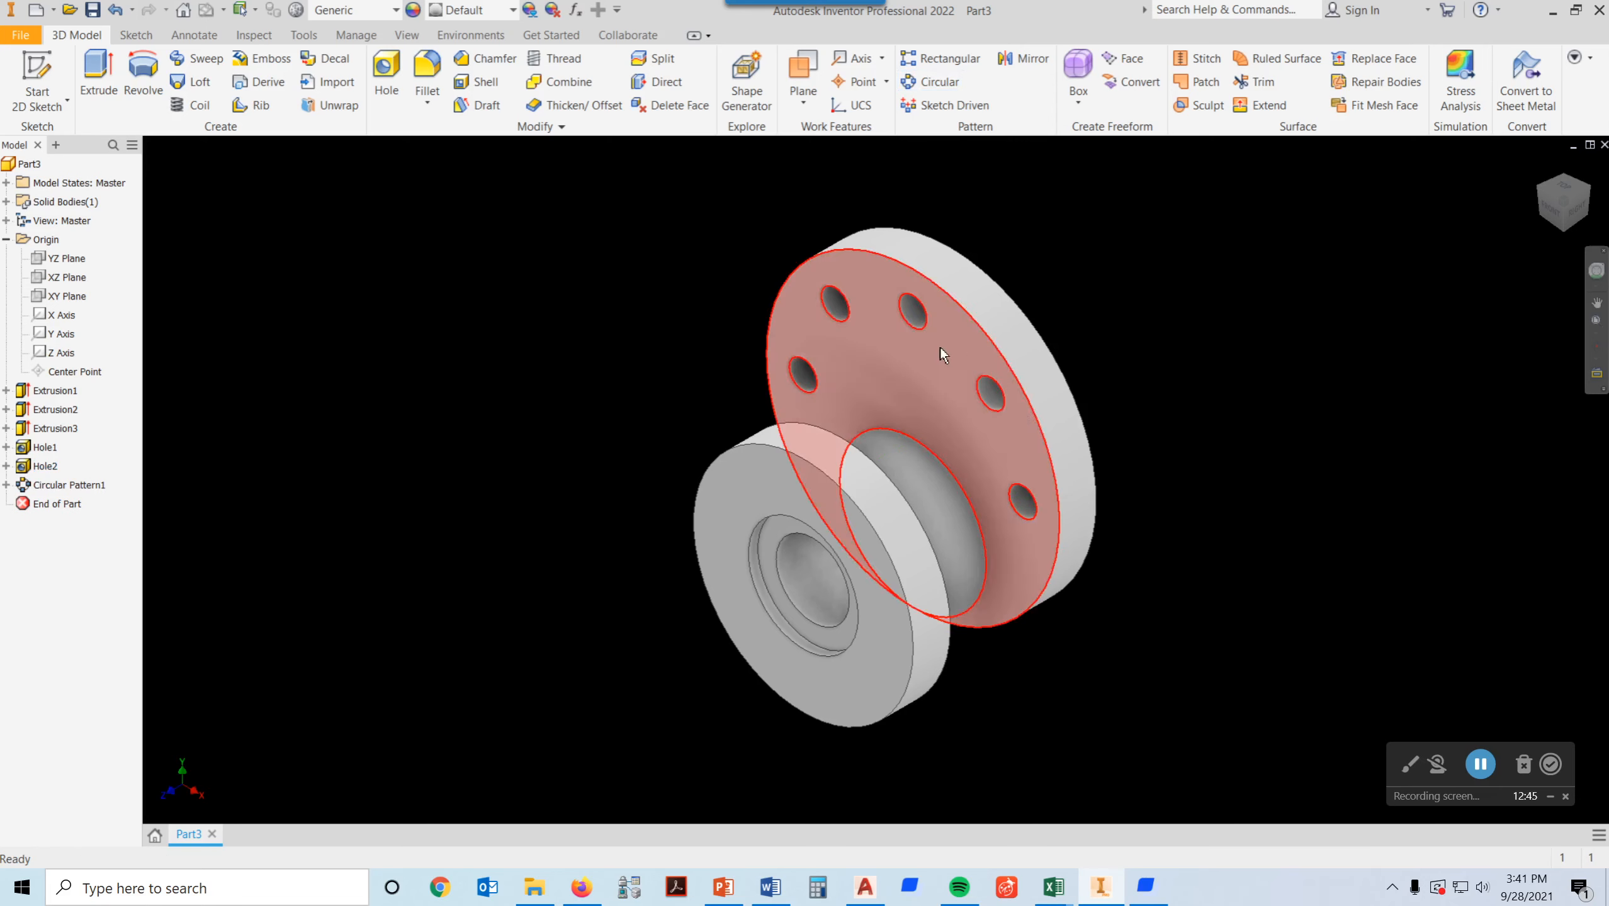
Step: Inspect the patterned holes from the front and check the small flange's hole dimensions on the Offset Flange SI drawing in PowerPoint
click(1548, 217)
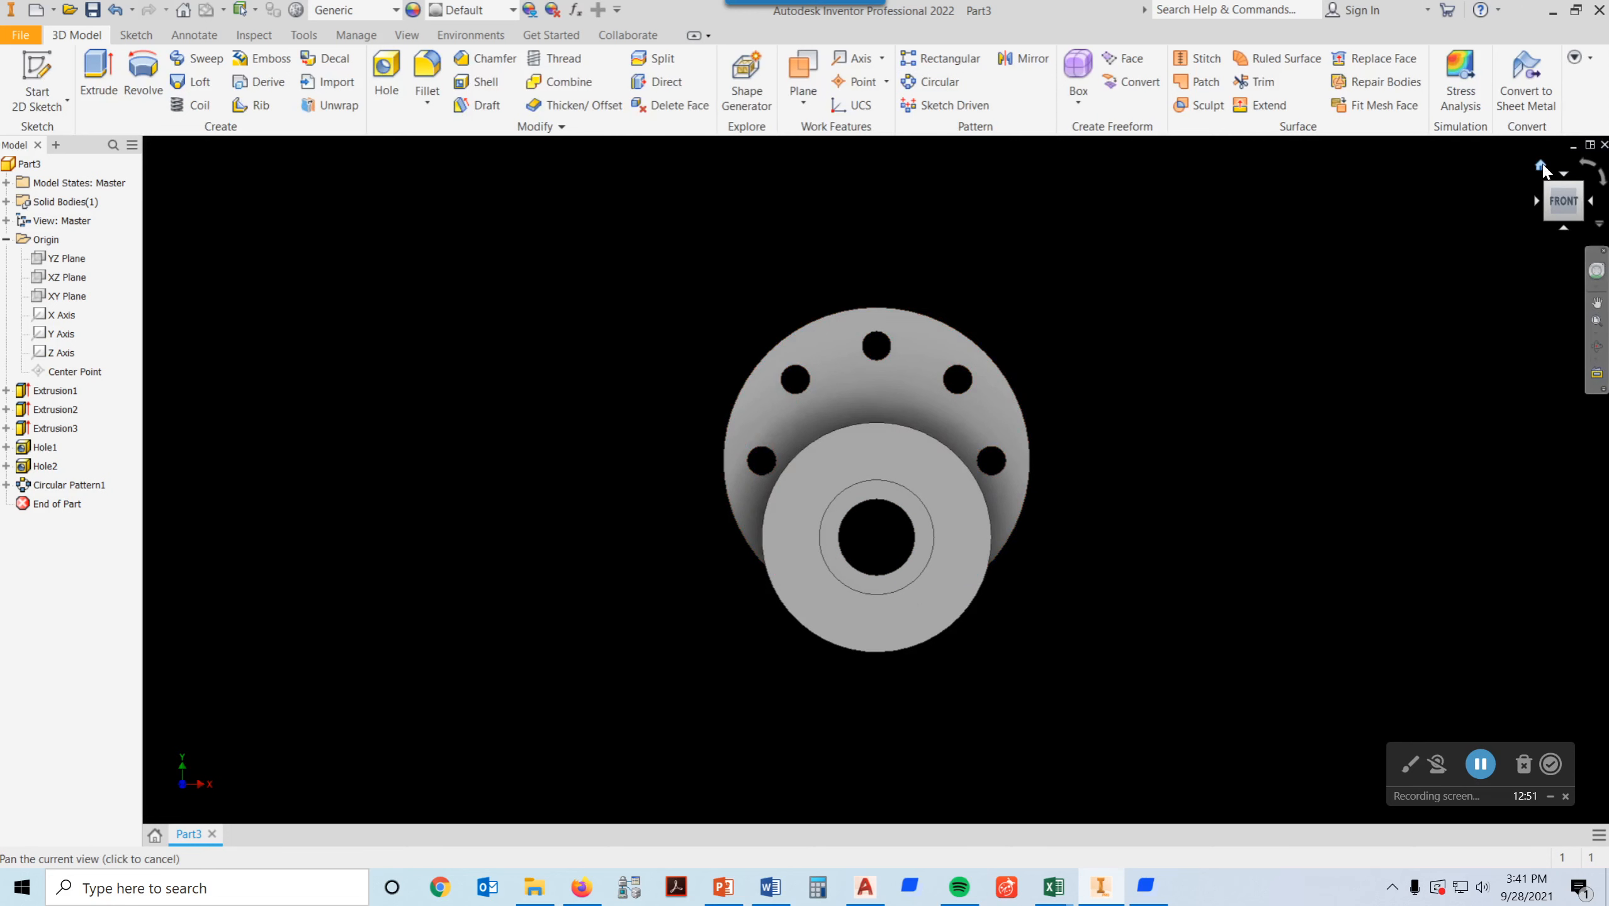
click(1542, 168)
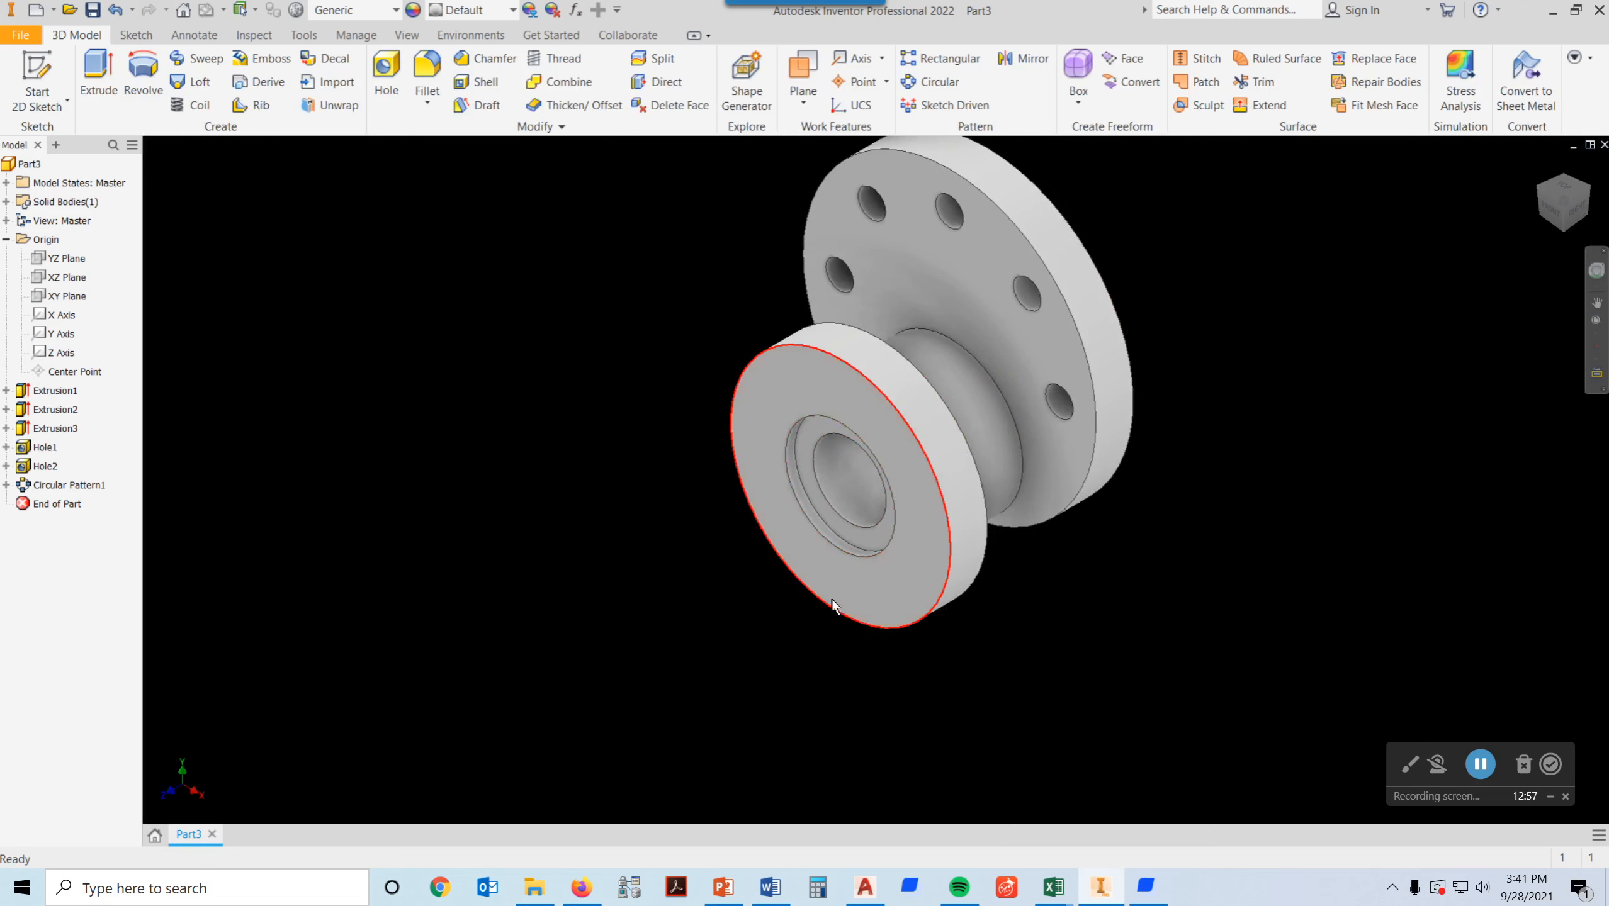
drag(1608, 210, 1024, 140)
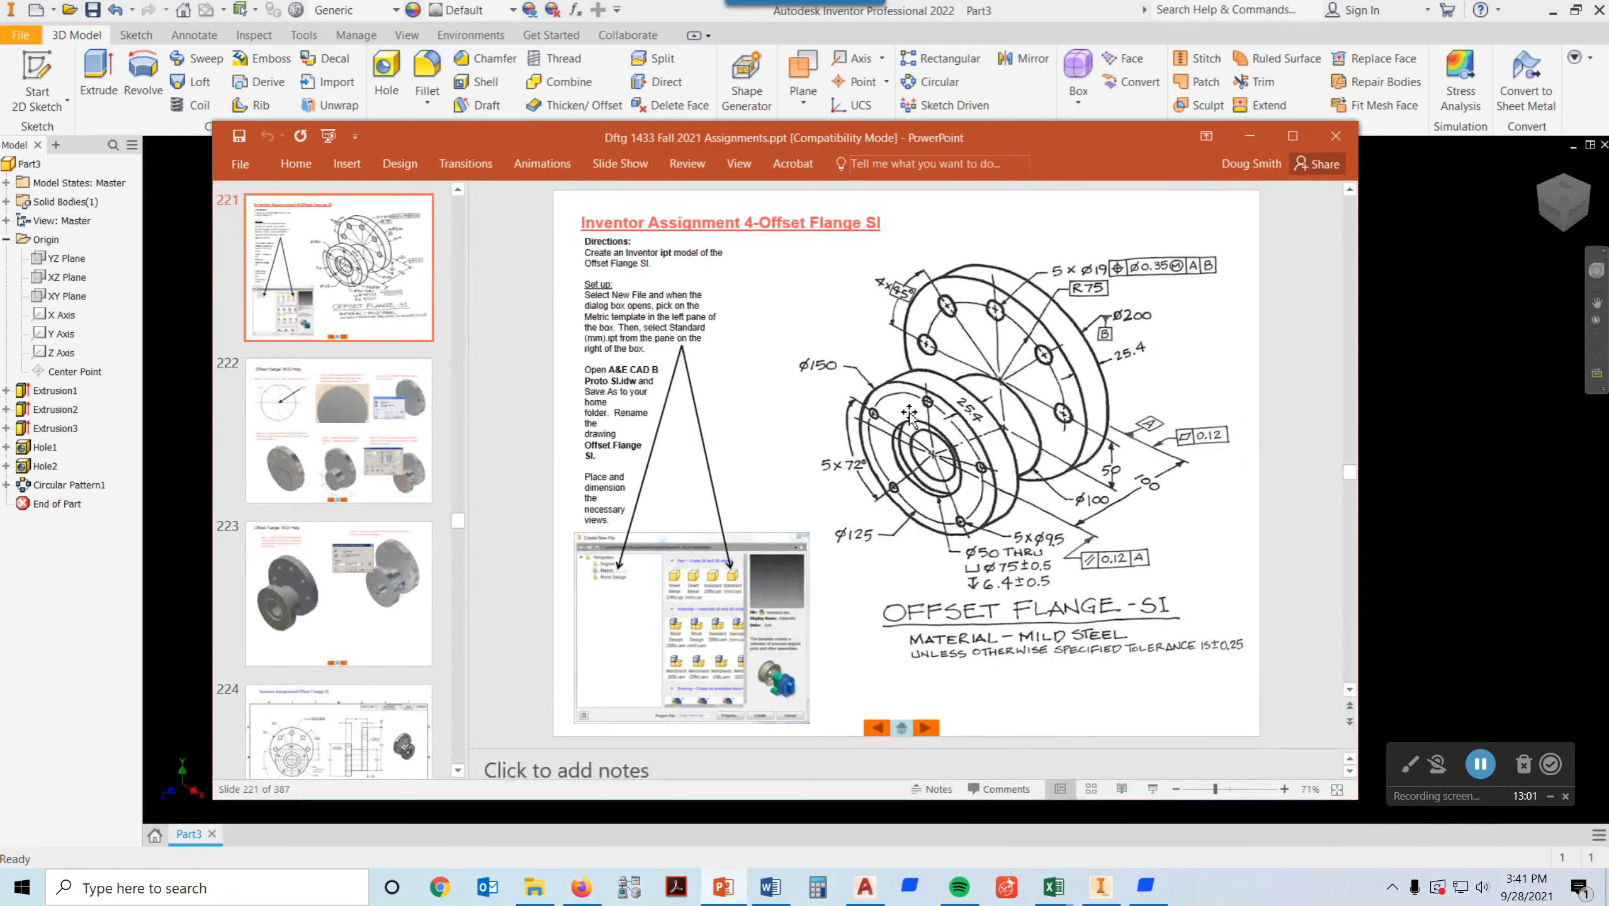
click(1293, 137)
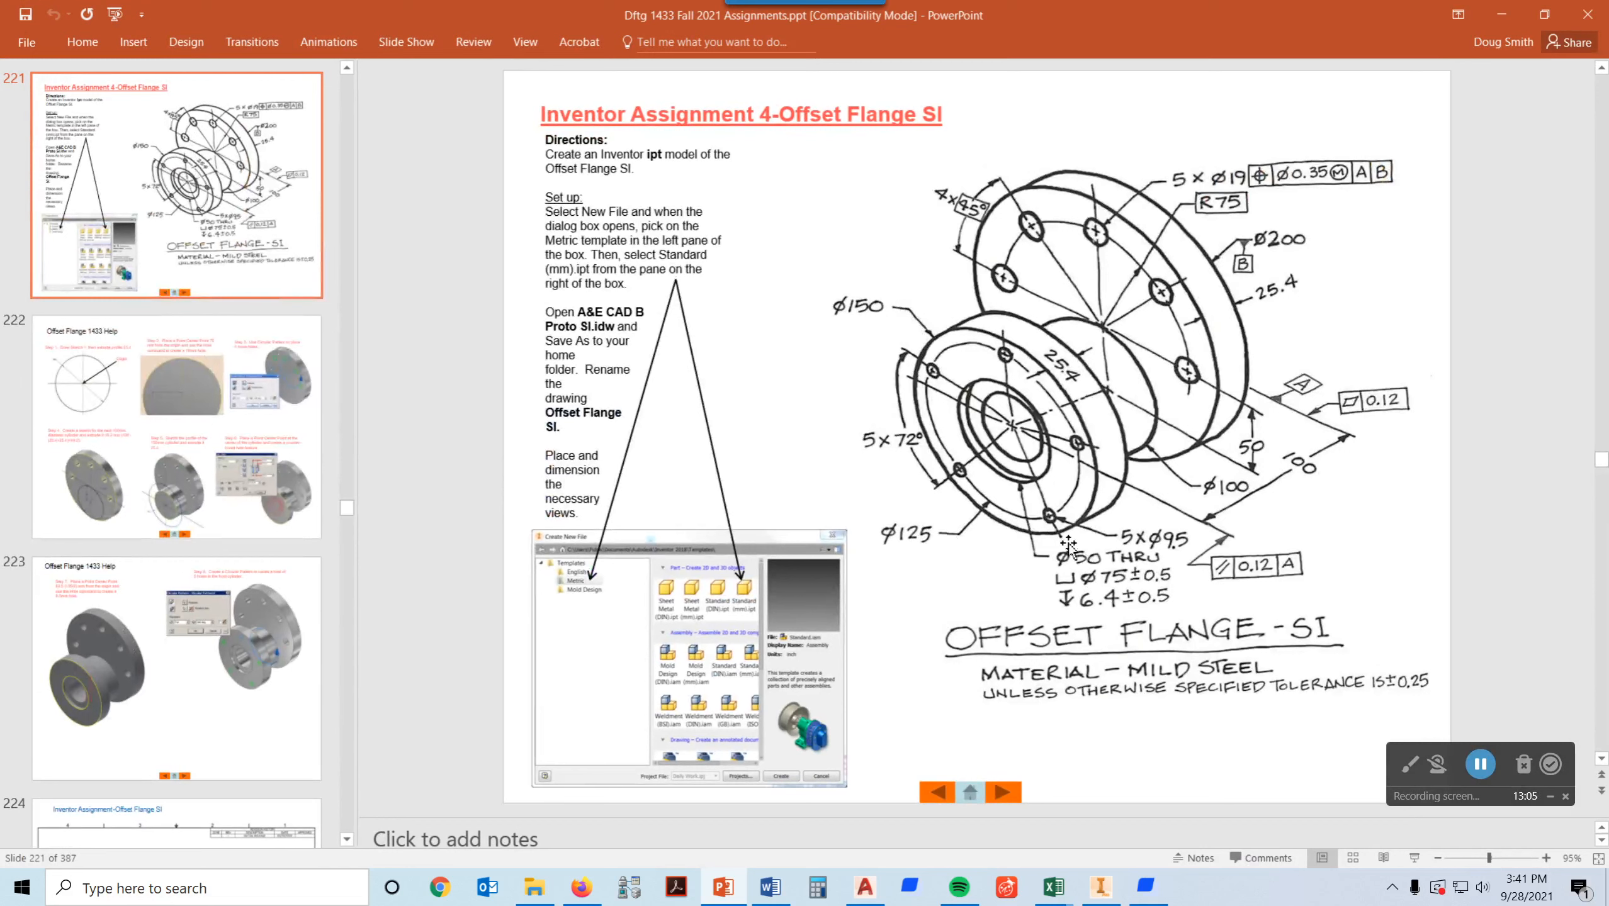
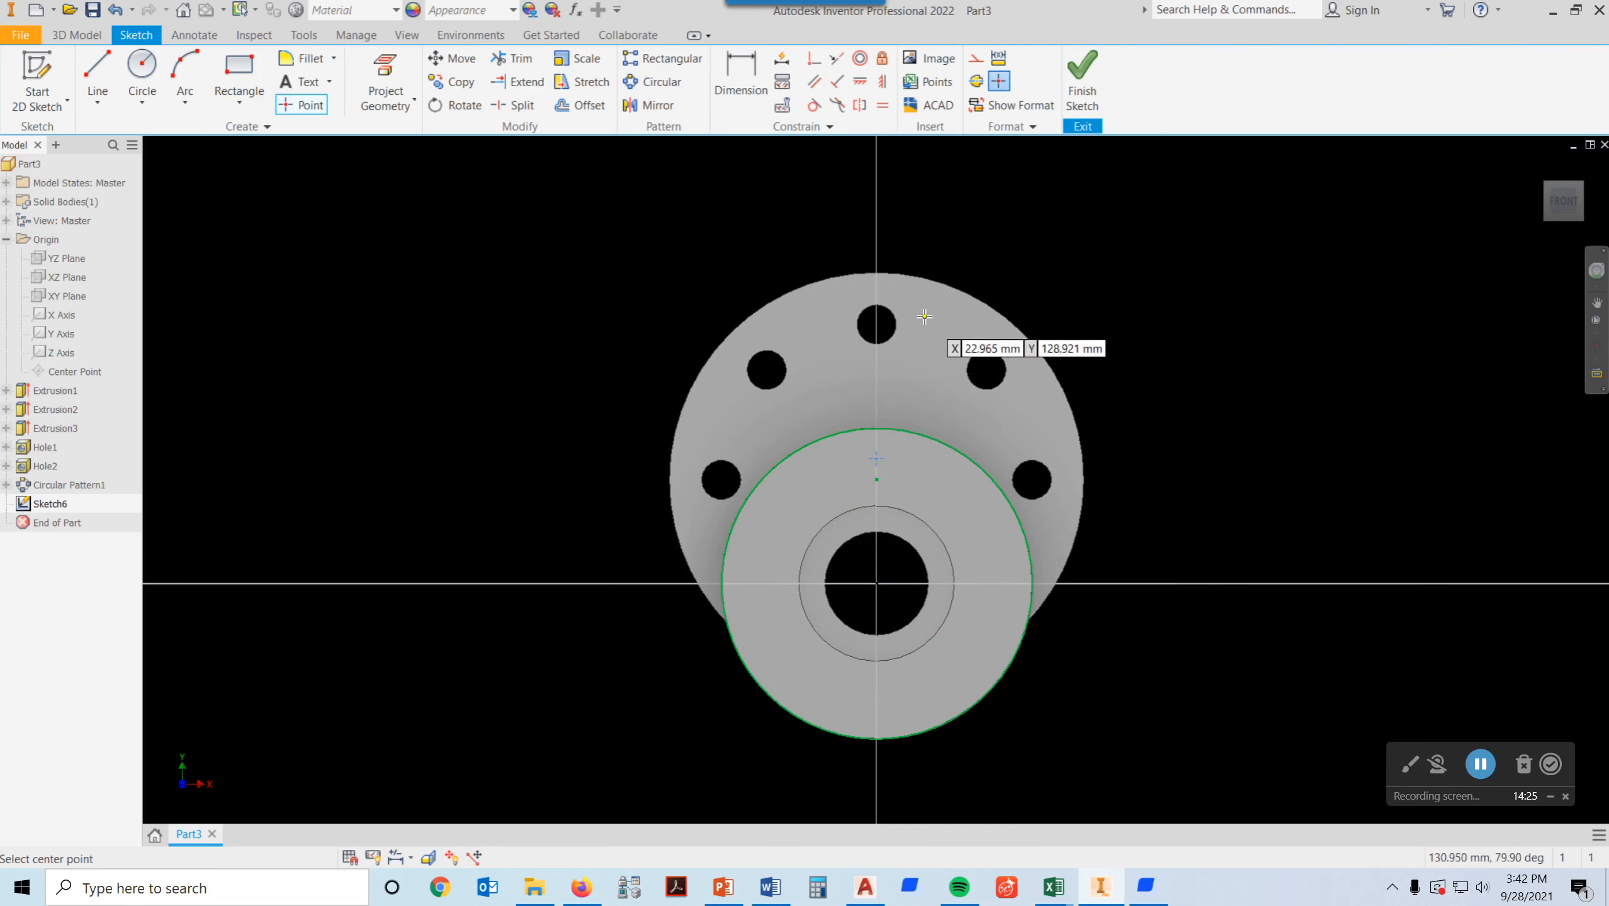
Step: Dimension the sketched point 125/2 mm vertically above the small flange's center and finish the sketch
click(742, 70)
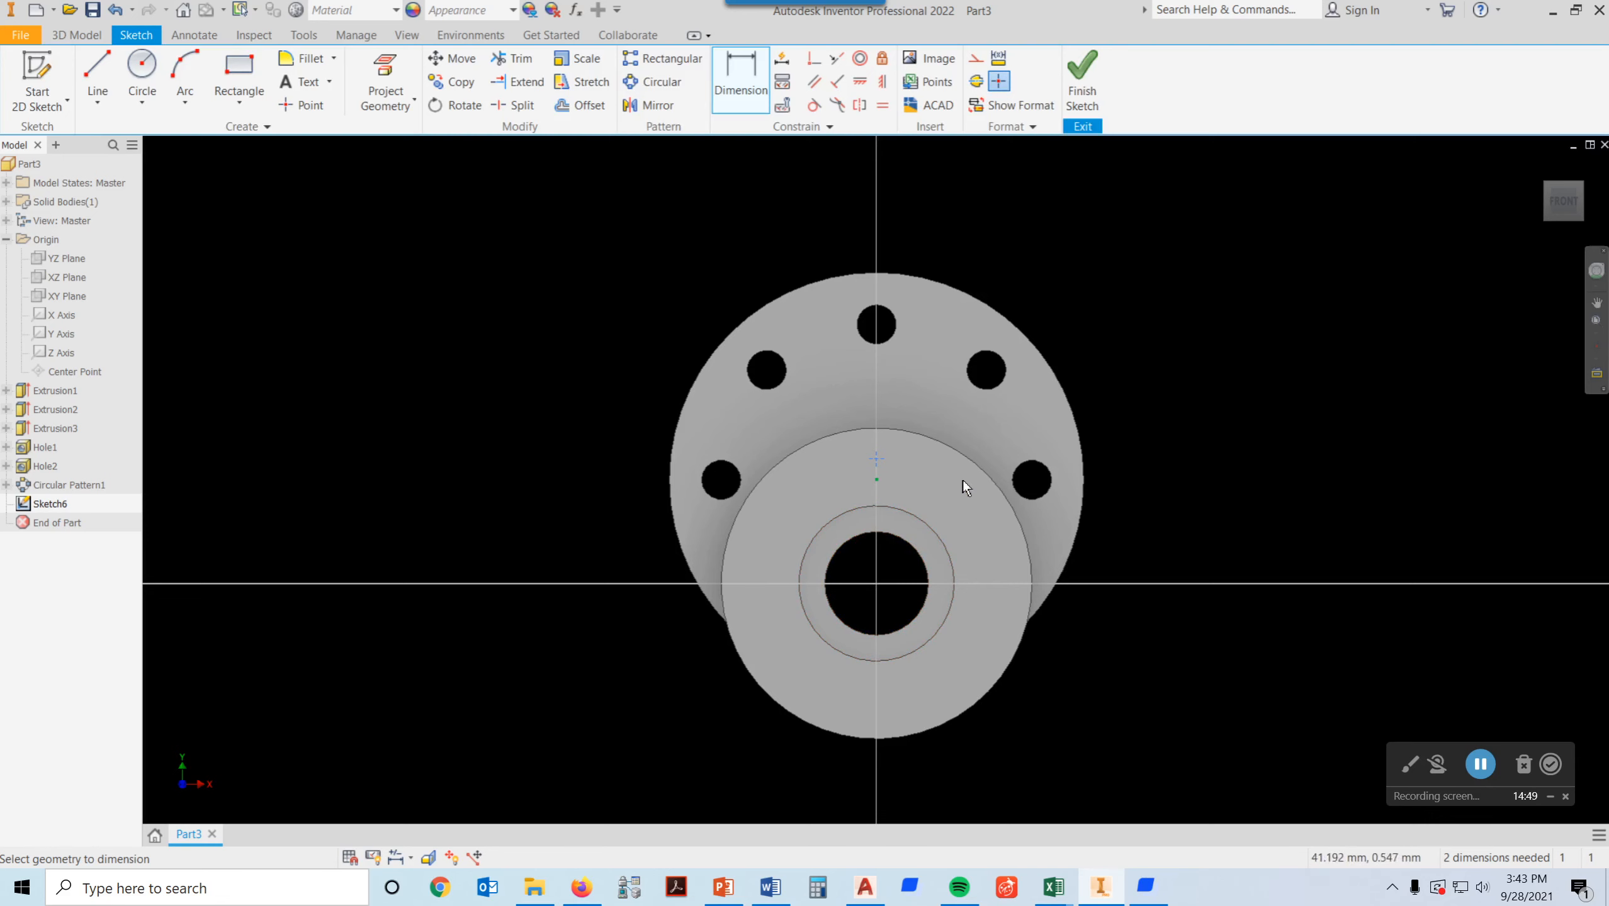
click(954, 448)
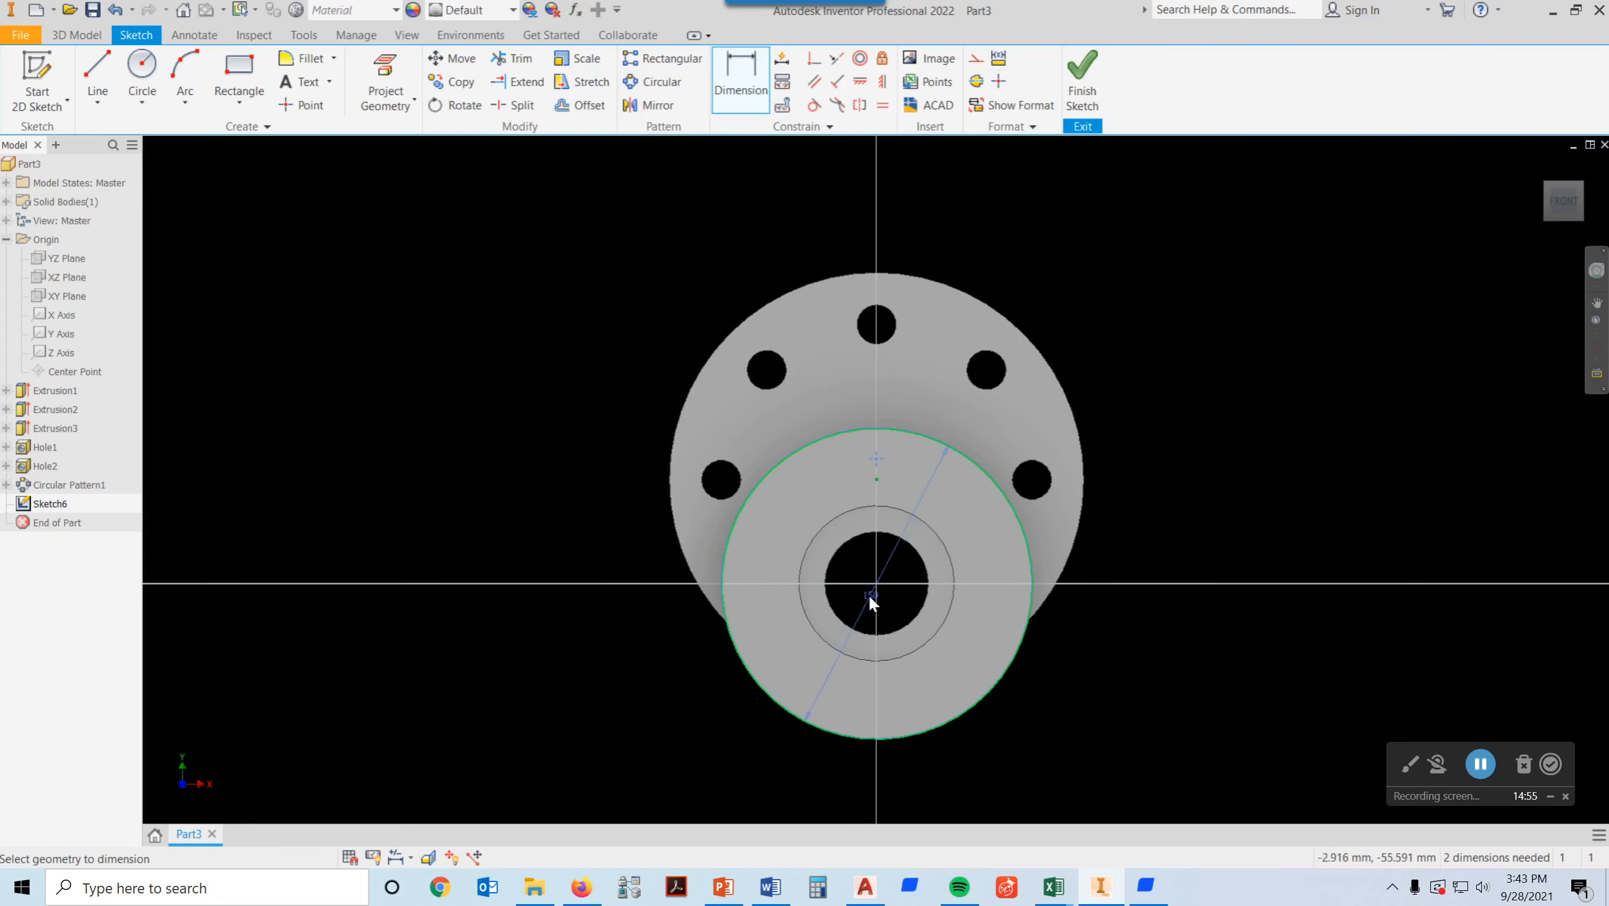
click(876, 458)
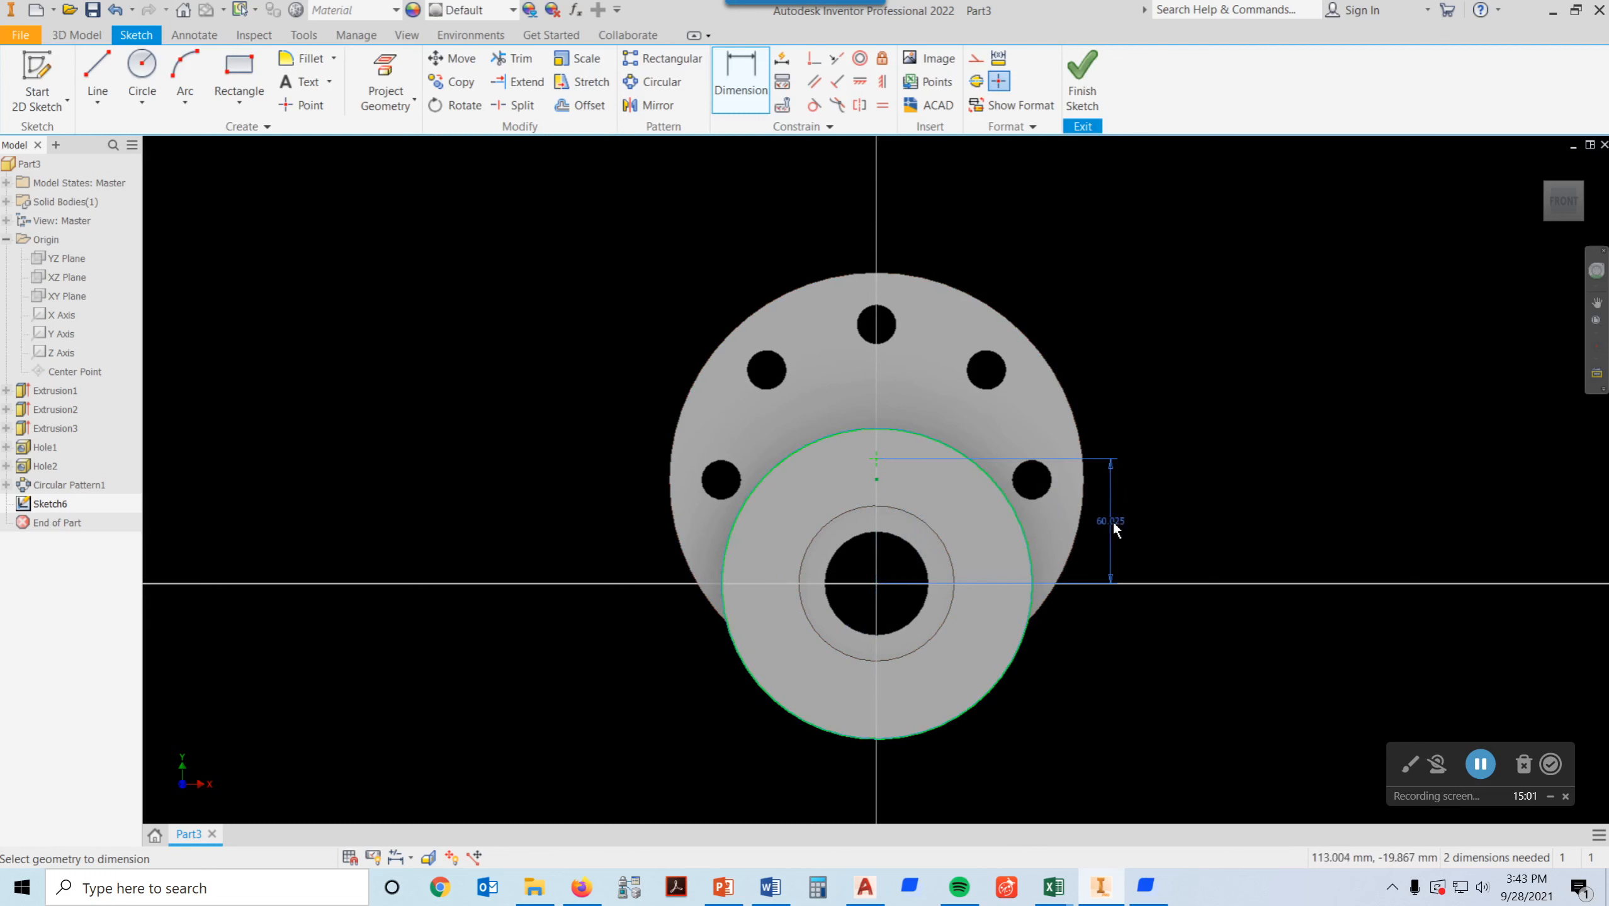
click(1168, 512)
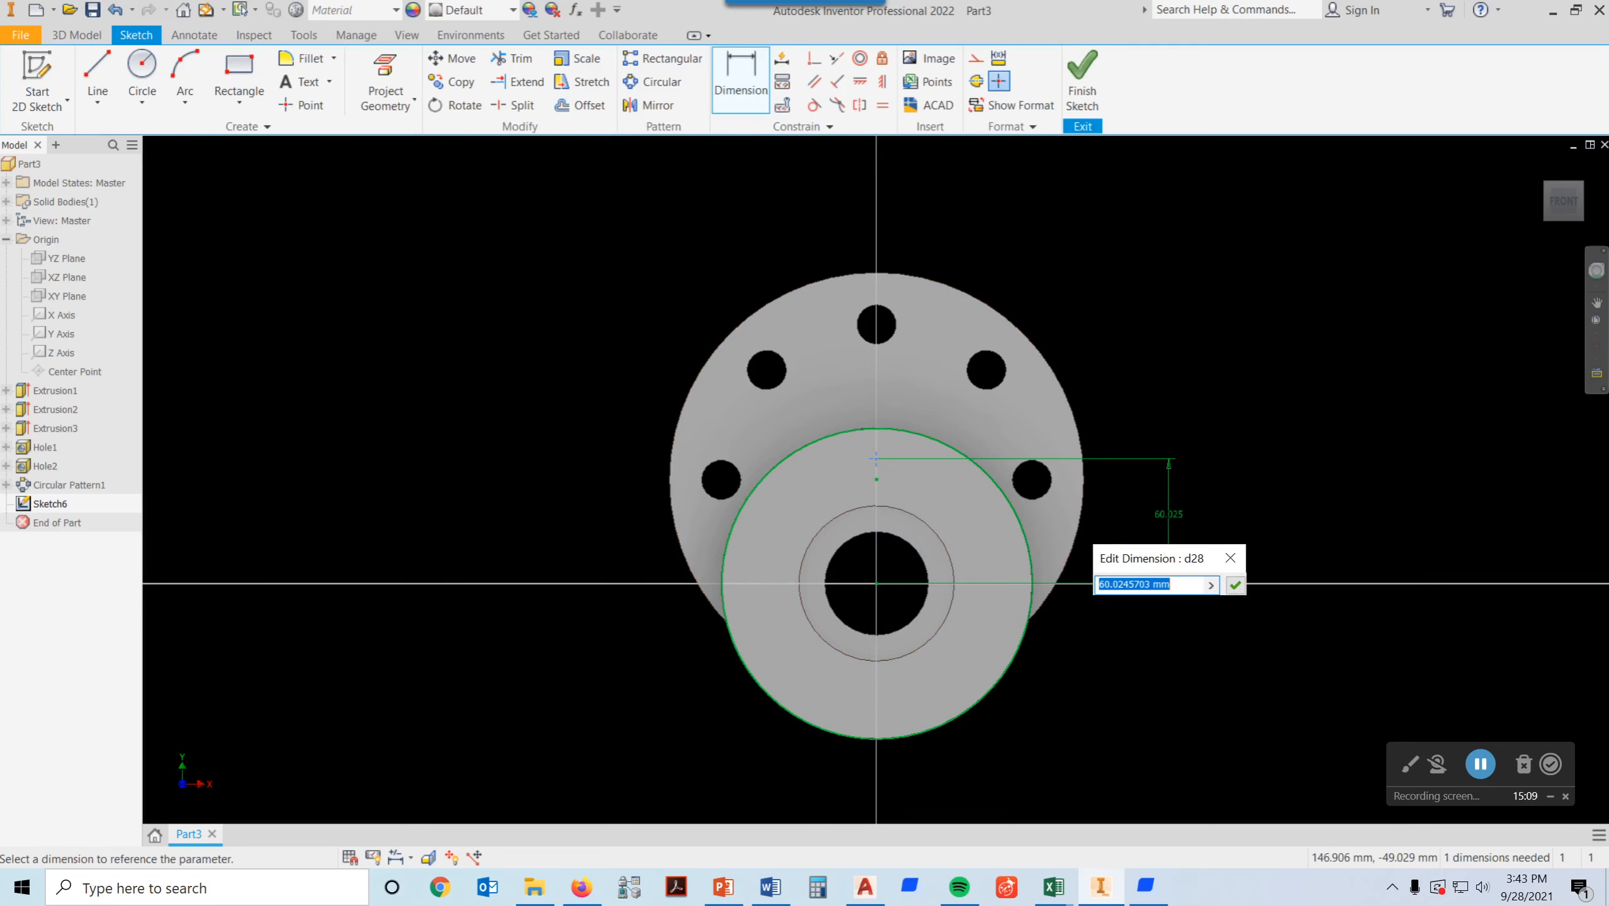
text(125/2)
key(Return)
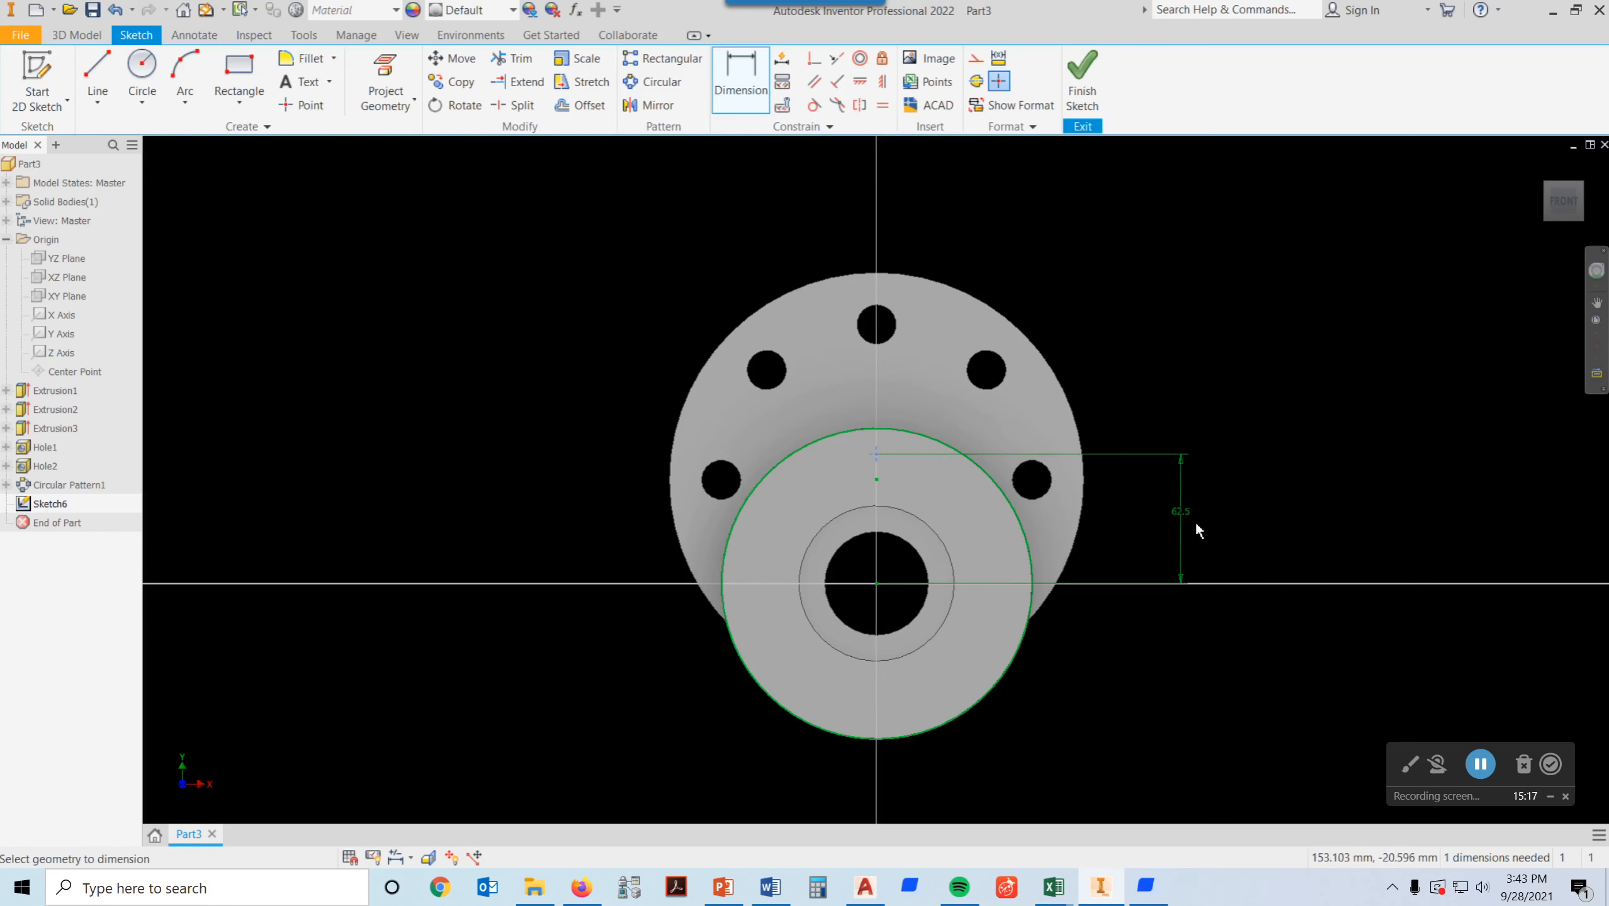
scroll(1175, 513, up, 3)
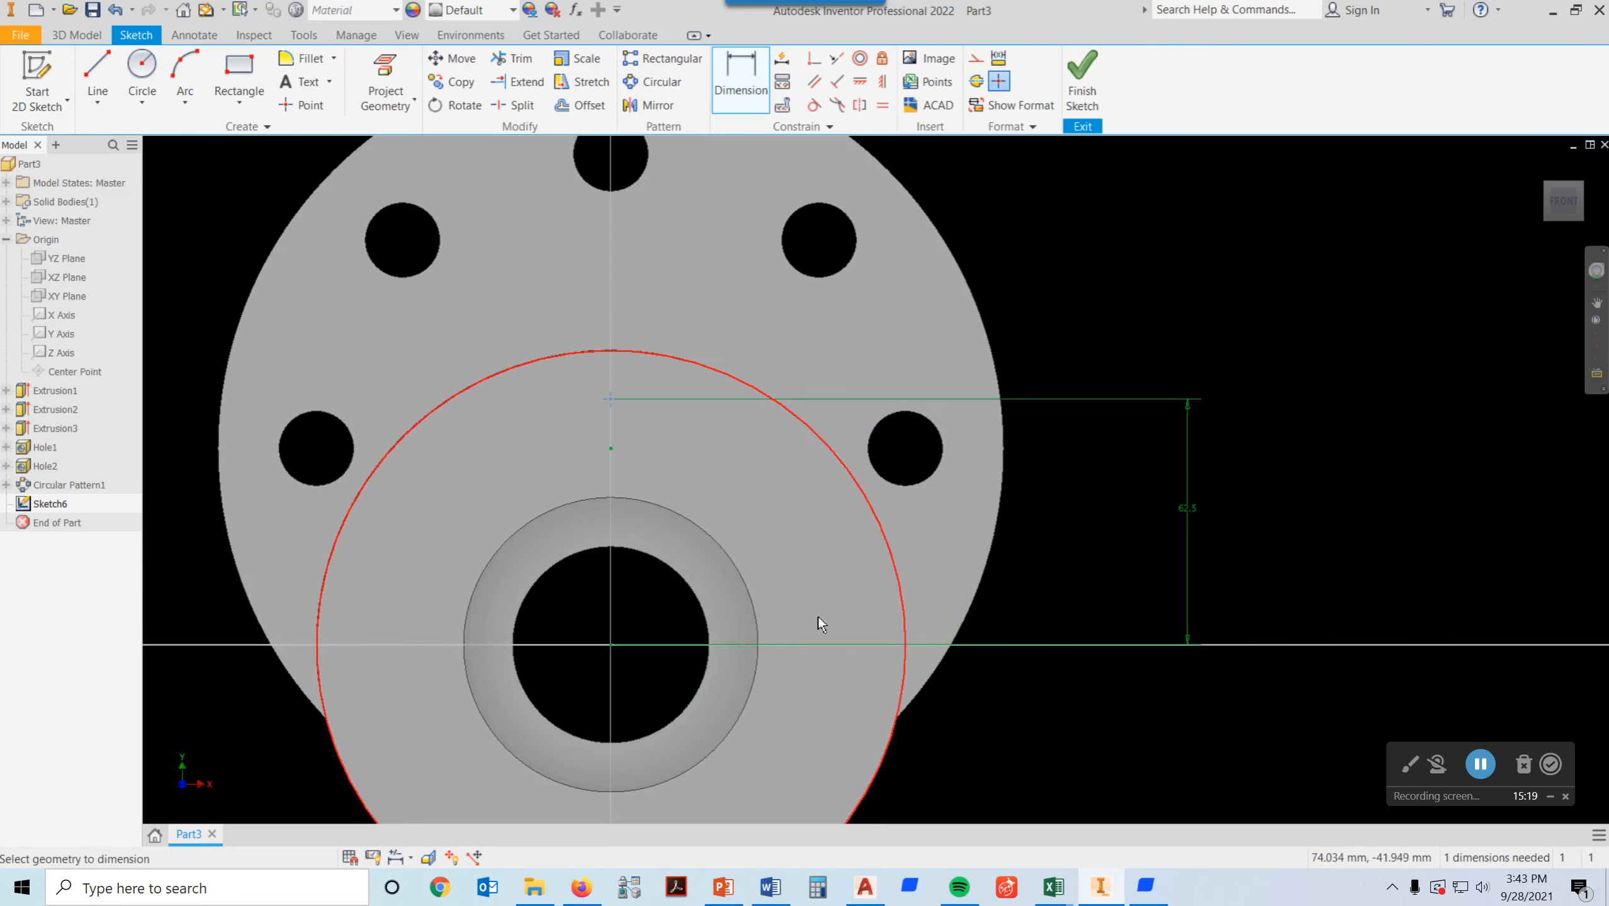
scroll(660, 642, down, 2)
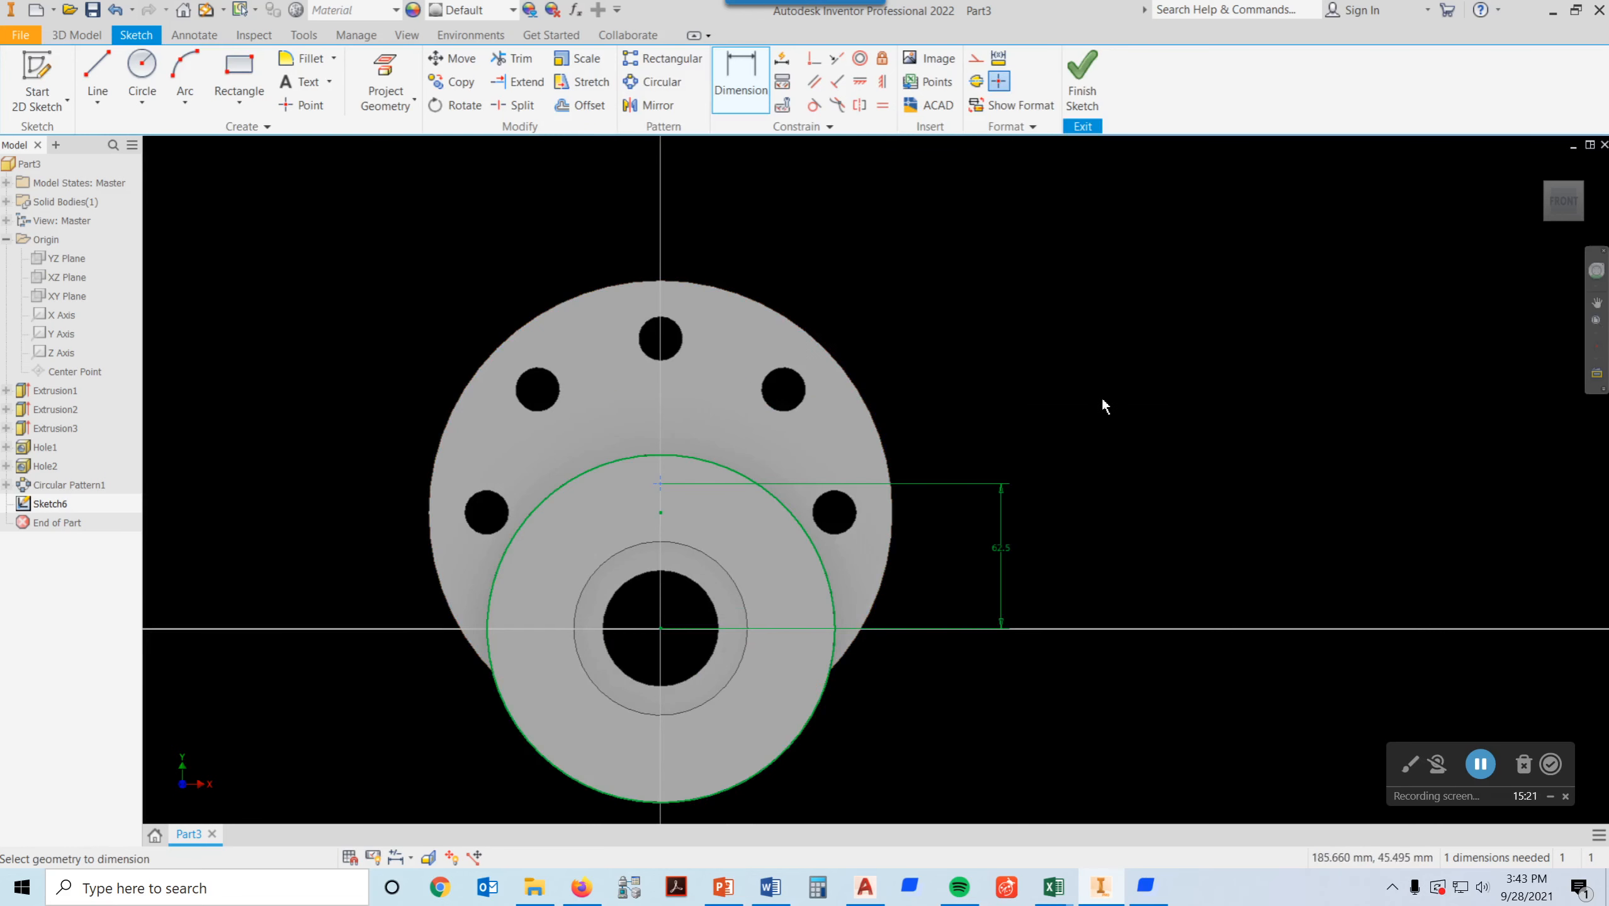
click(1098, 70)
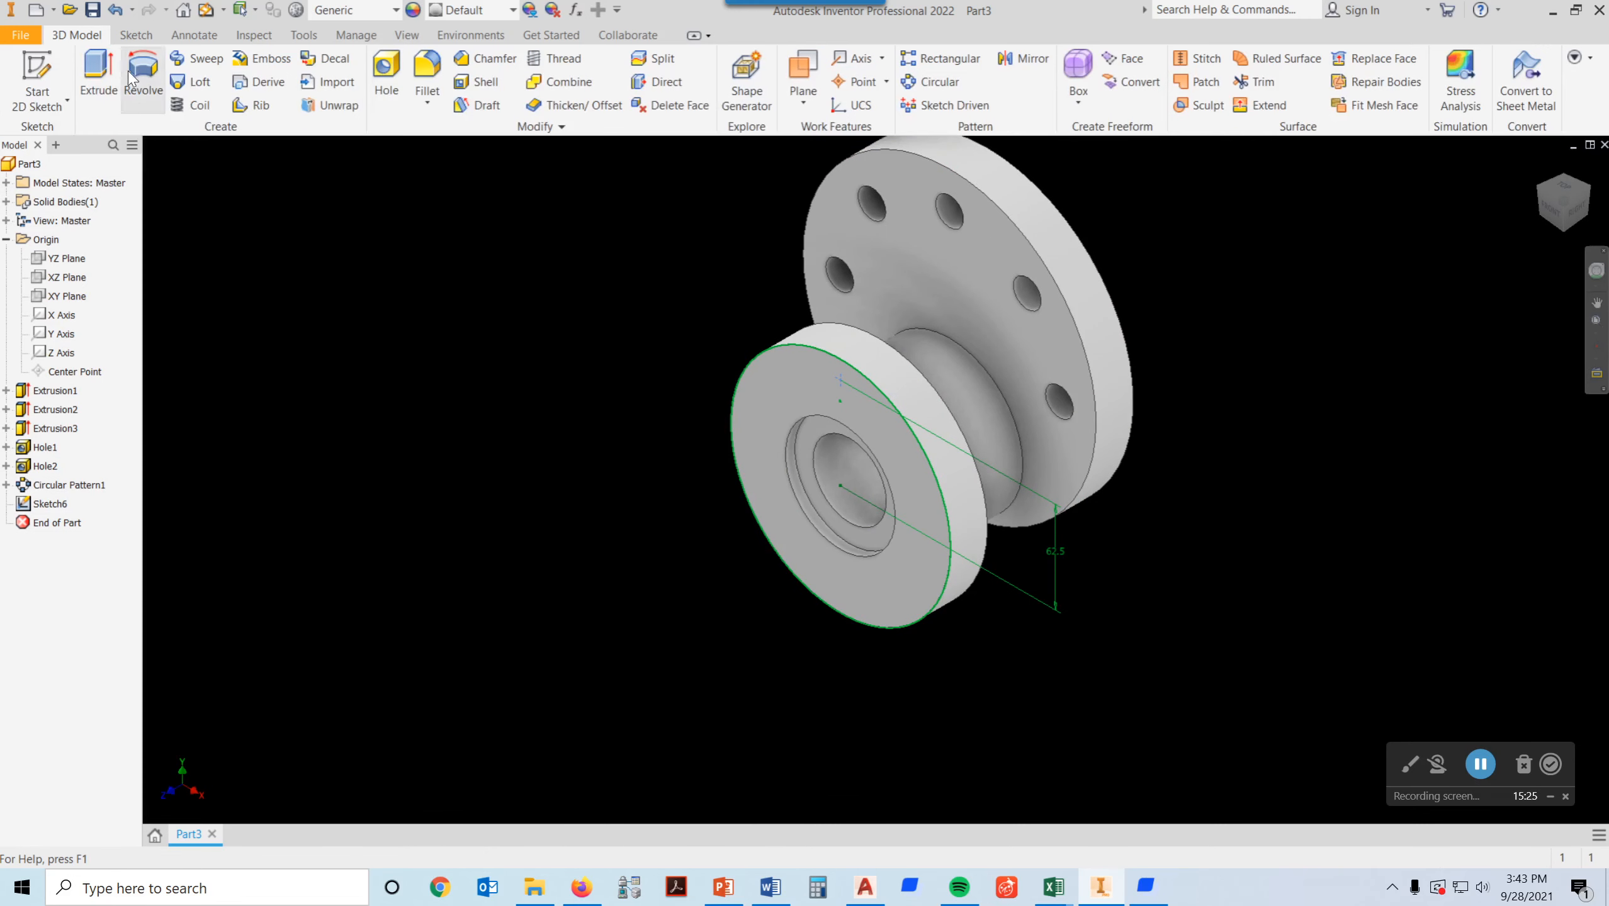
Step: Create a 9.5 mm diameter simple hole at the sketched point, terminating at the small flange's back face
click(388, 71)
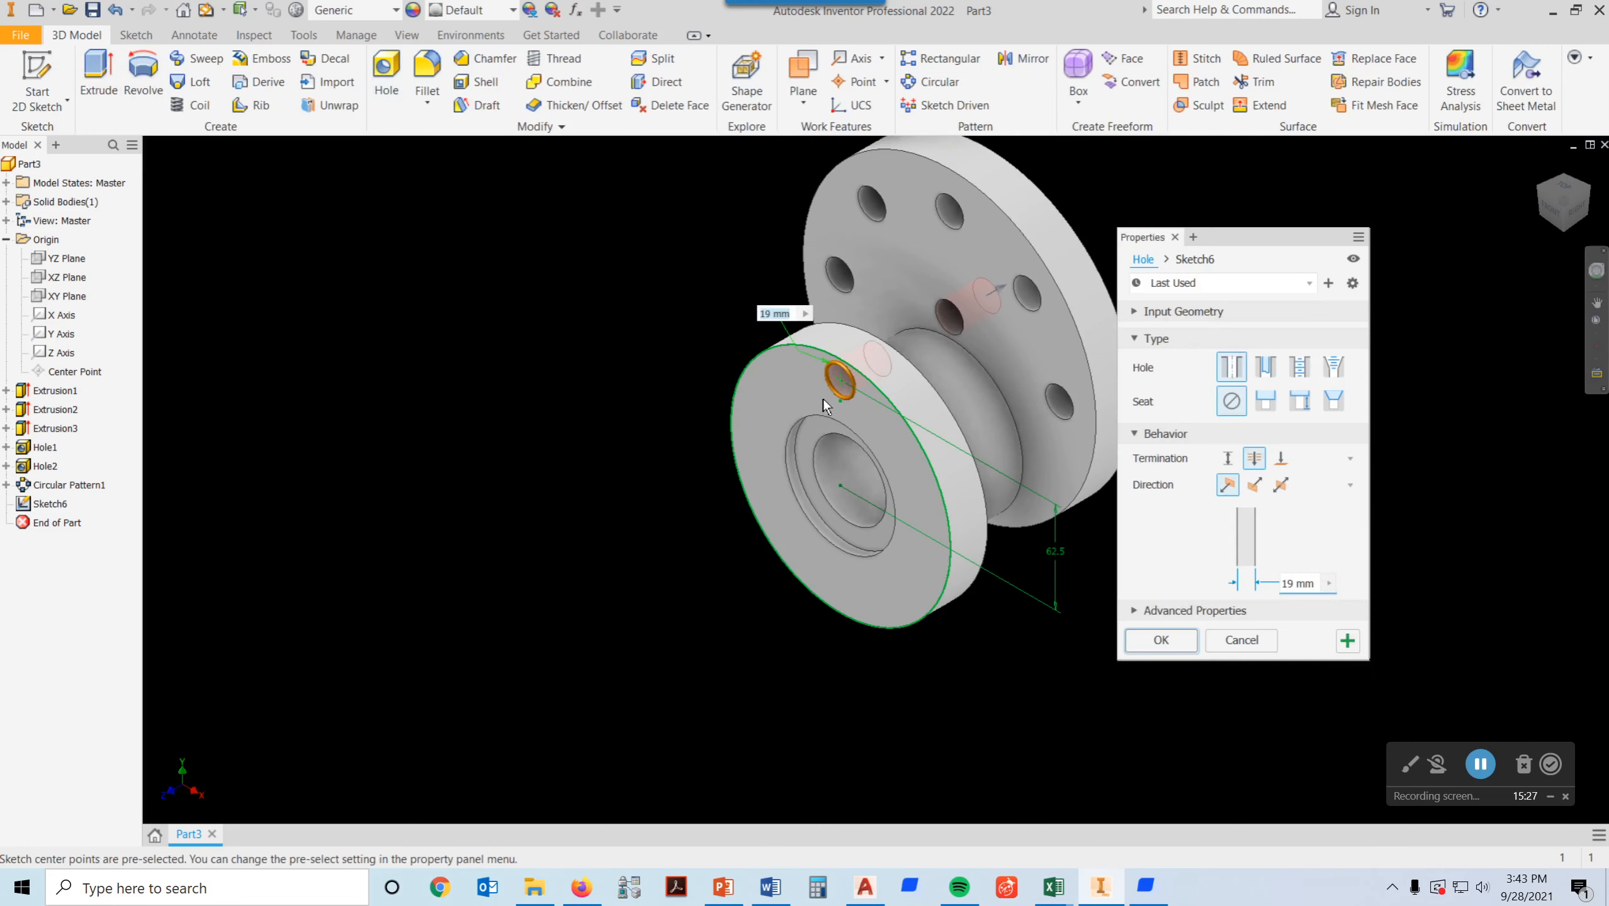
click(1281, 461)
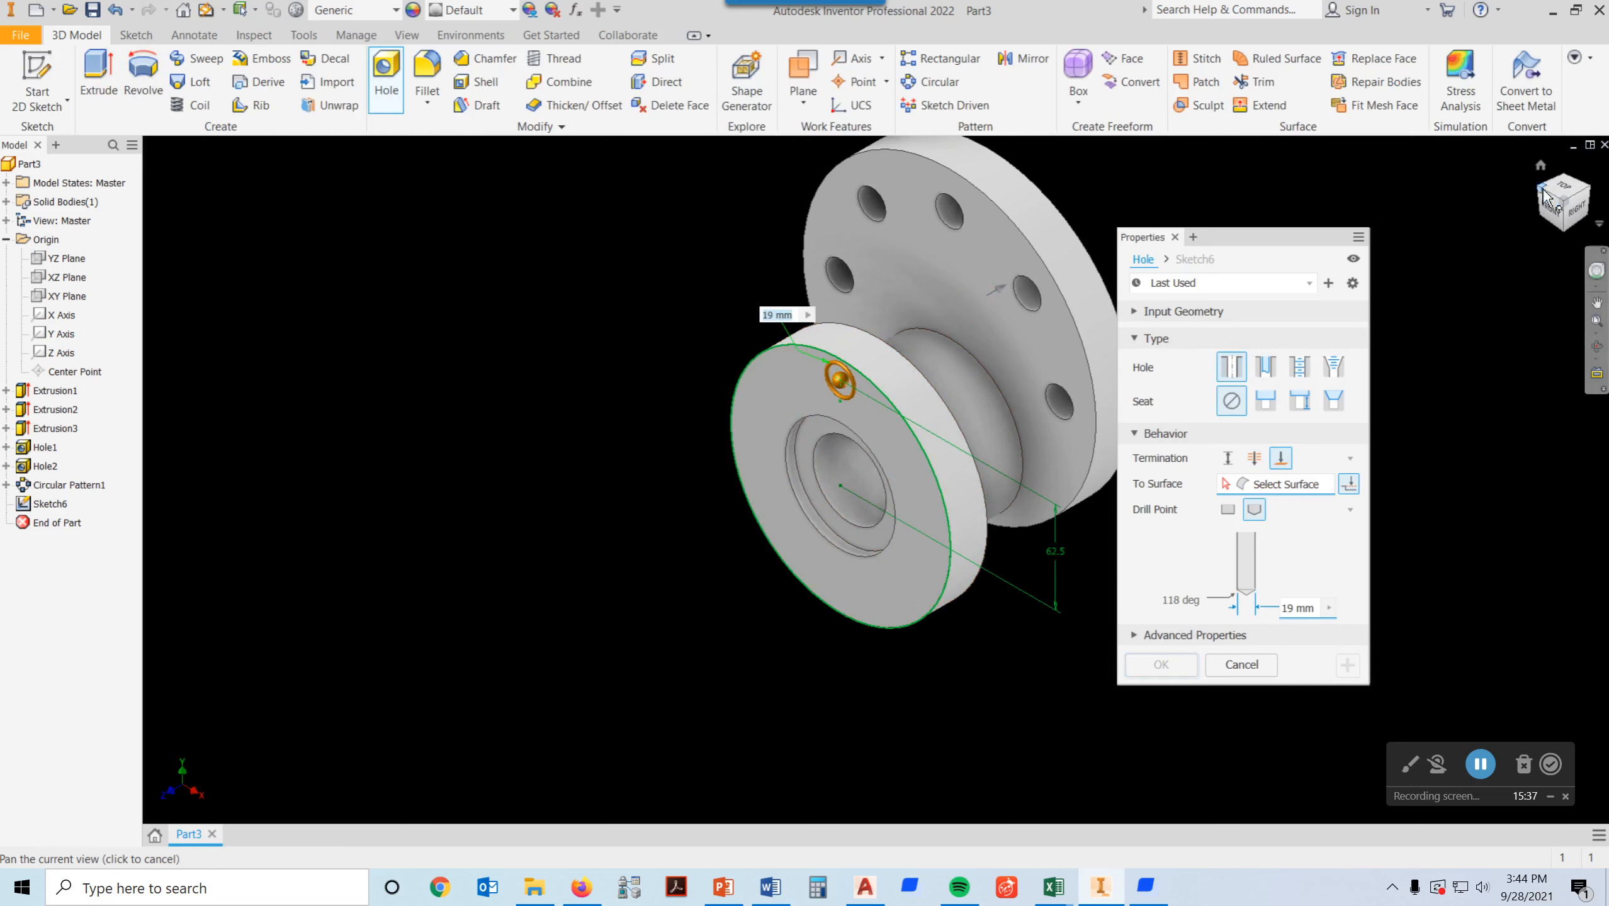
click(1585, 187)
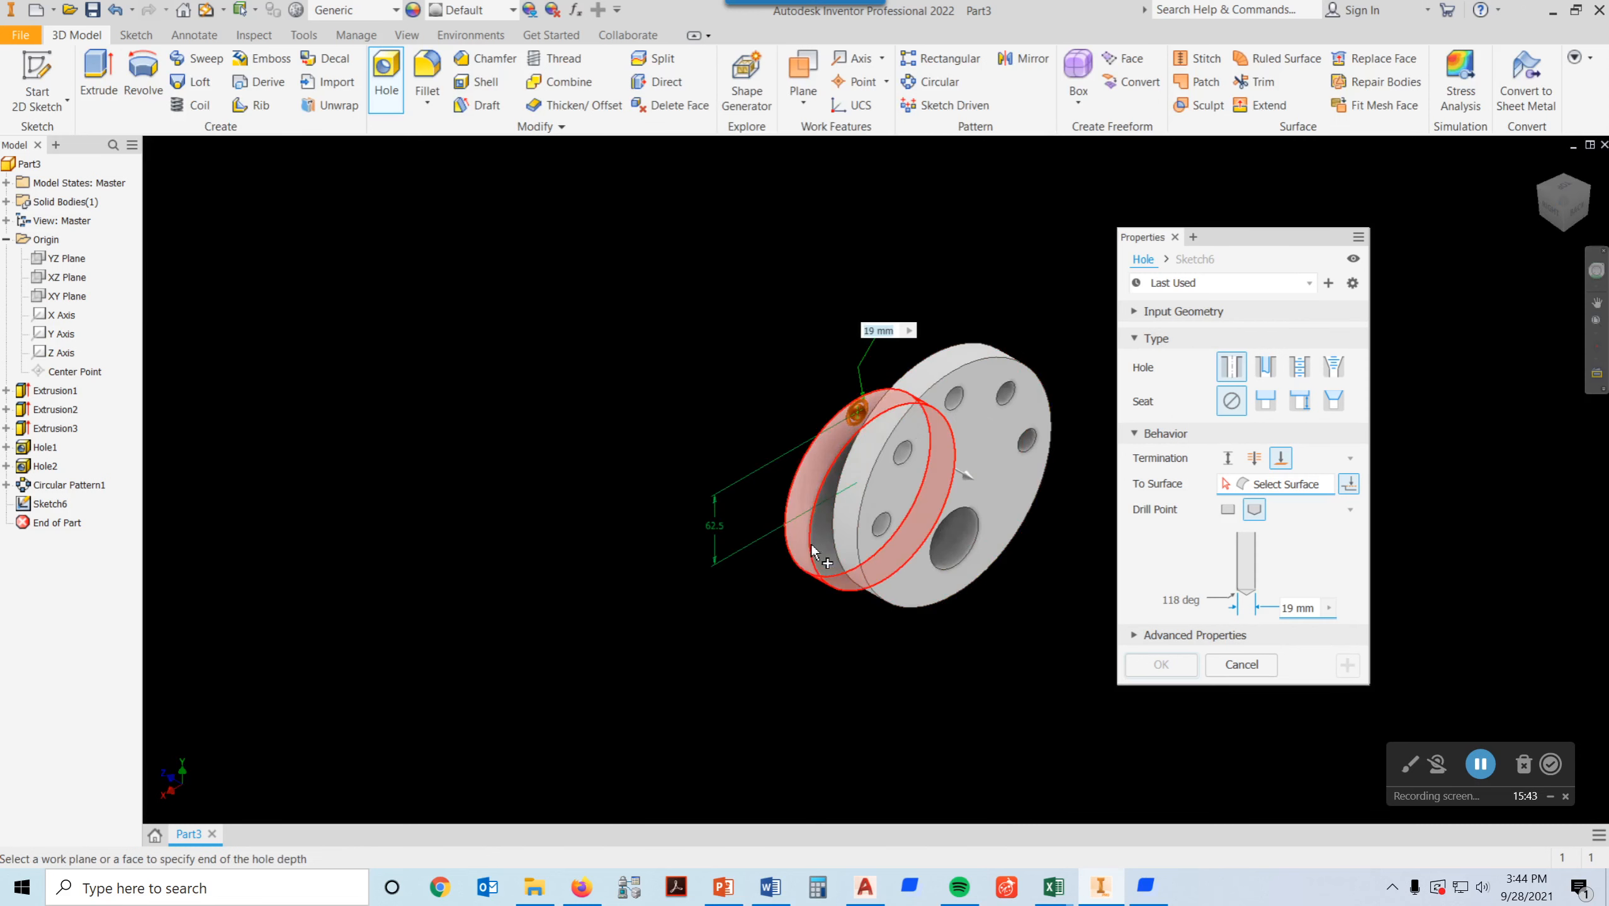
click(821, 547)
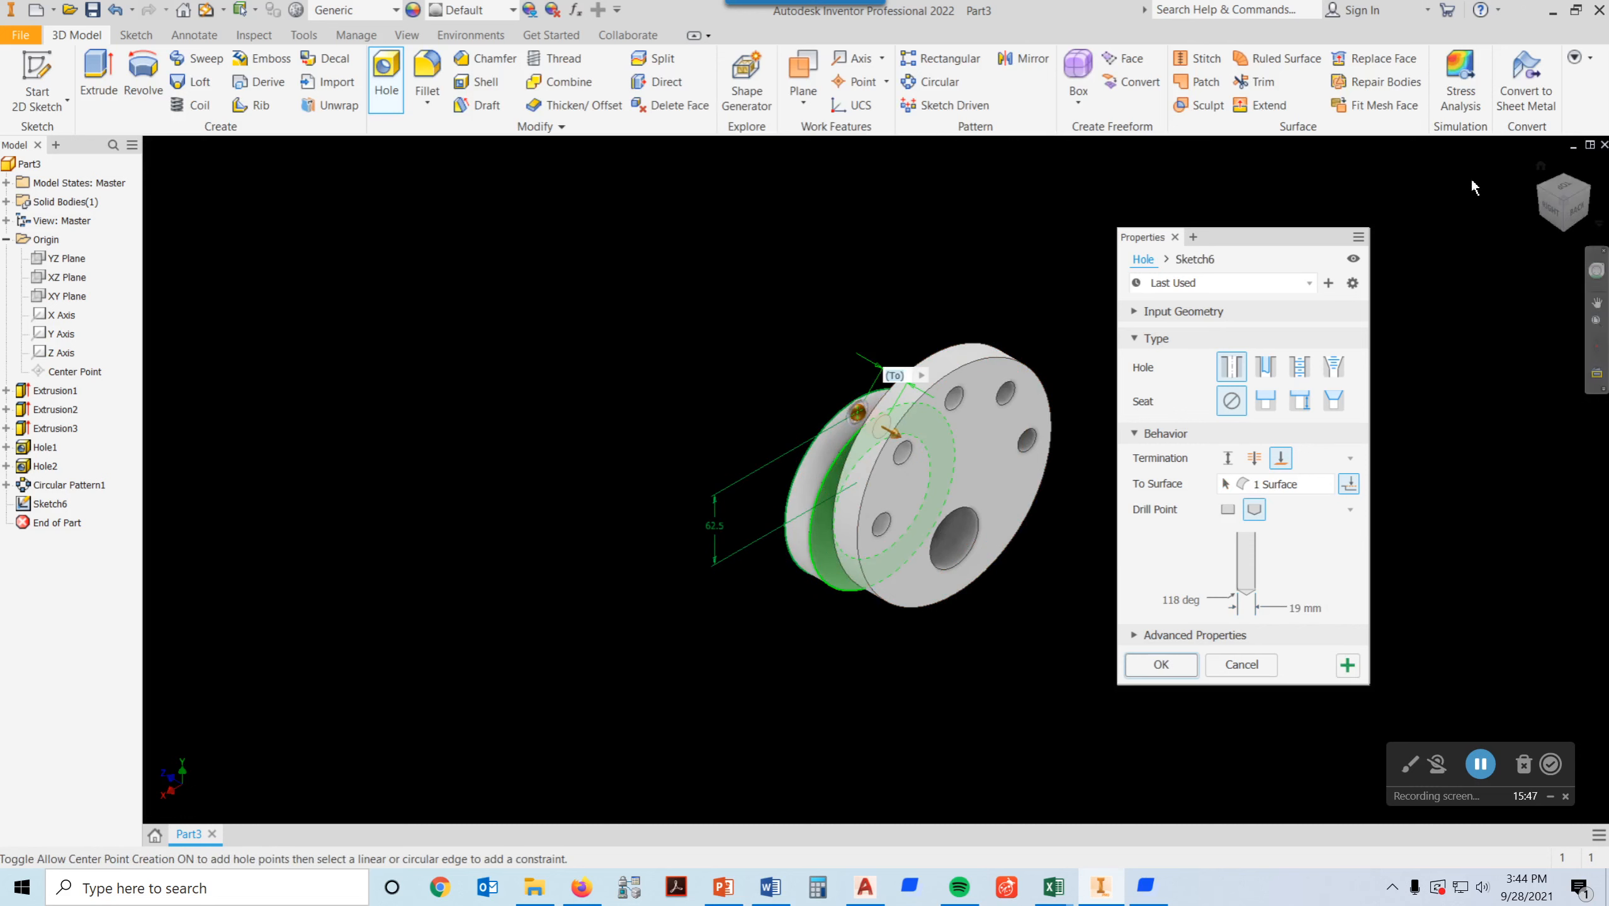
click(1542, 166)
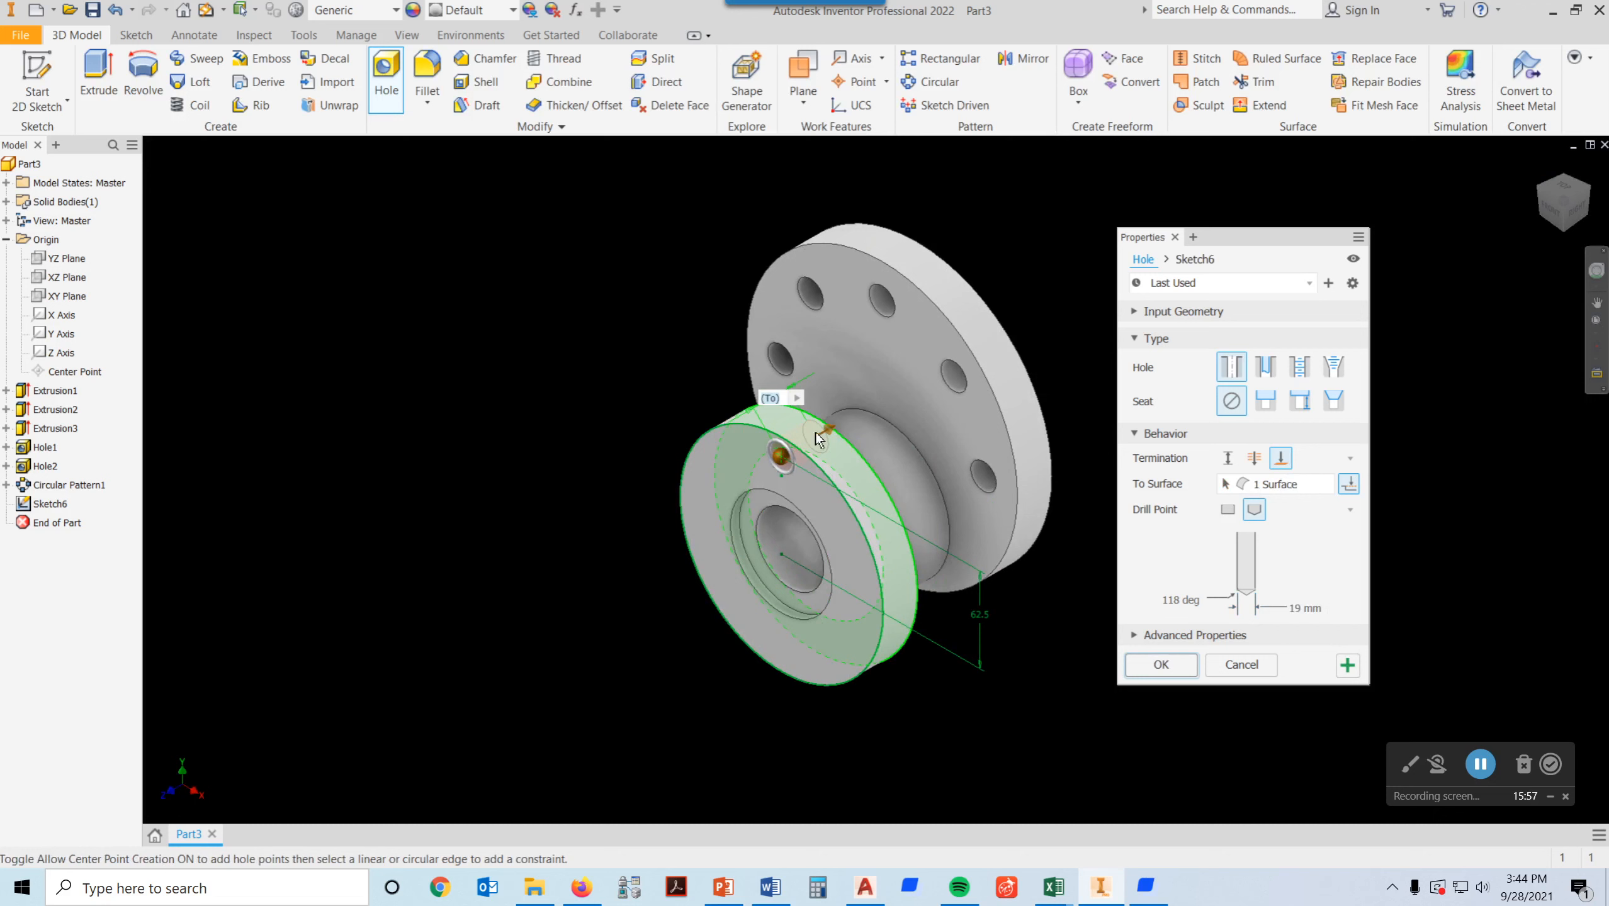
click(1323, 610)
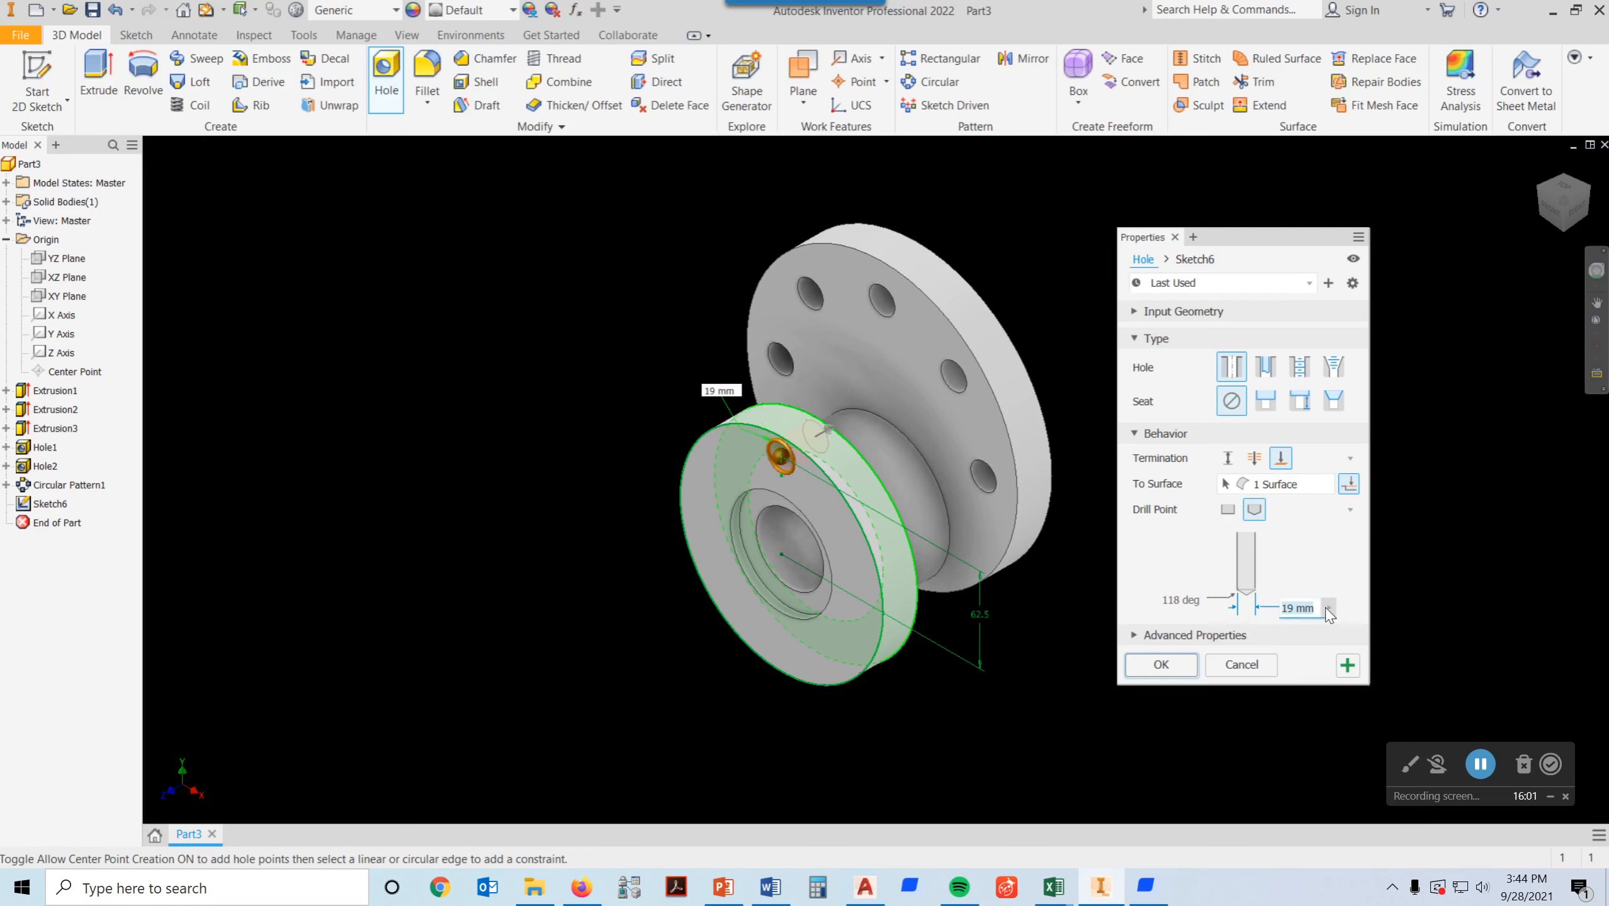
text(9.5)
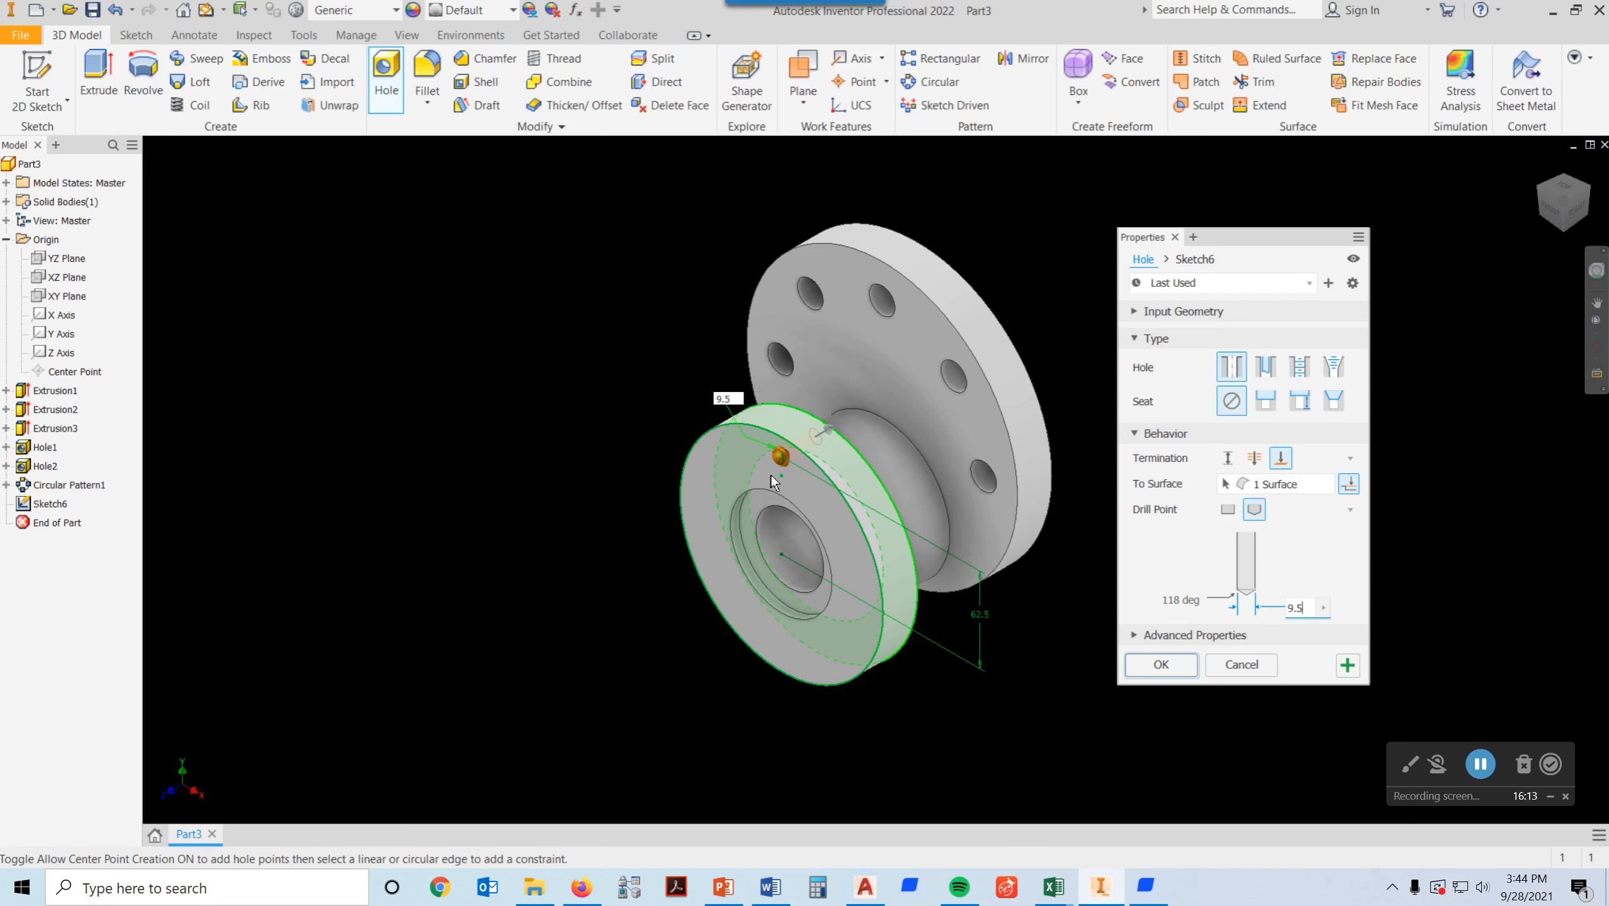
click(1159, 665)
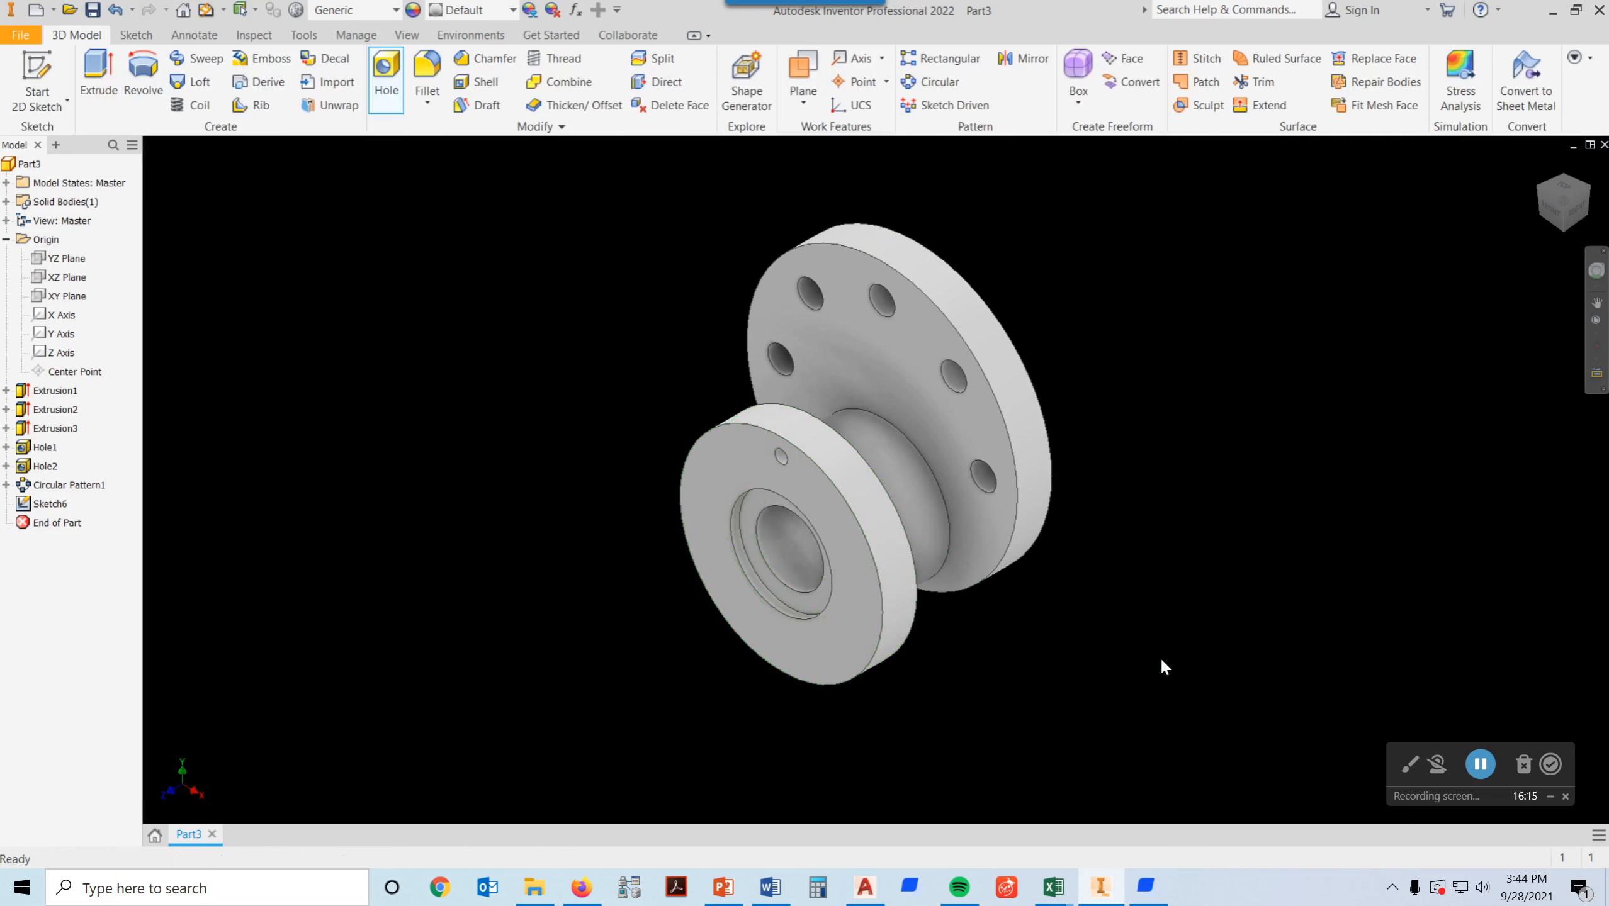
Step: Circular-pattern the 9.5 mm hole around the small flange's axis with 5 occurrences over 360 degrees
click(1553, 211)
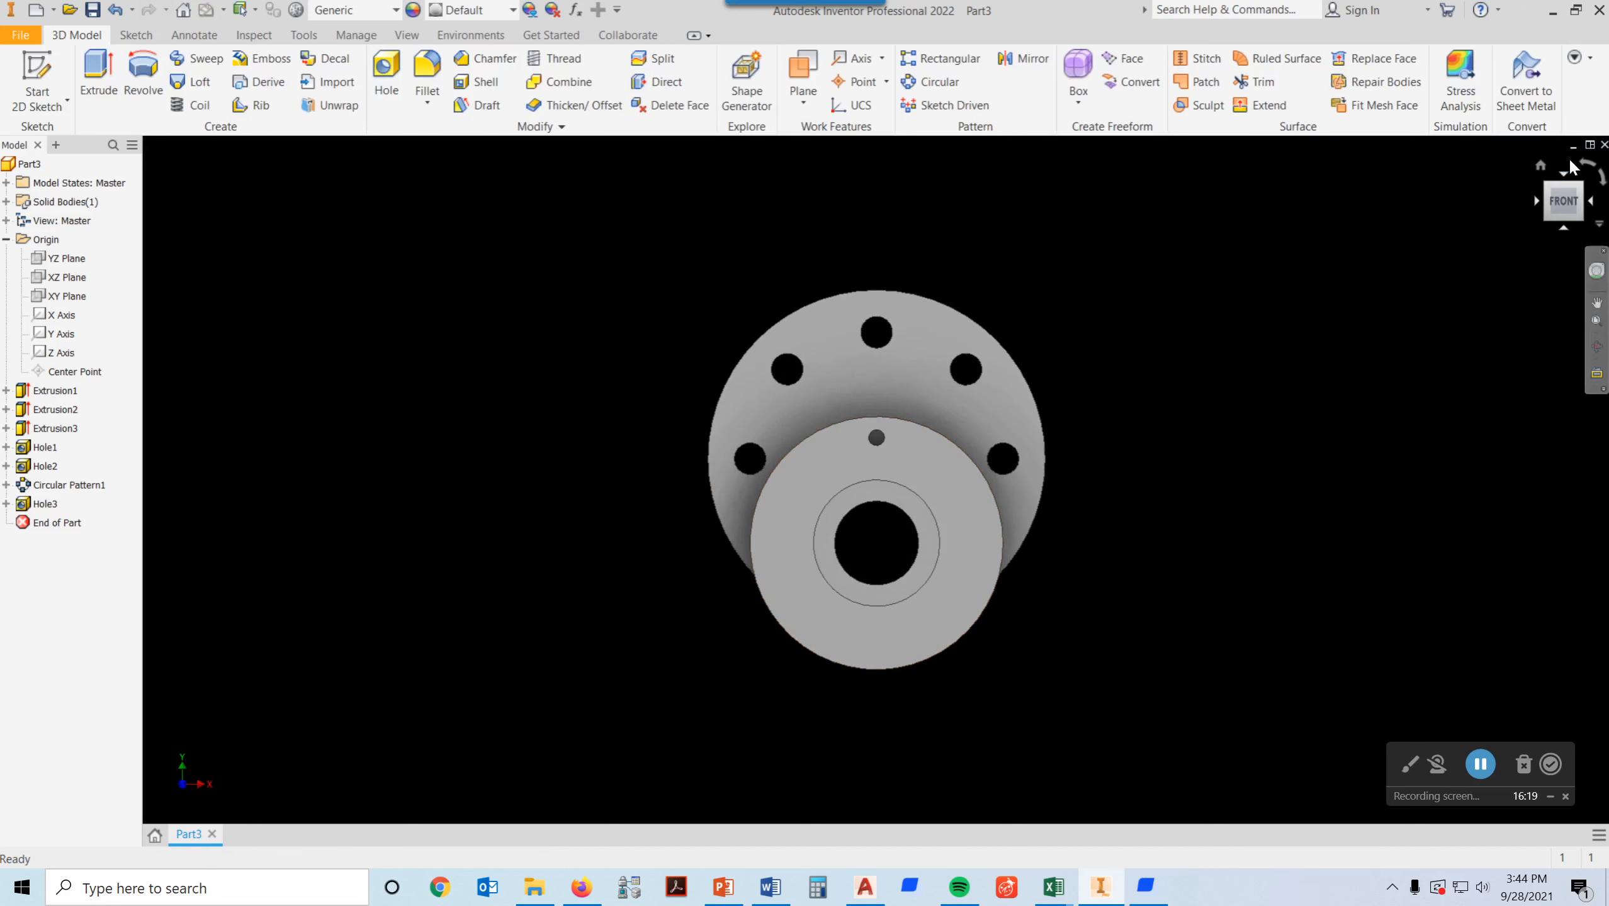
click(1540, 167)
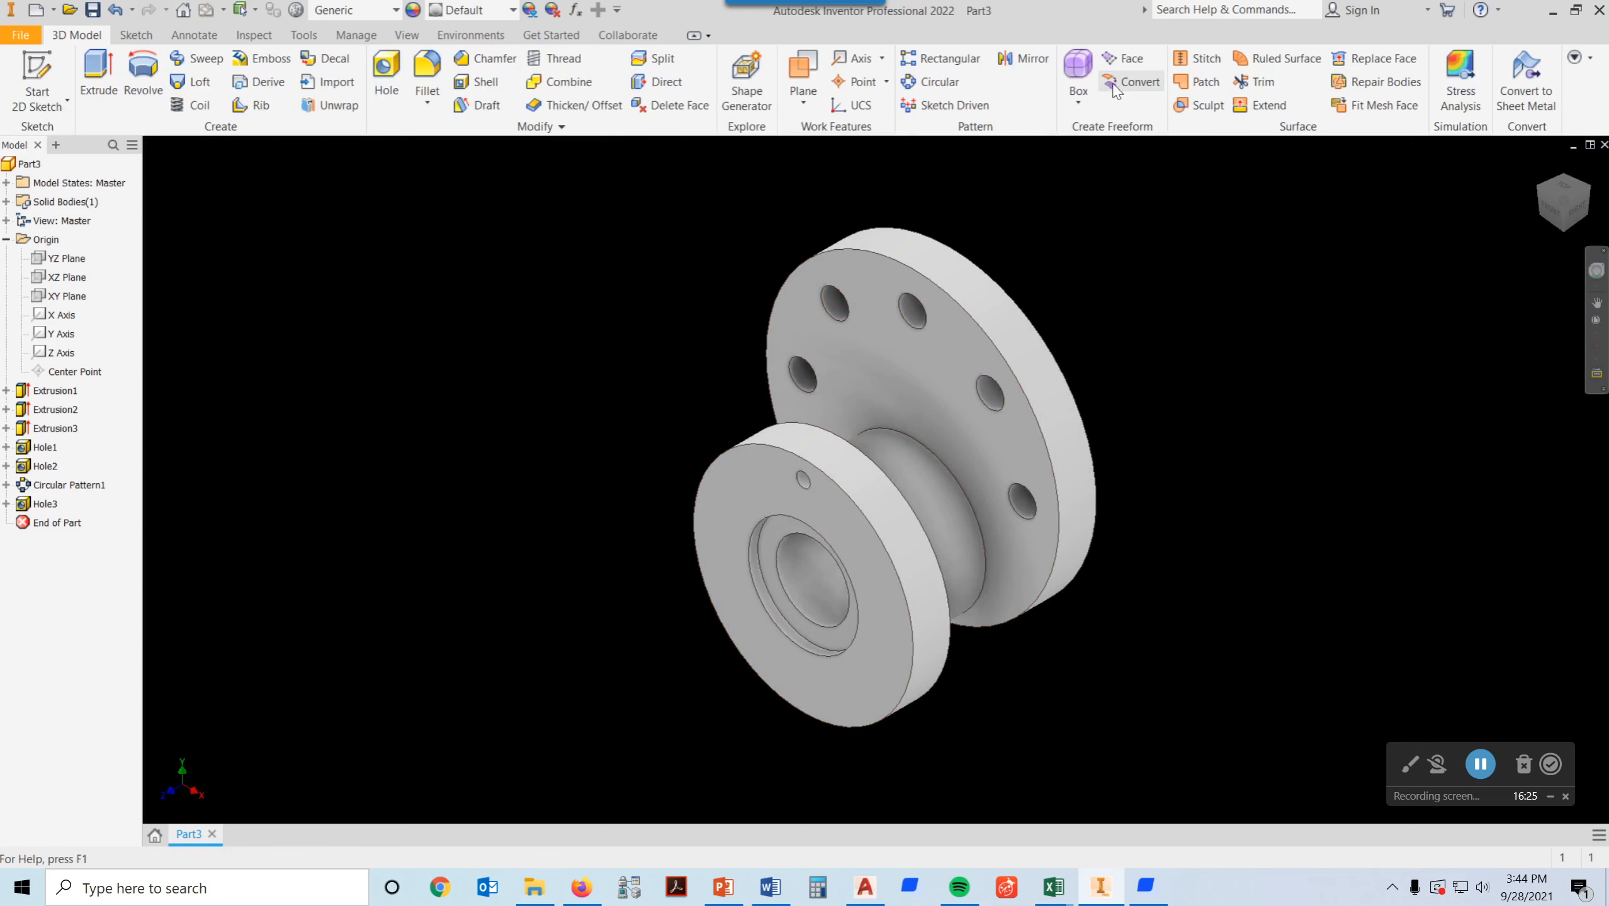
click(952, 87)
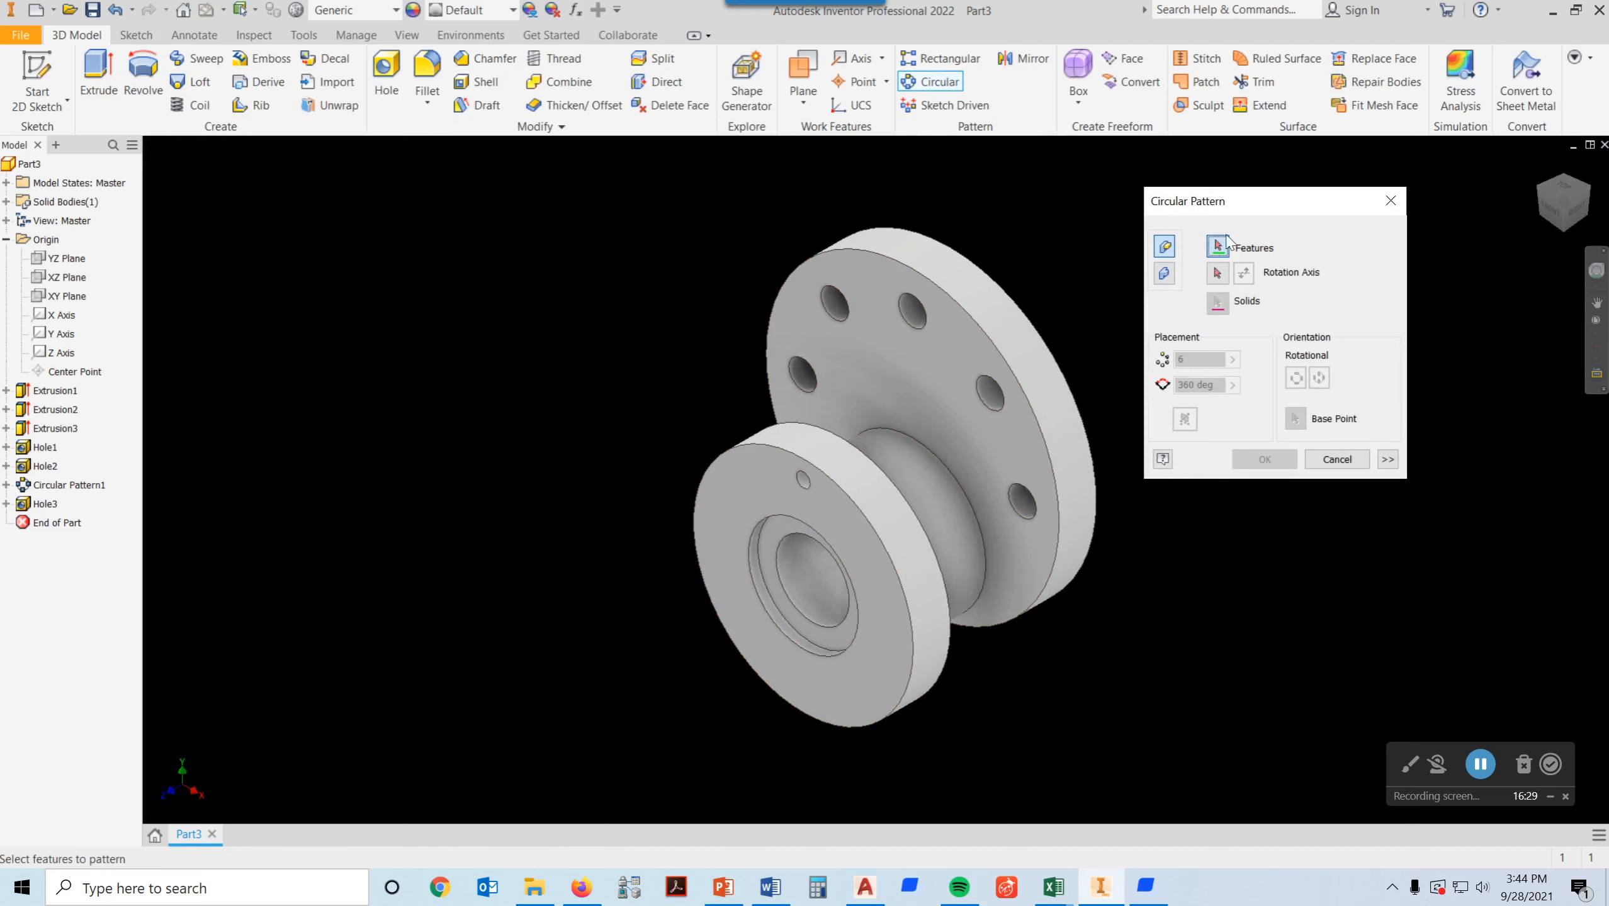
click(803, 479)
click(1218, 275)
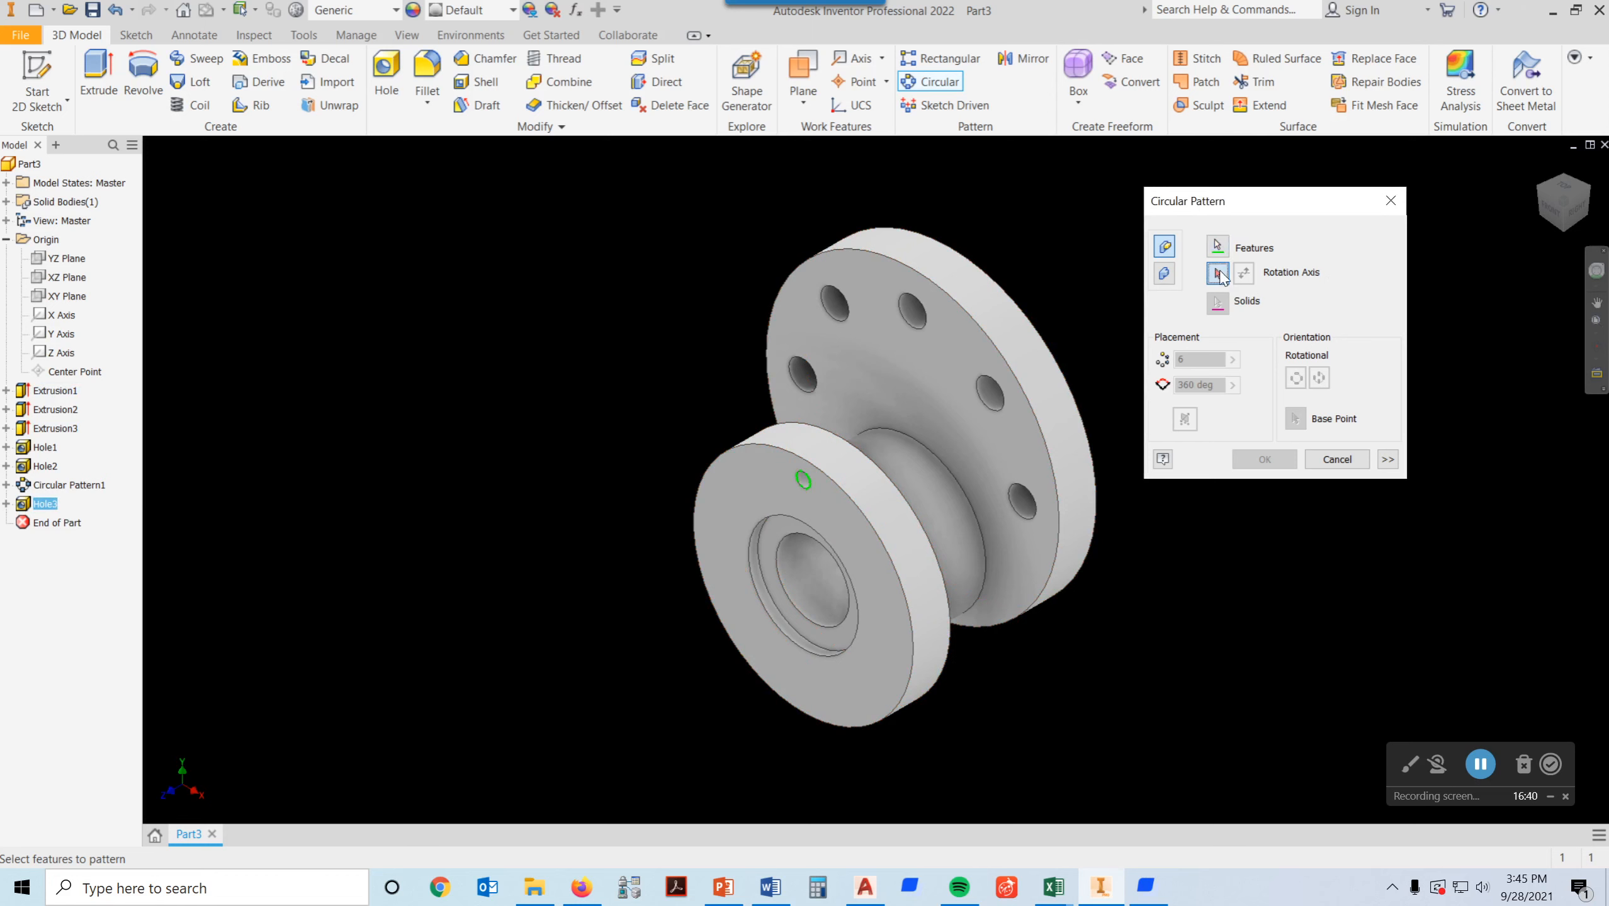
click(923, 659)
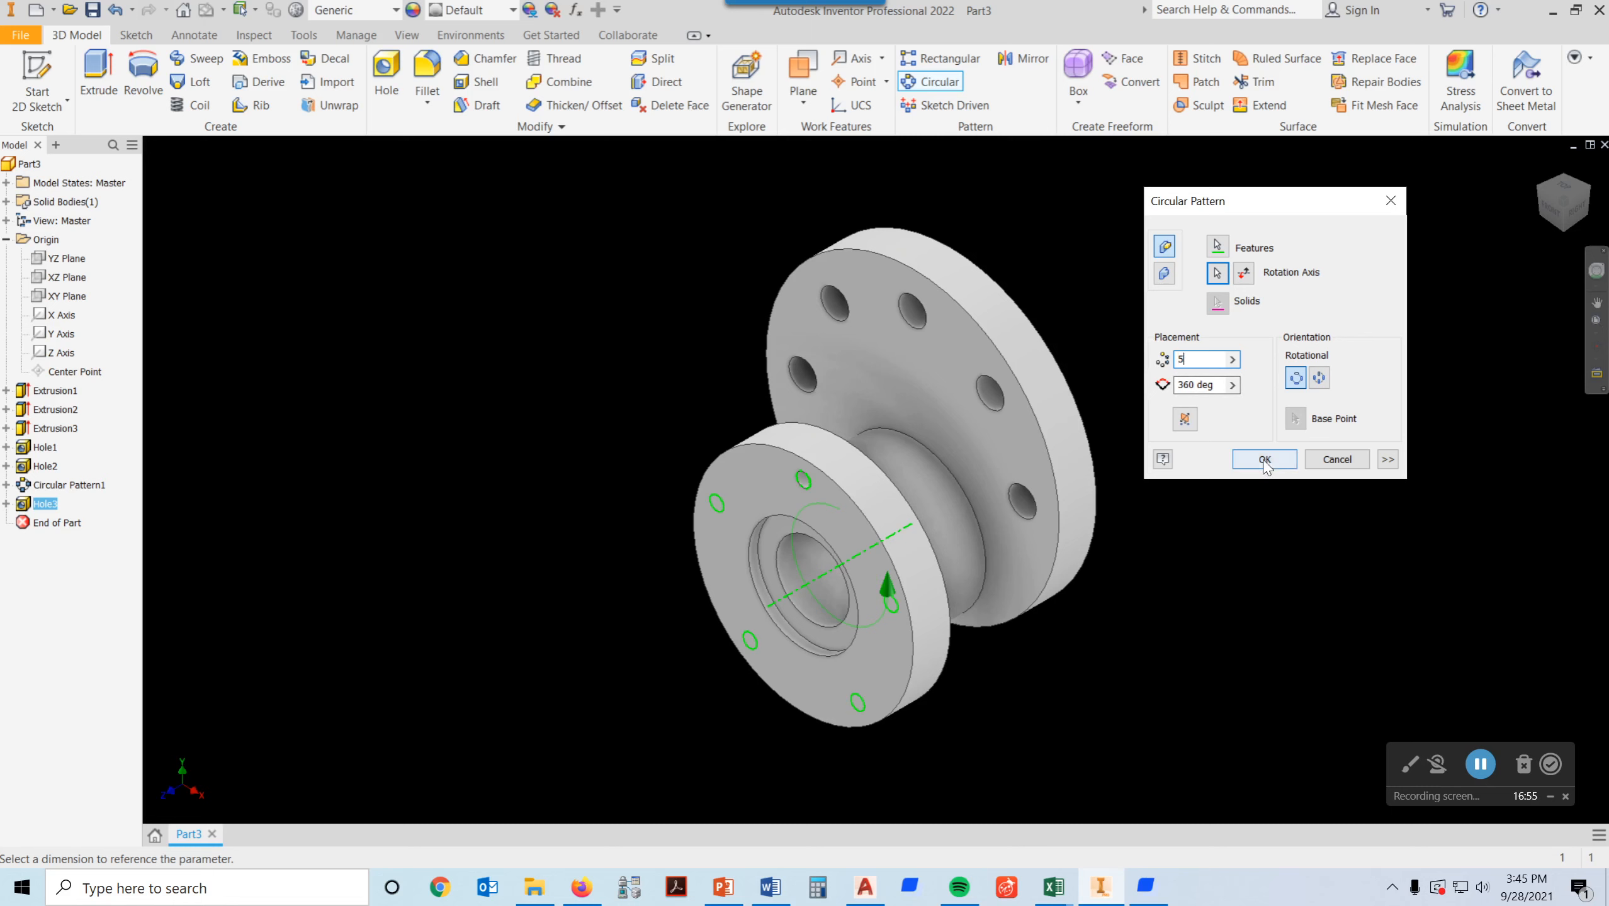
click(1264, 459)
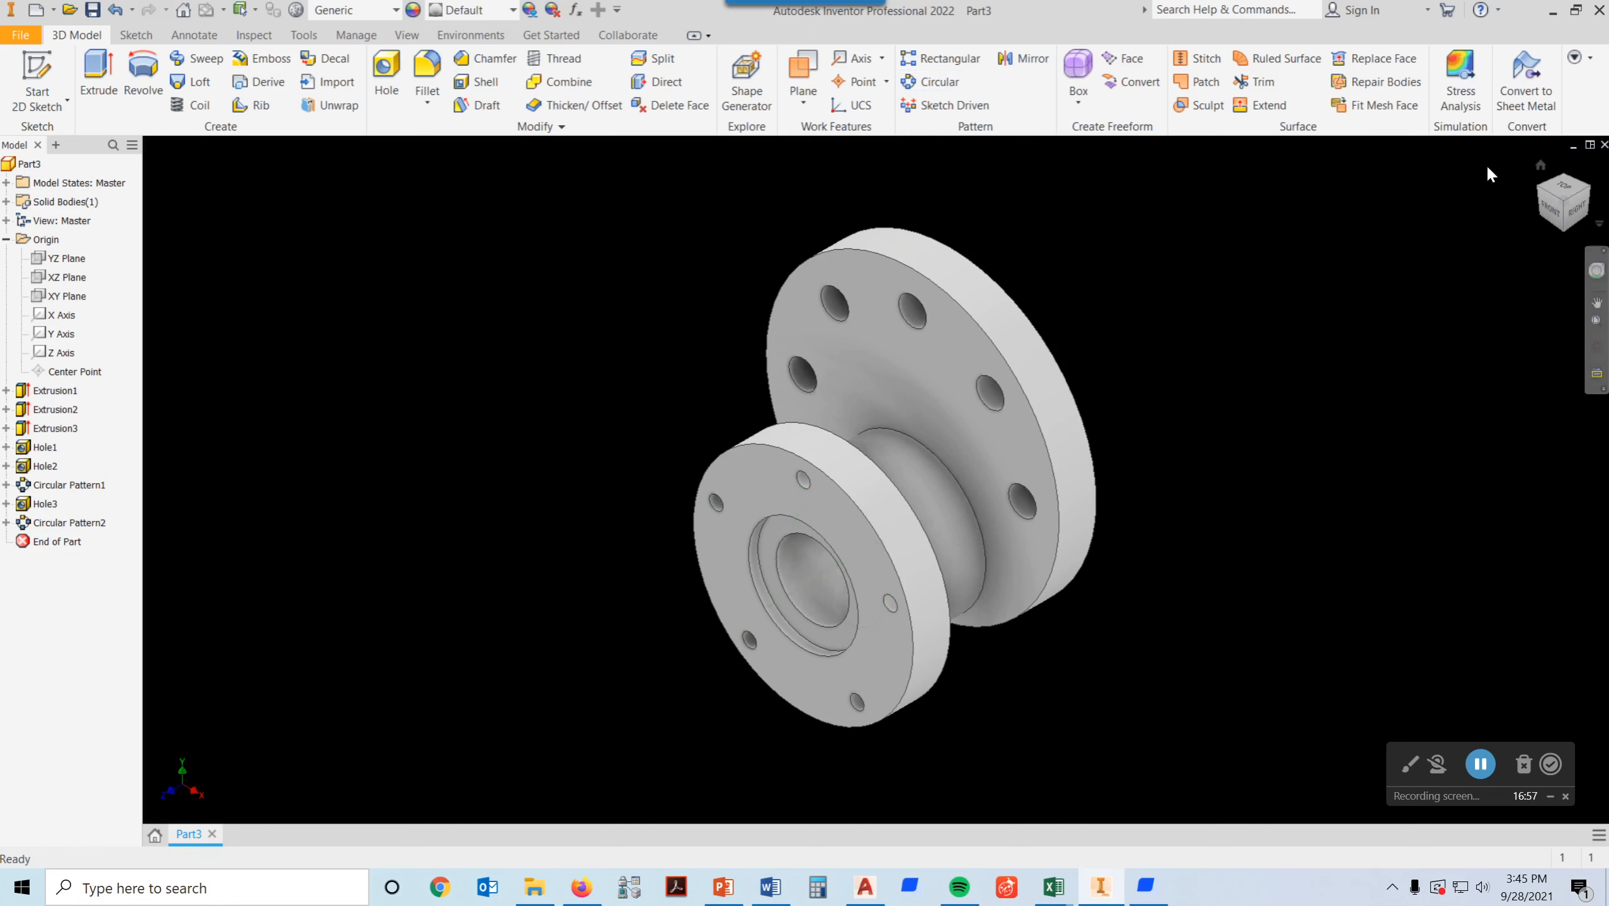
Step: Inspect the small flange's patterned holes from the front and compare the model with the Offset Flange SI drawing in PowerPoint
click(1559, 216)
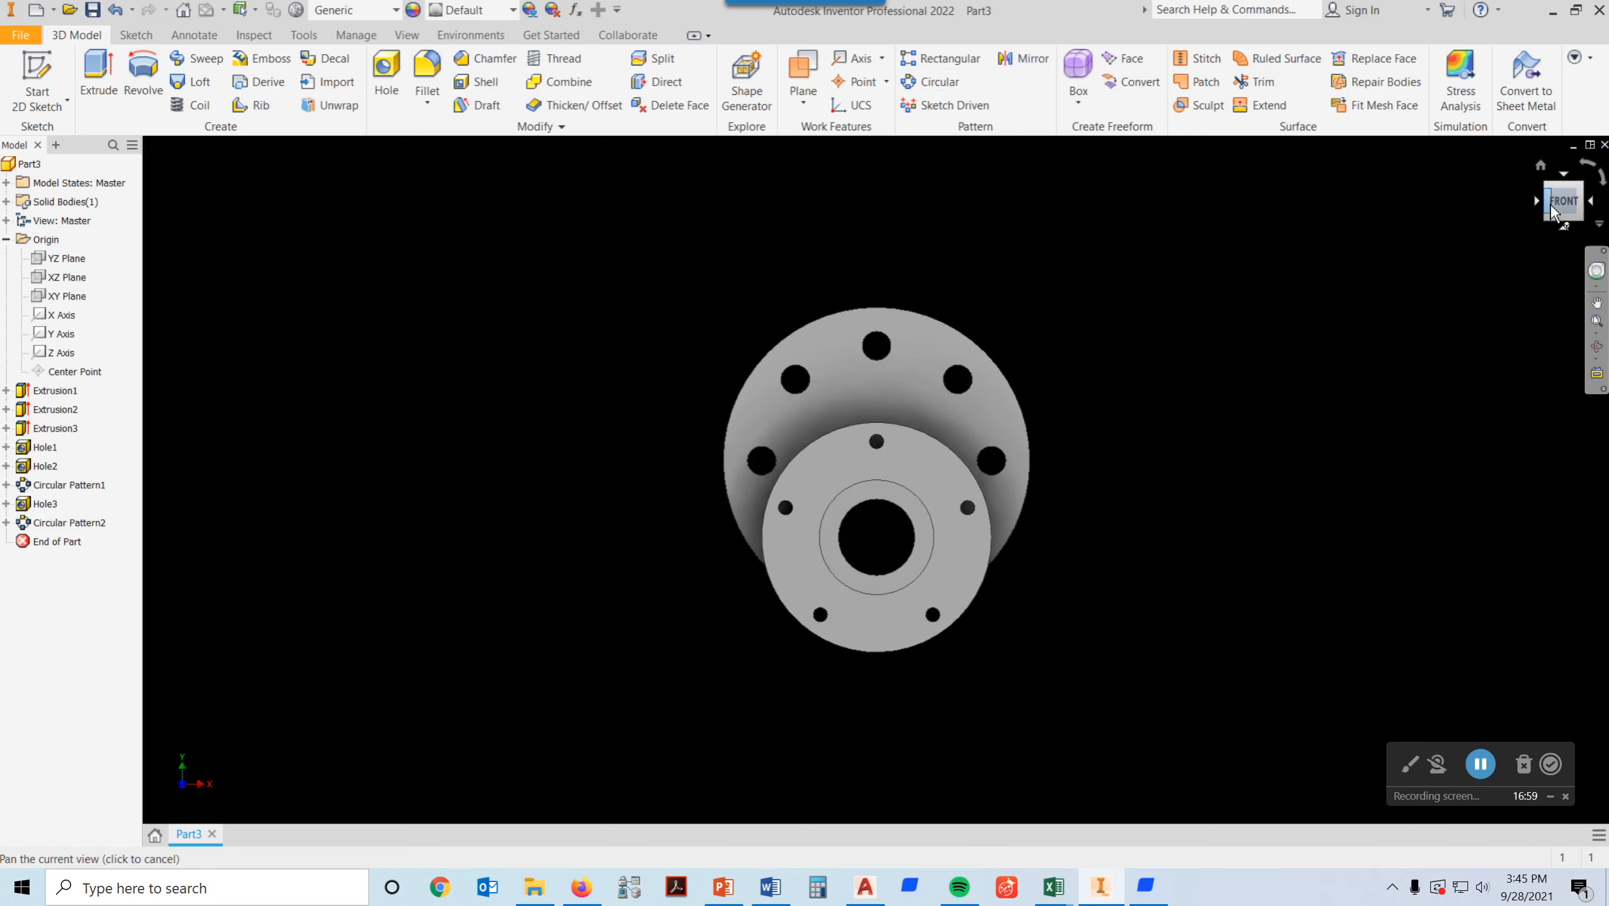
click(1541, 165)
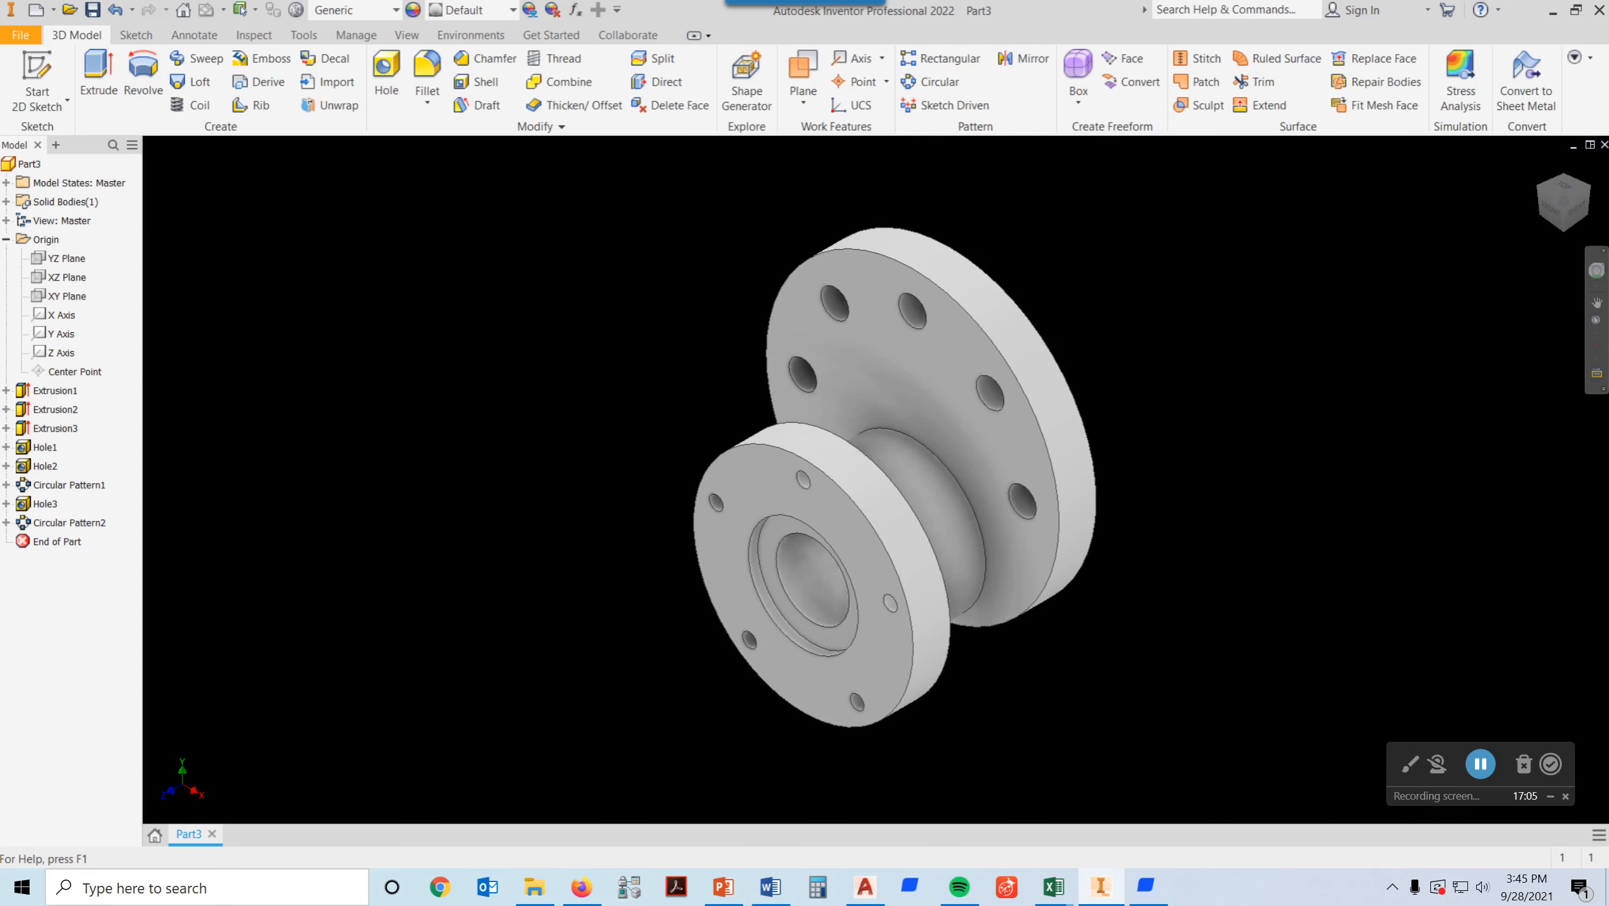
click(582, 887)
click(582, 888)
drag(1608, 159, 1001, 81)
click(1248, 74)
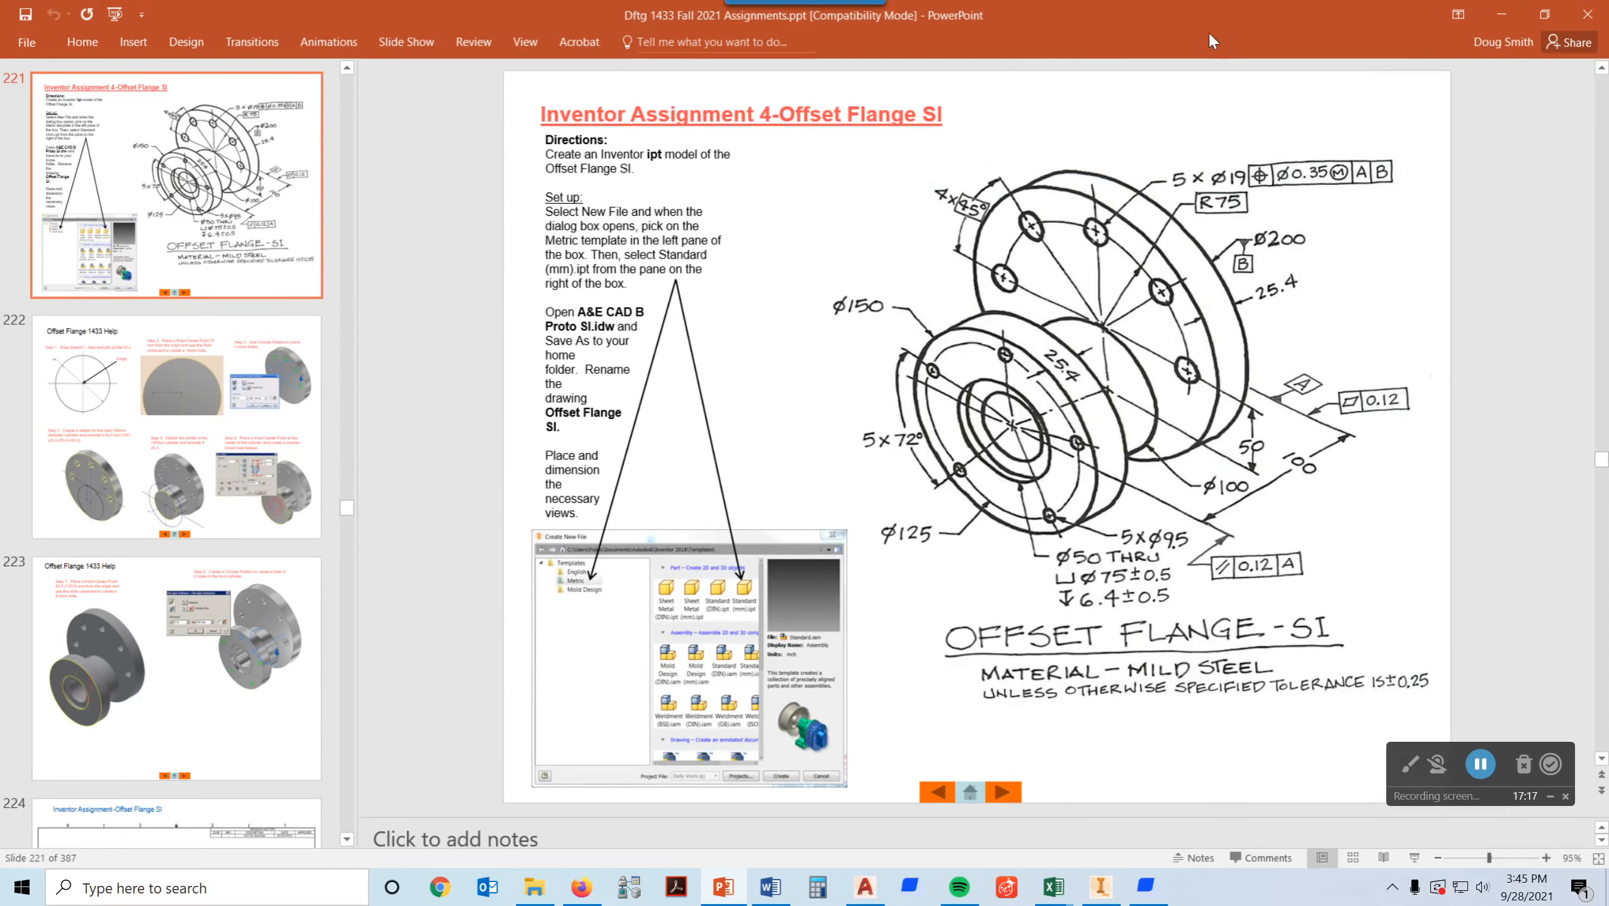
drag(1213, 14, 1608, 235)
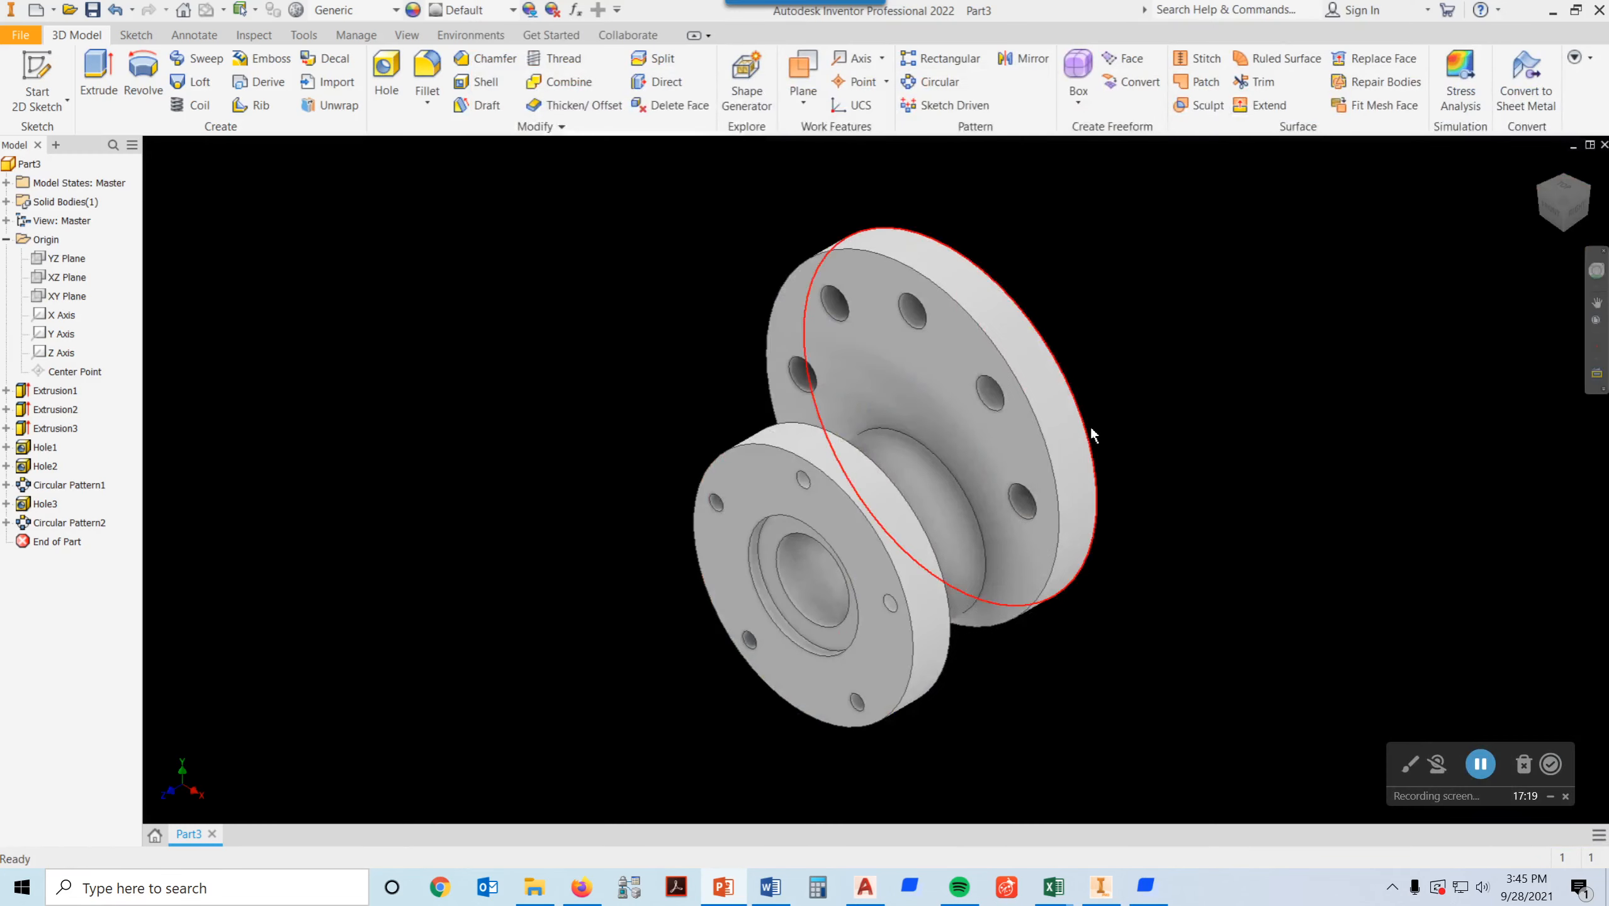